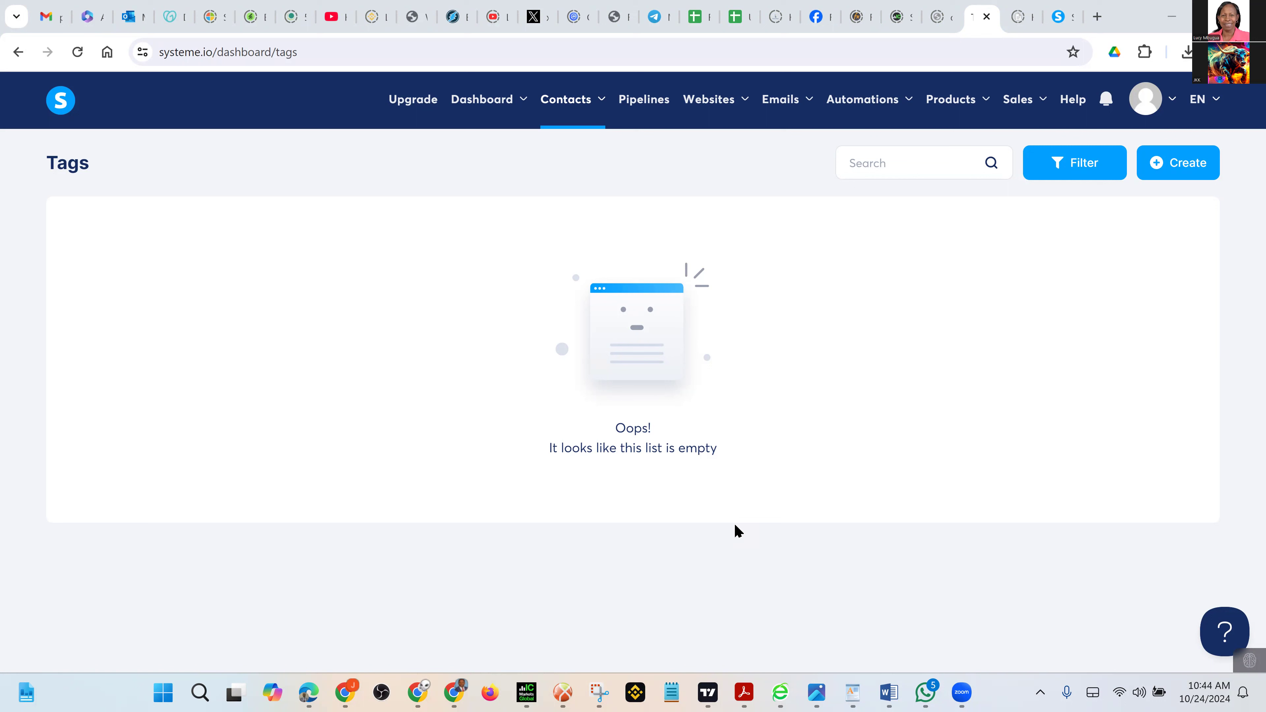
Create and save a new contact tag named 'Launchpad'
{"action": "left_click", "coordinate": [1160, 169]}
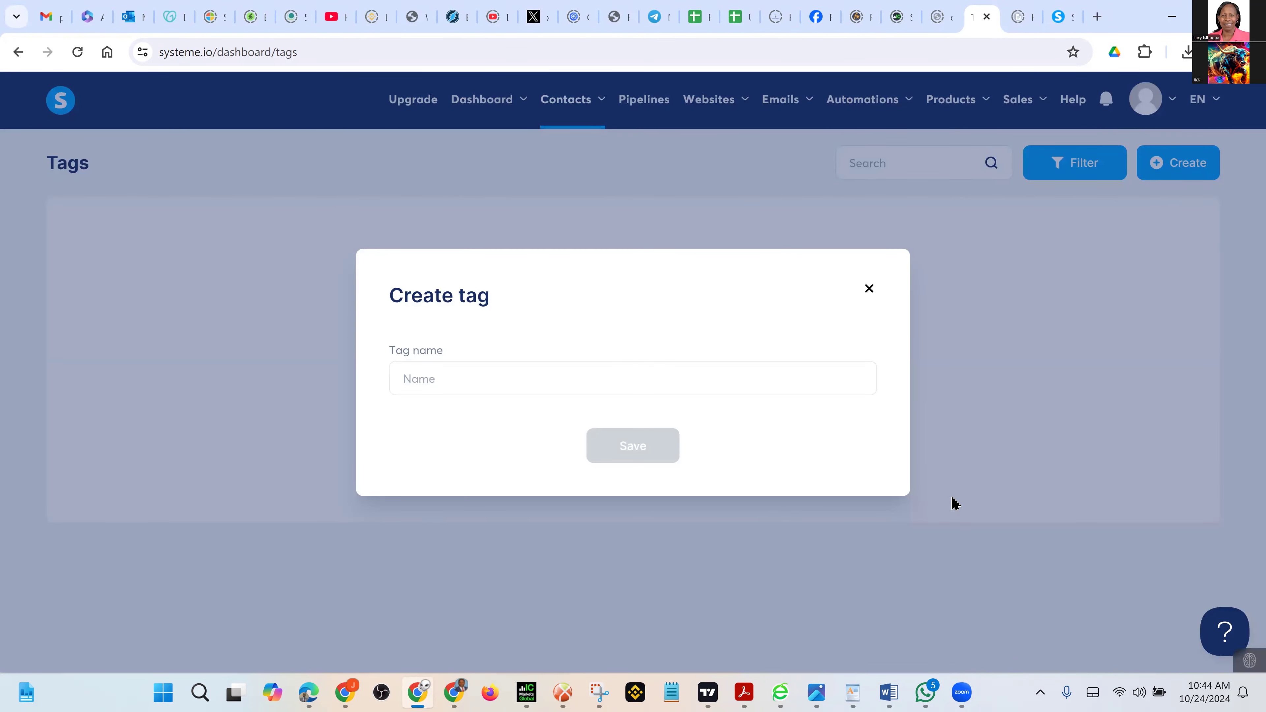
{"action": "left_click", "coordinate": [505, 387]}
{"action": "type", "text": "La"}
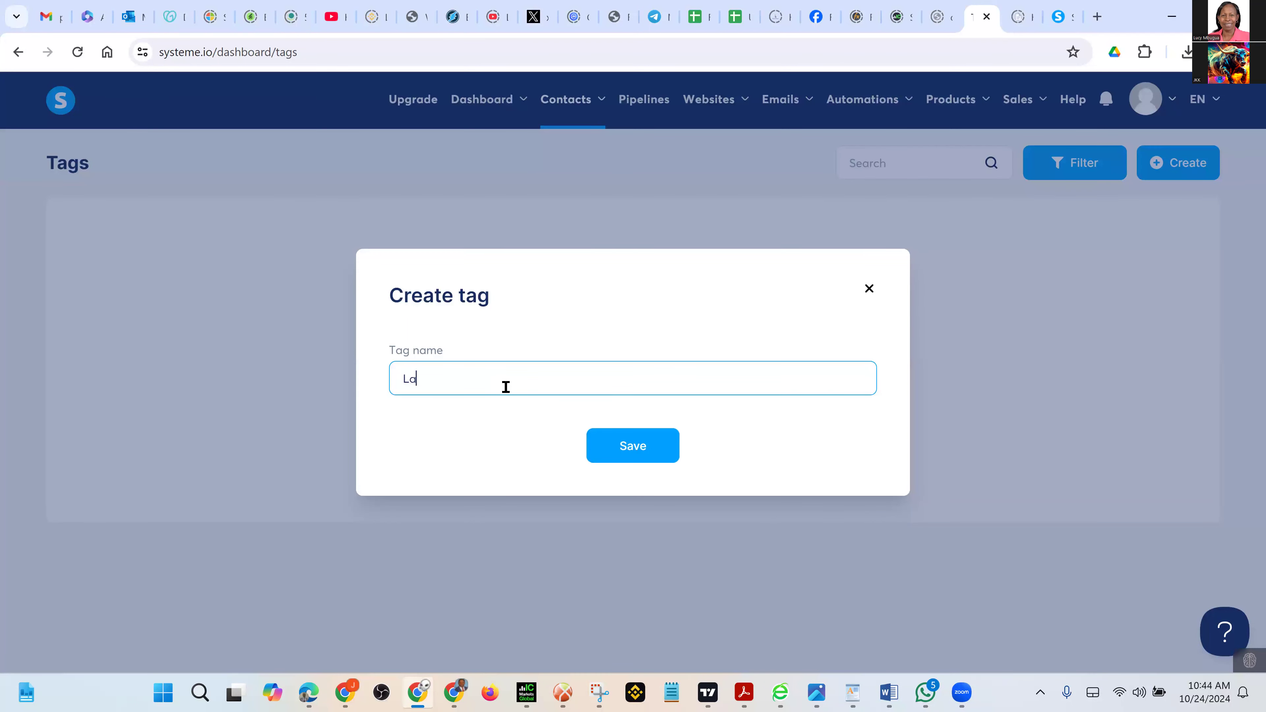
{"action": "type", "text": "unchpad"}
{"action": "left_click", "coordinate": [638, 459]}
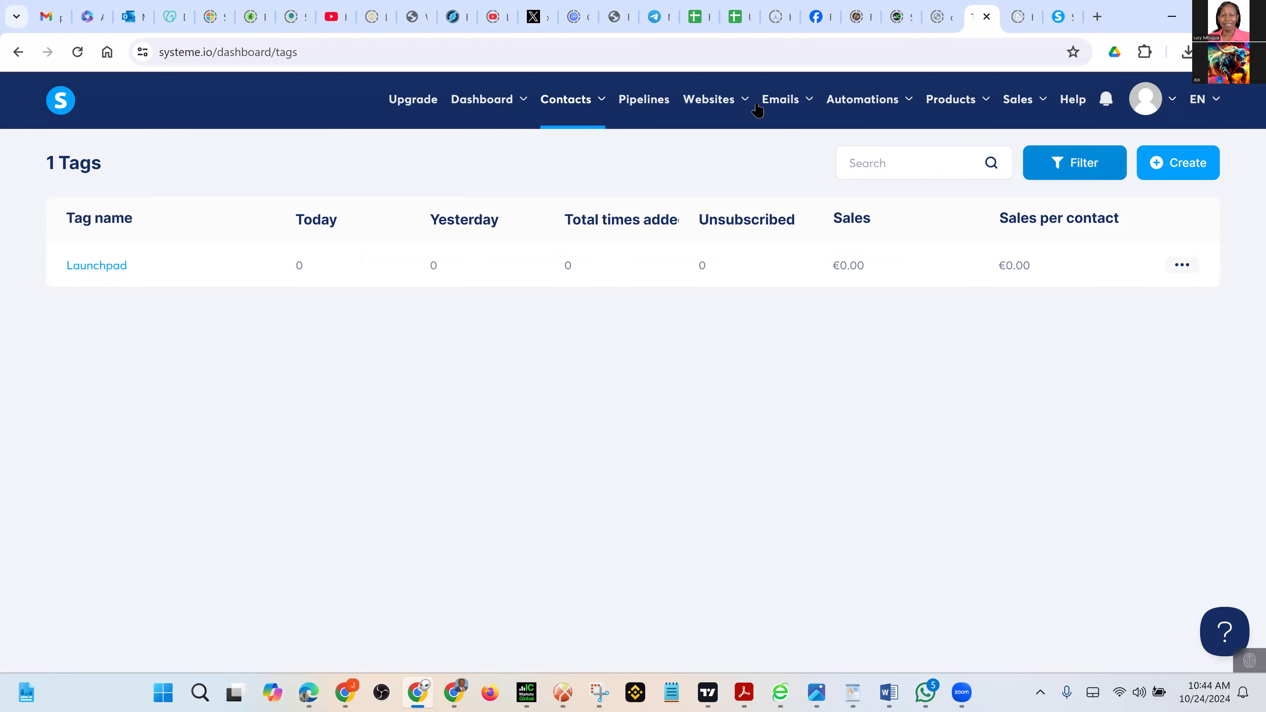
Go to Sales funnels from the Websites menu
{"action": "mouse_move", "coordinate": [730, 100]}
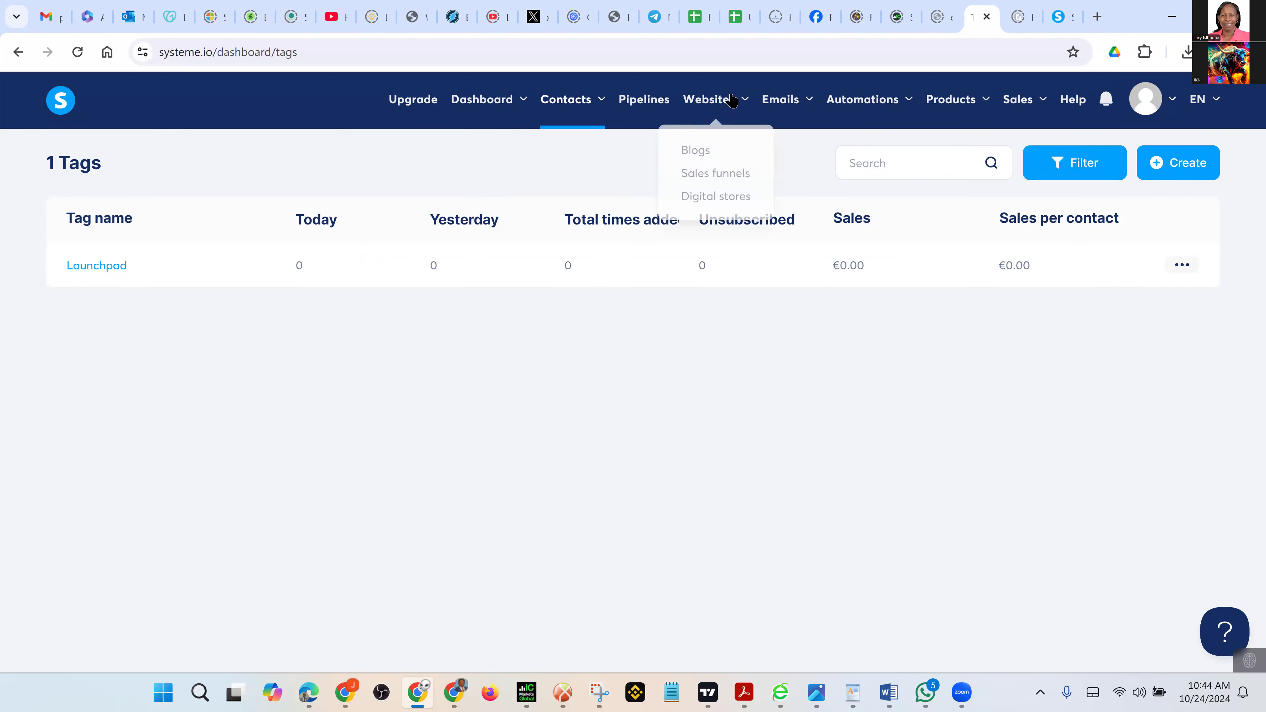
{"action": "left_click", "coordinate": [716, 182]}
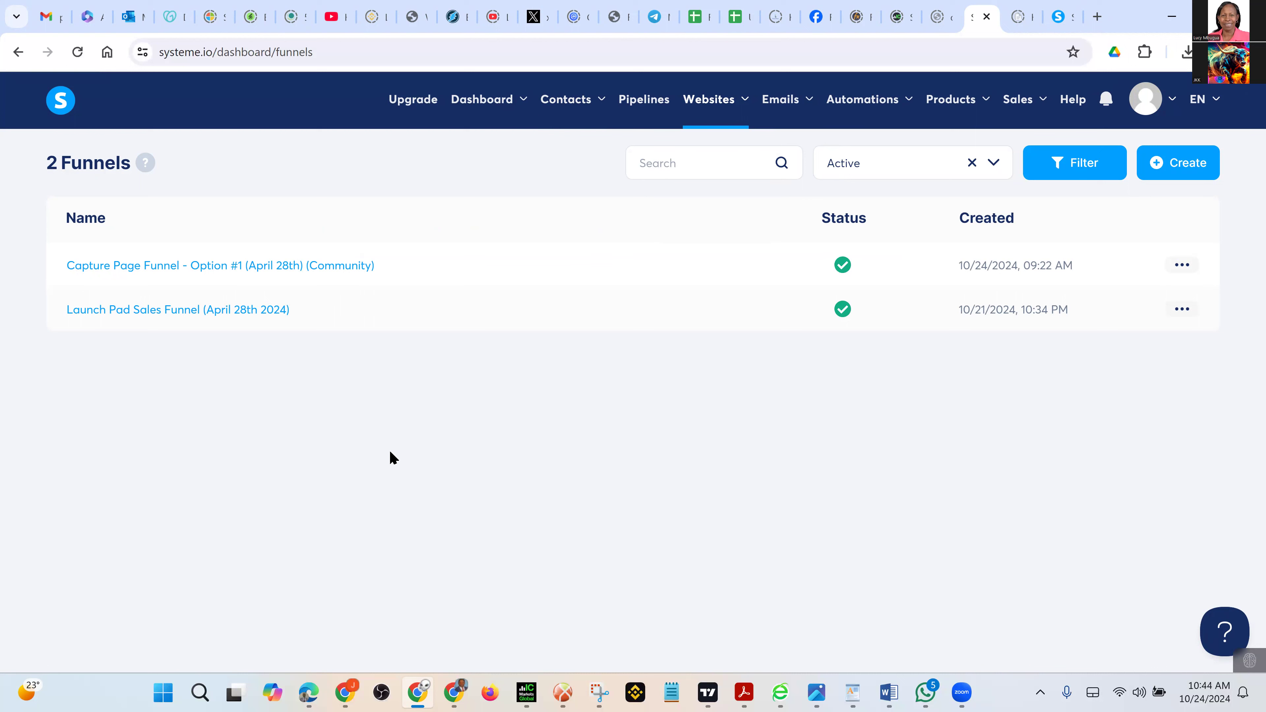
Open the Launch Pad Sales Funnel and set the $100 Order Form's offer type to Digital product
{"action": "left_click", "coordinate": [123, 316]}
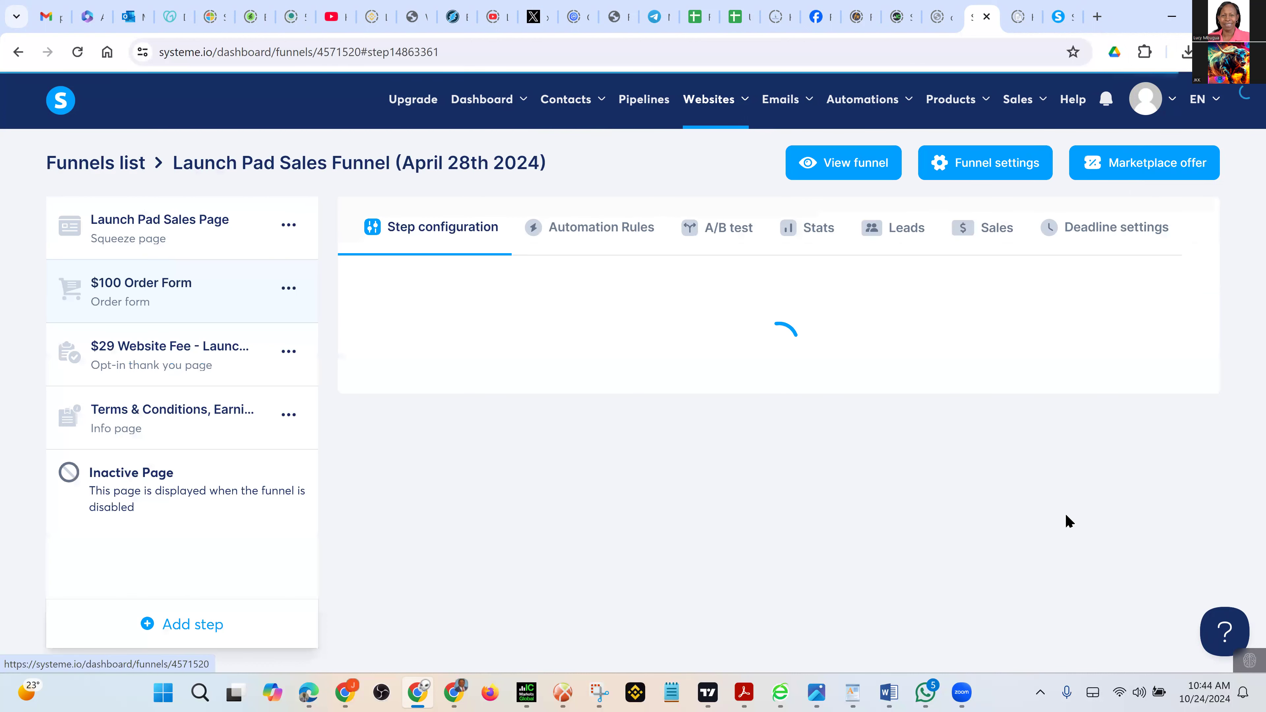
{"action": "scroll", "coordinate": [1068, 521], "scroll_direction": "down", "scroll_amount": 1}
{"action": "scroll", "coordinate": [1068, 522], "scroll_direction": "down", "scroll_amount": 1}
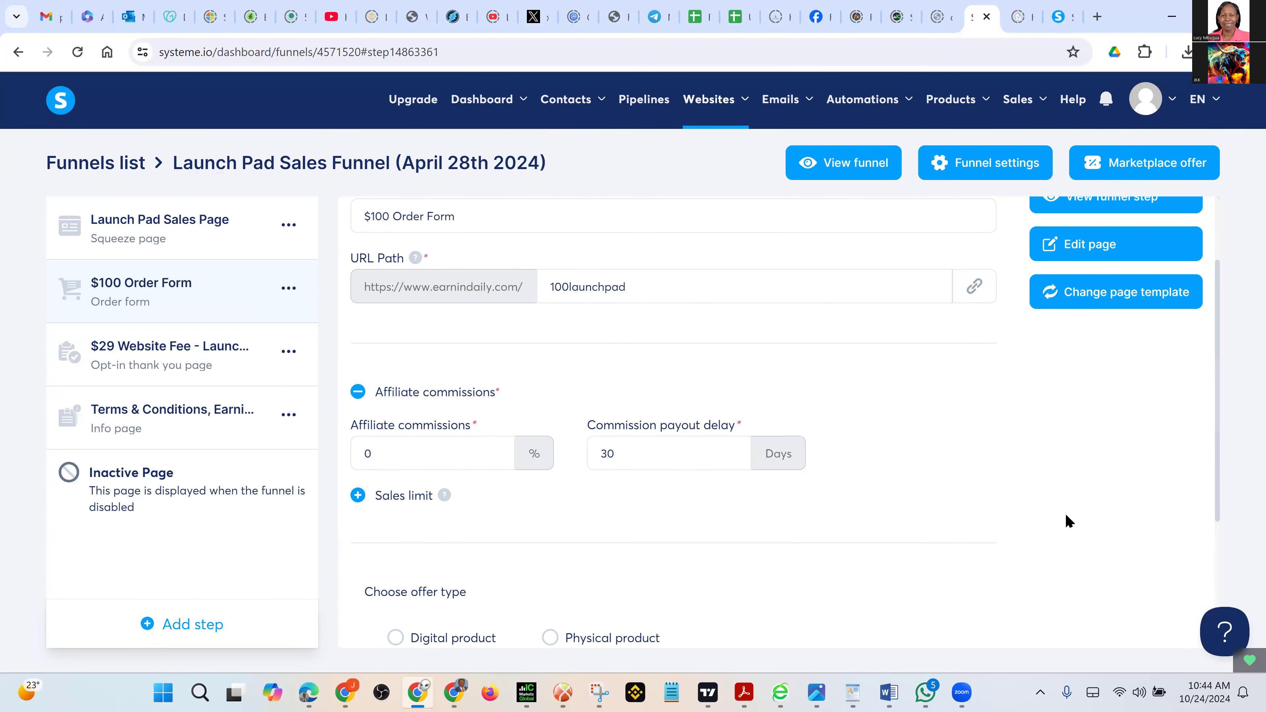
{"action": "scroll", "coordinate": [1068, 521], "scroll_direction": "down", "scroll_amount": 4}
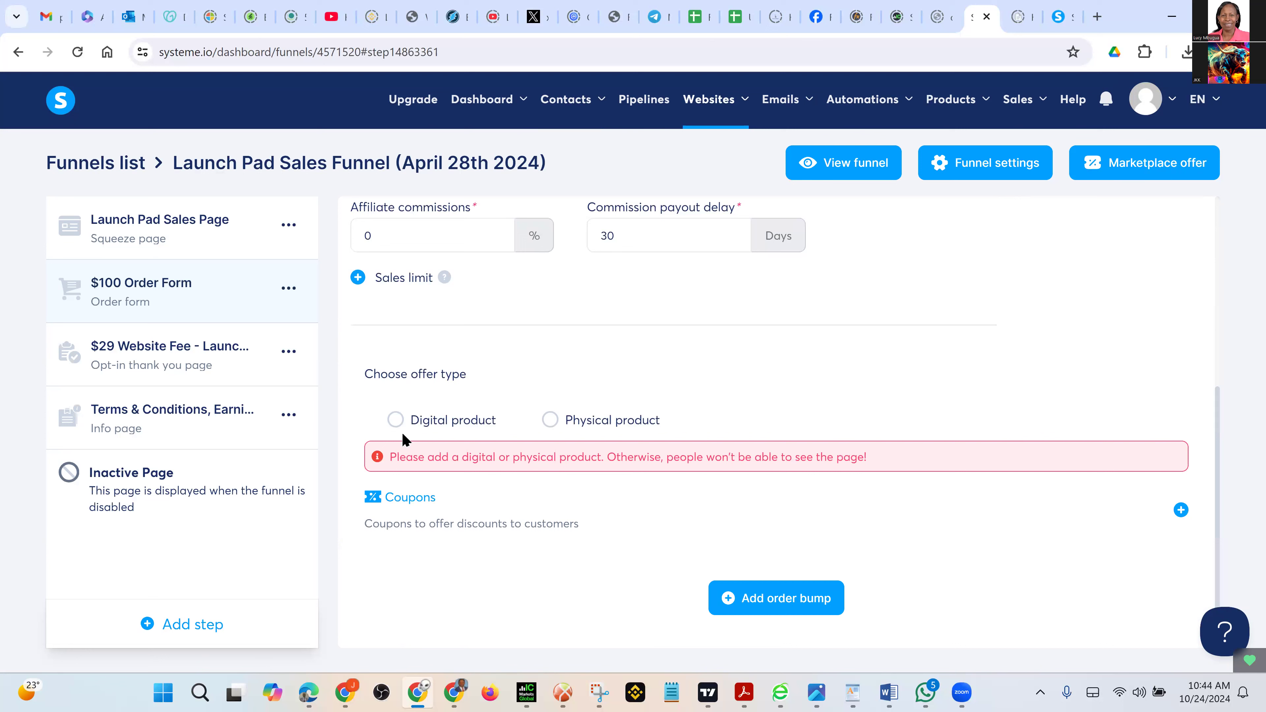
{"action": "left_click", "coordinate": [397, 422]}
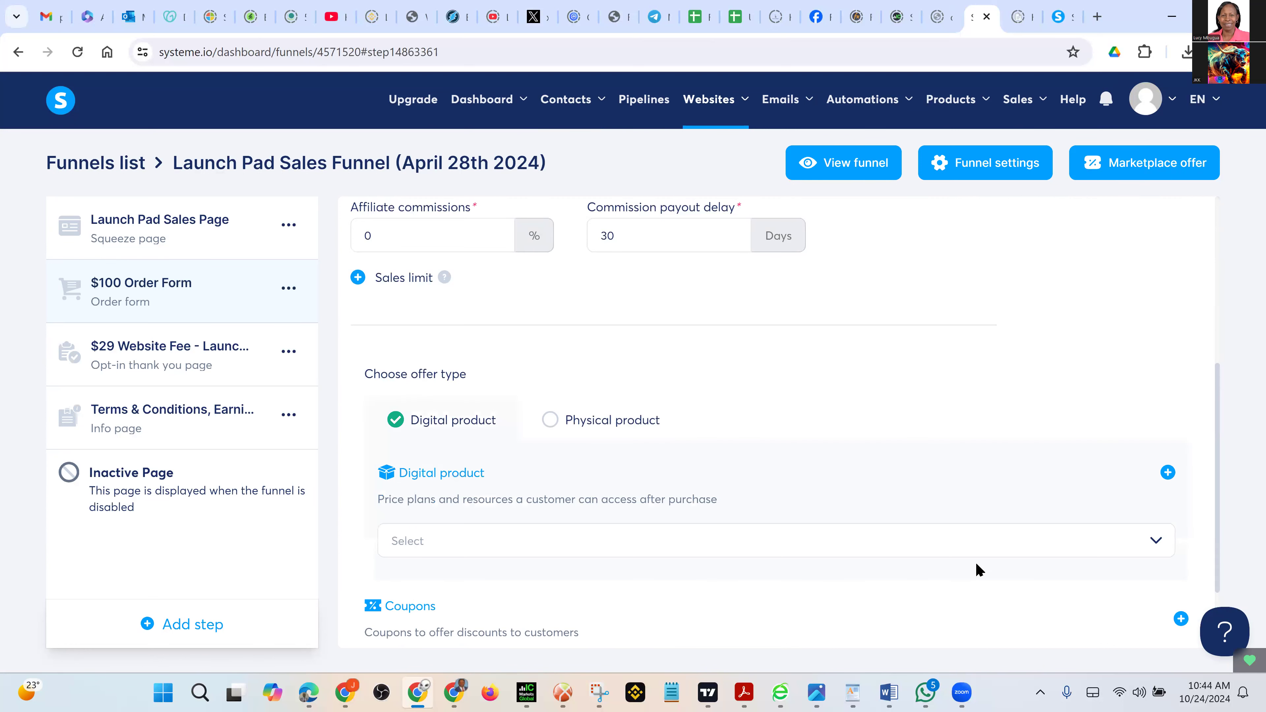
{"action": "scroll", "coordinate": [978, 569], "scroll_direction": "down", "scroll_amount": 2}
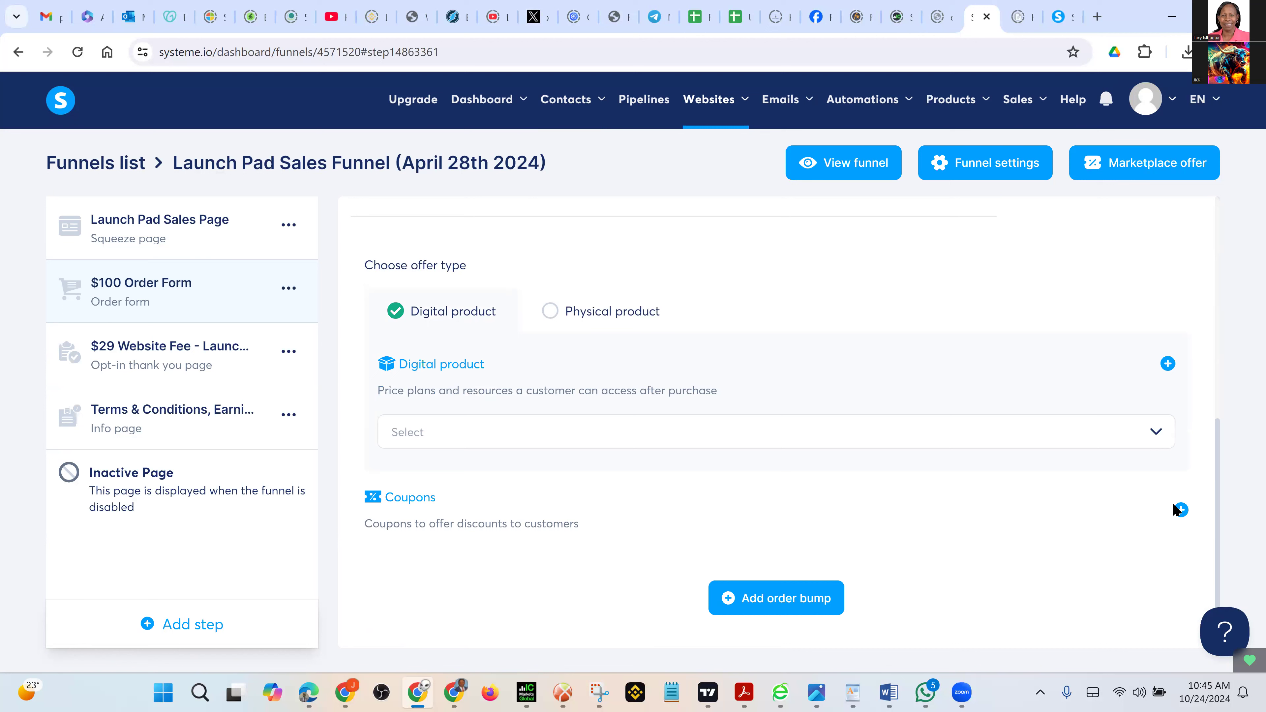
Add a new digital product named Launchpad
{"action": "left_click", "coordinate": [1168, 365]}
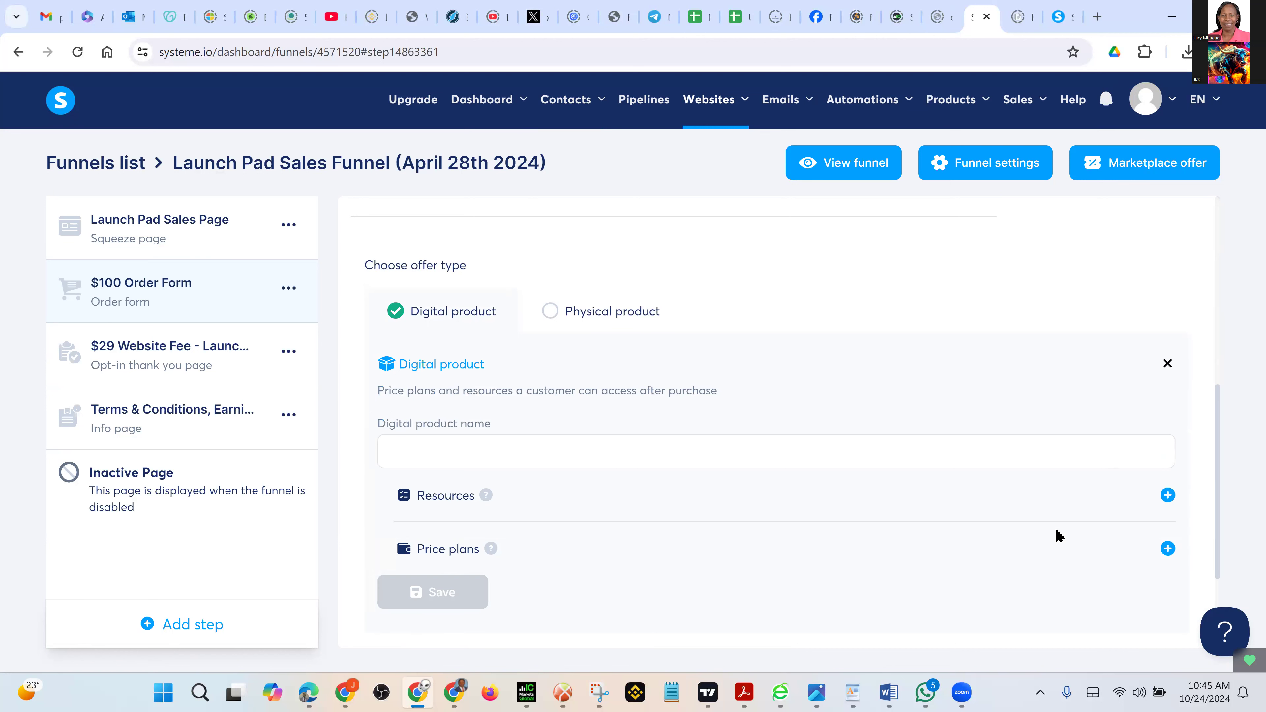
{"action": "scroll", "coordinate": [1059, 535], "scroll_direction": "down", "scroll_amount": 3}
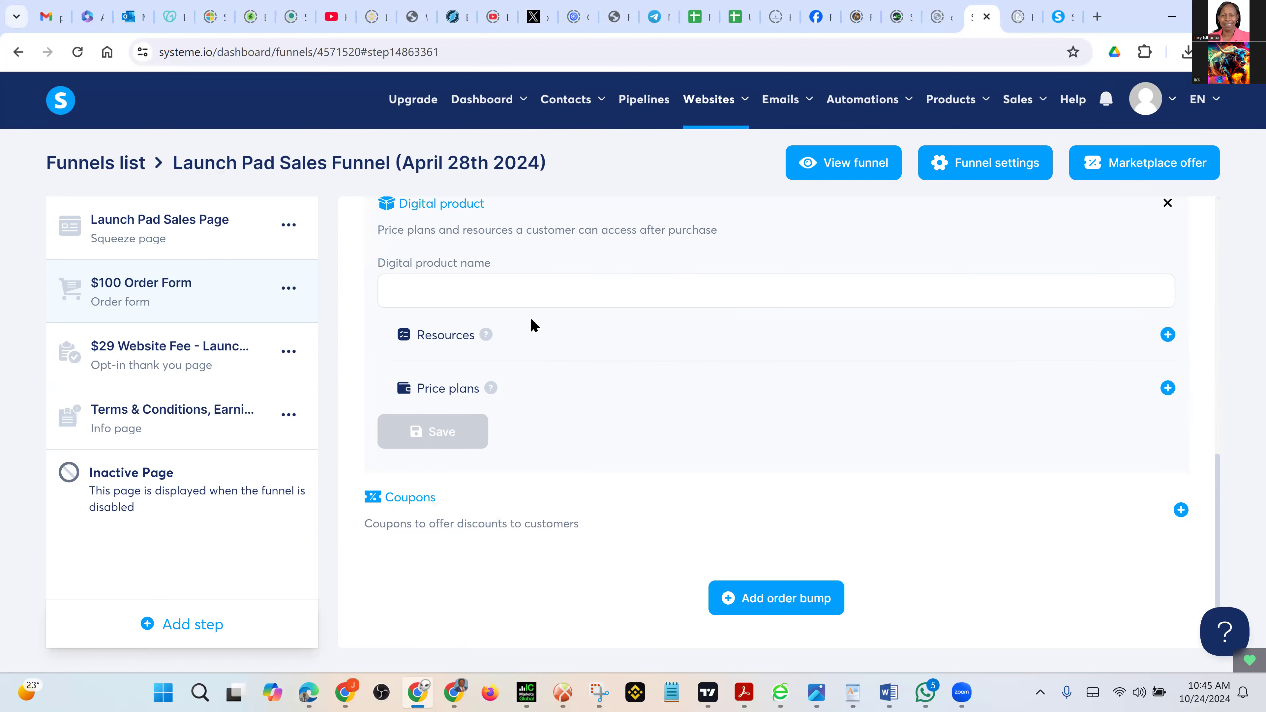
{"action": "left_click", "coordinate": [503, 283]}
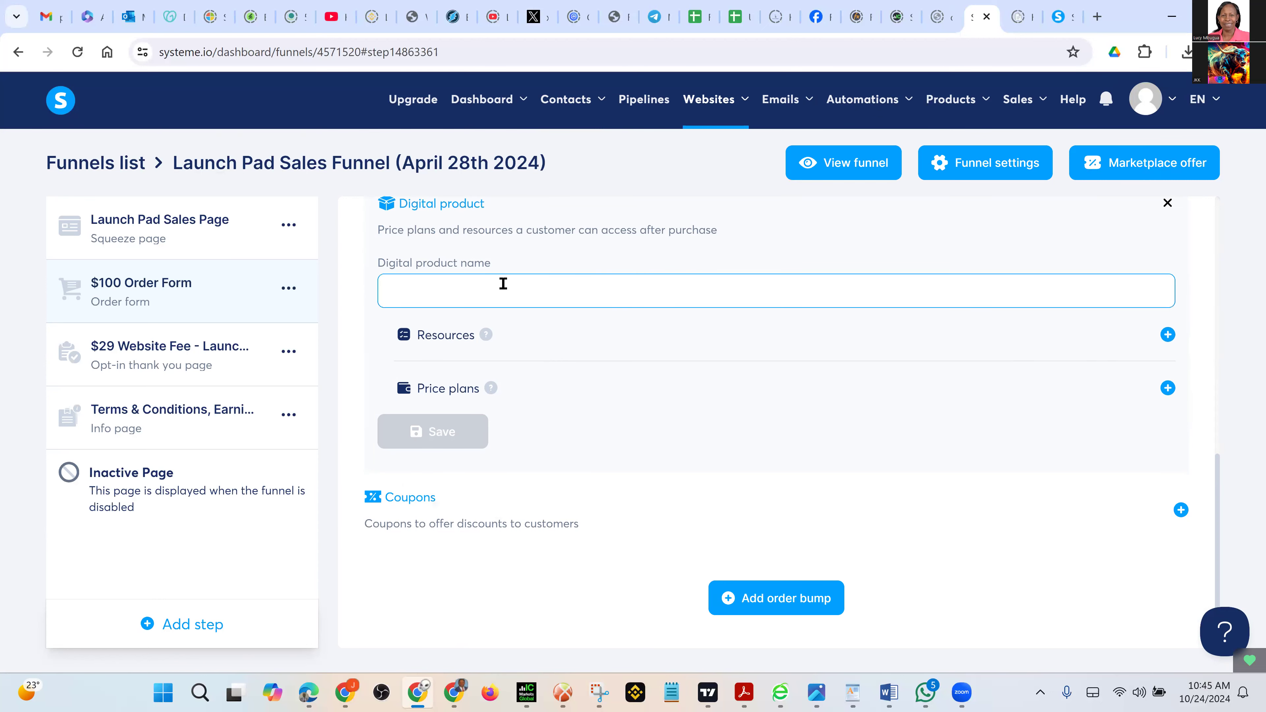
{"action": "type", "text": "La"}
{"action": "type", "text": "und"}
{"action": "type", "text": "h"}
{"action": "type", "text": "pad"}
Give the product a Tags resource that grants the Launchpad tag
{"action": "left_click", "coordinate": [1167, 335]}
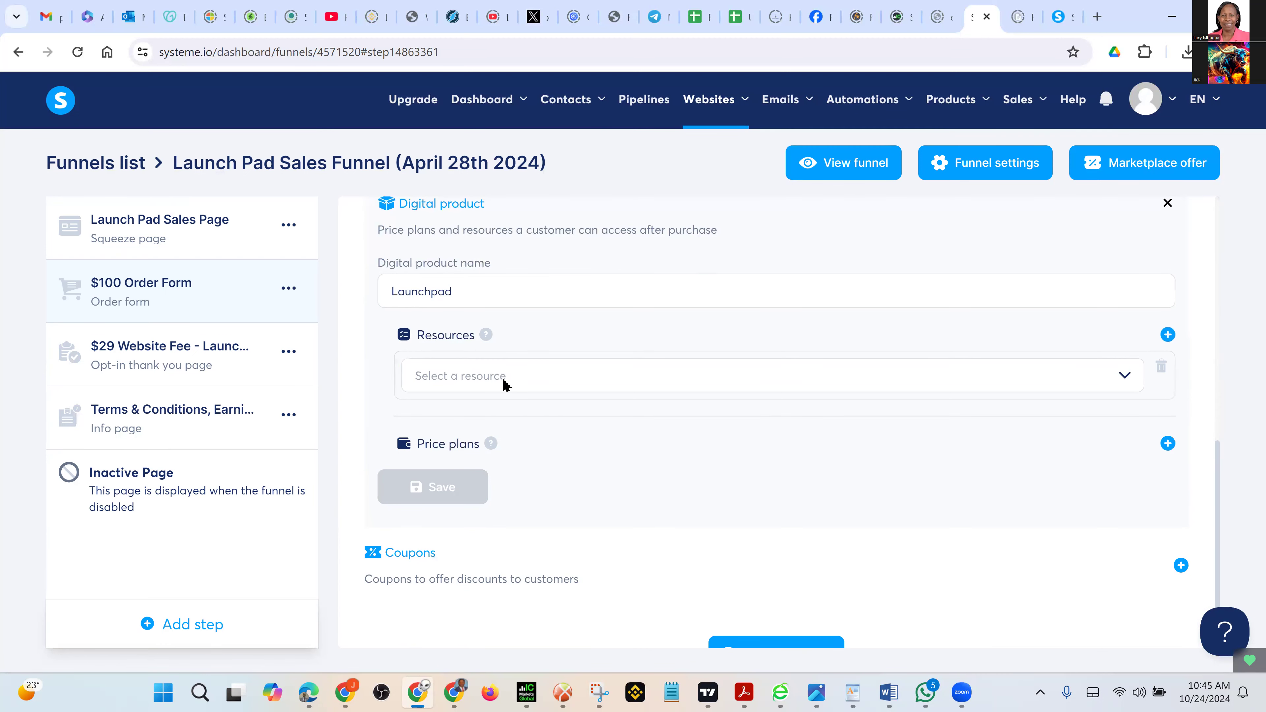
{"action": "left_click", "coordinate": [502, 377]}
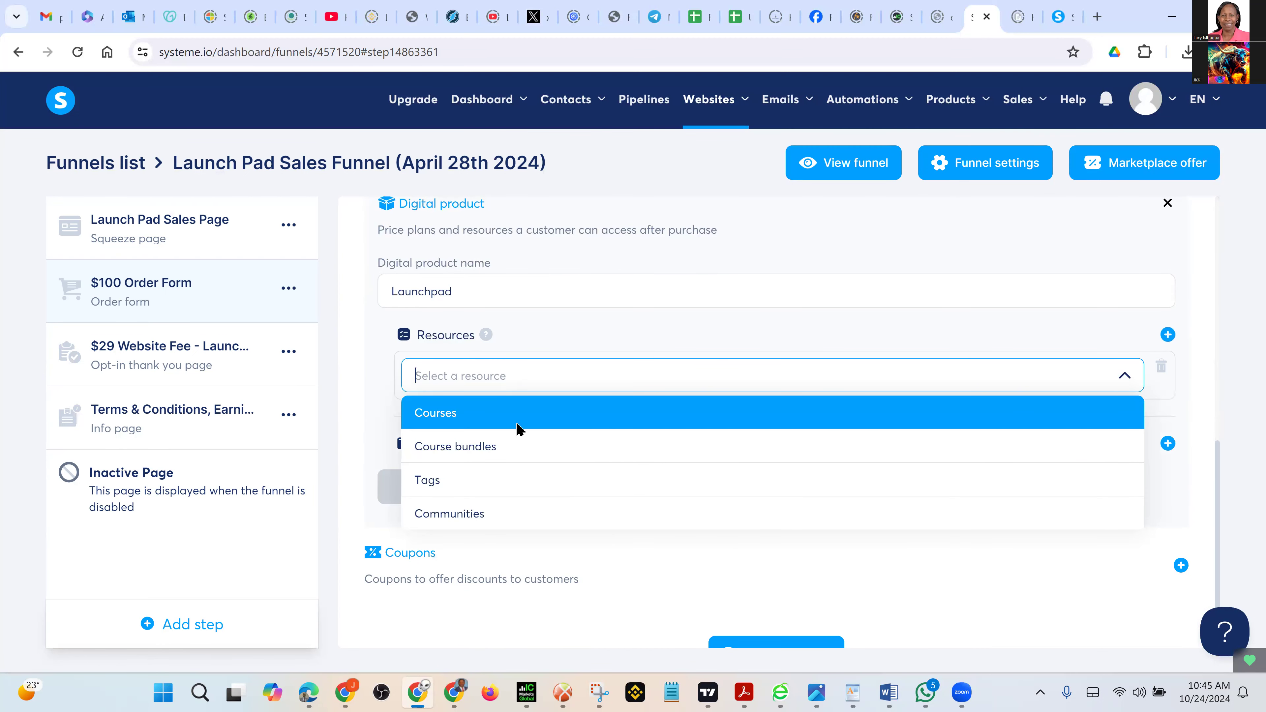
{"action": "left_click", "coordinate": [500, 492]}
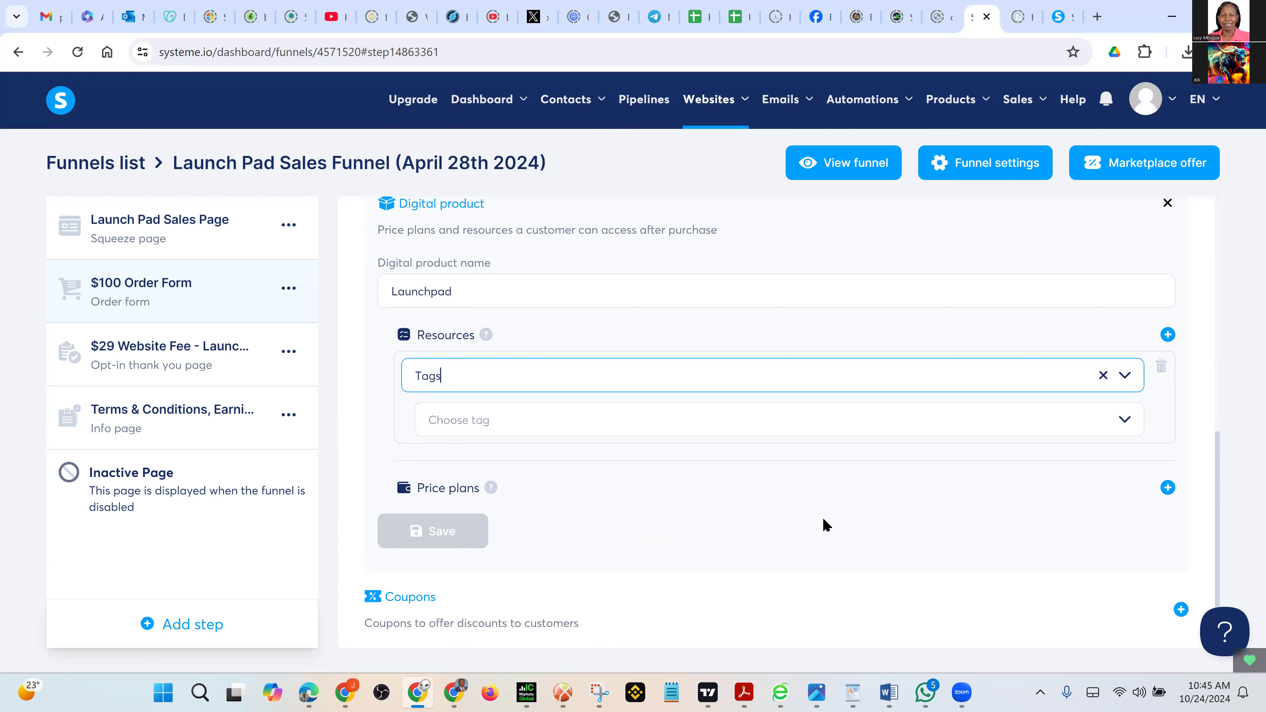
{"action": "left_click", "coordinate": [568, 430]}
{"action": "left_click", "coordinate": [546, 456]}
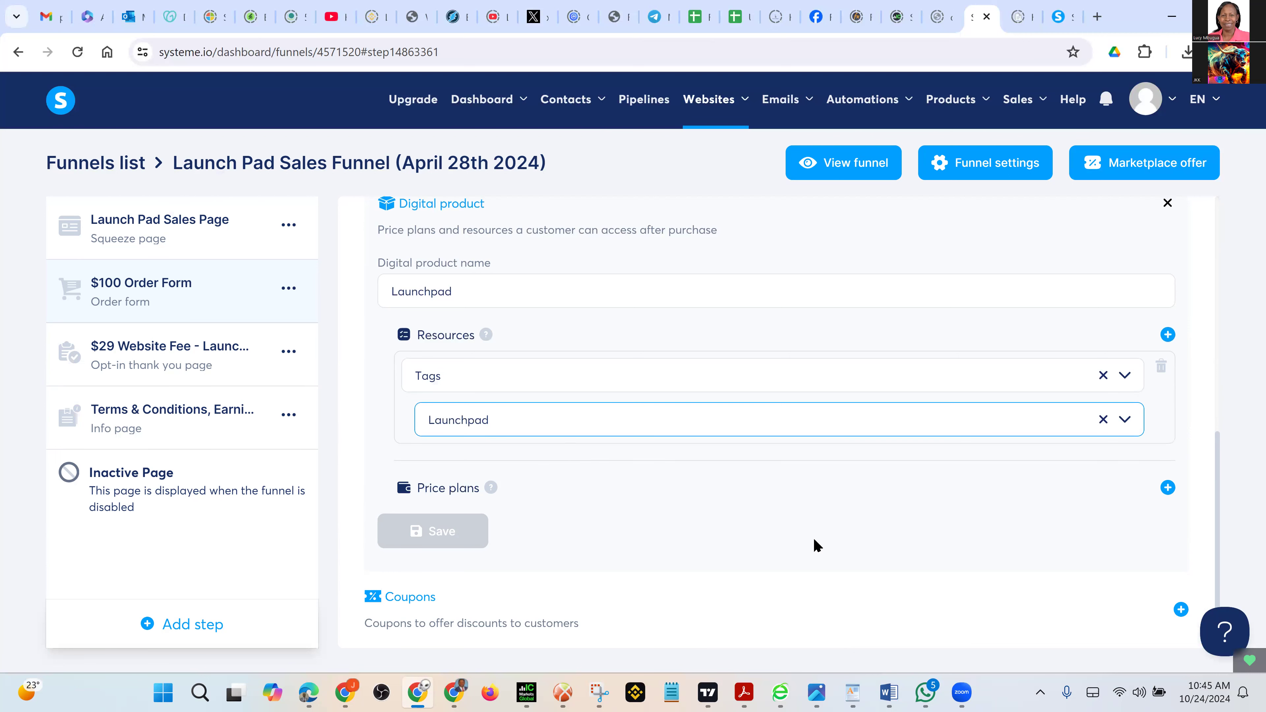
{"action": "scroll", "coordinate": [813, 538], "scroll_direction": "down", "scroll_amount": 2}
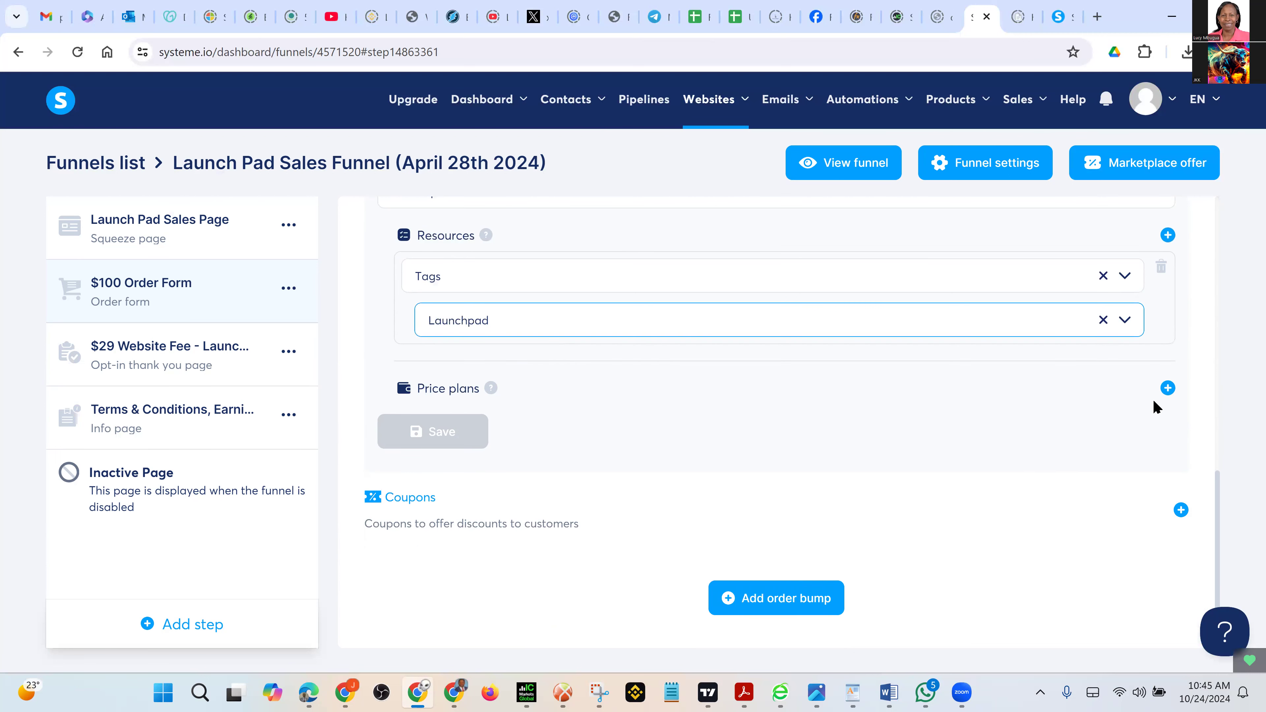
Create a new price plan named 'Launchpad' on the order form and 'LAUNCHPAD' on the dashboard
{"action": "left_click", "coordinate": [1167, 389]}
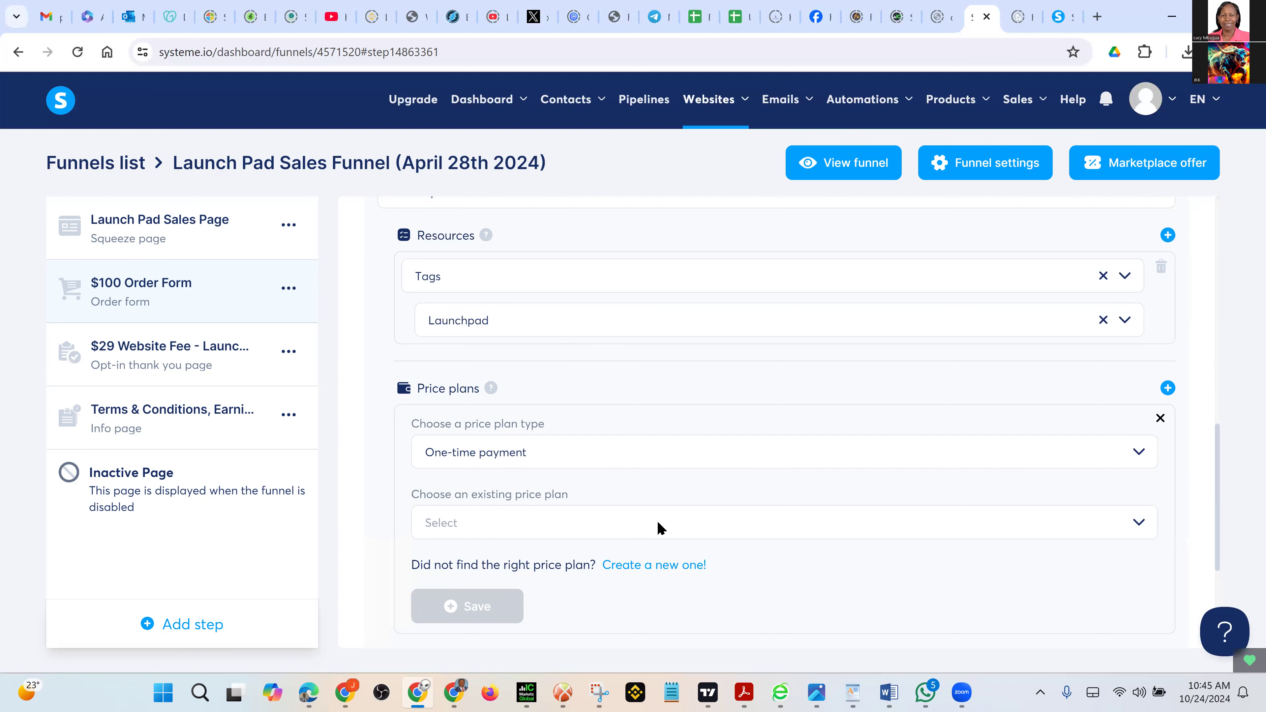
{"action": "scroll", "coordinate": [659, 528], "scroll_direction": "down", "scroll_amount": 1}
{"action": "scroll", "coordinate": [659, 528], "scroll_direction": "down", "scroll_amount": 1}
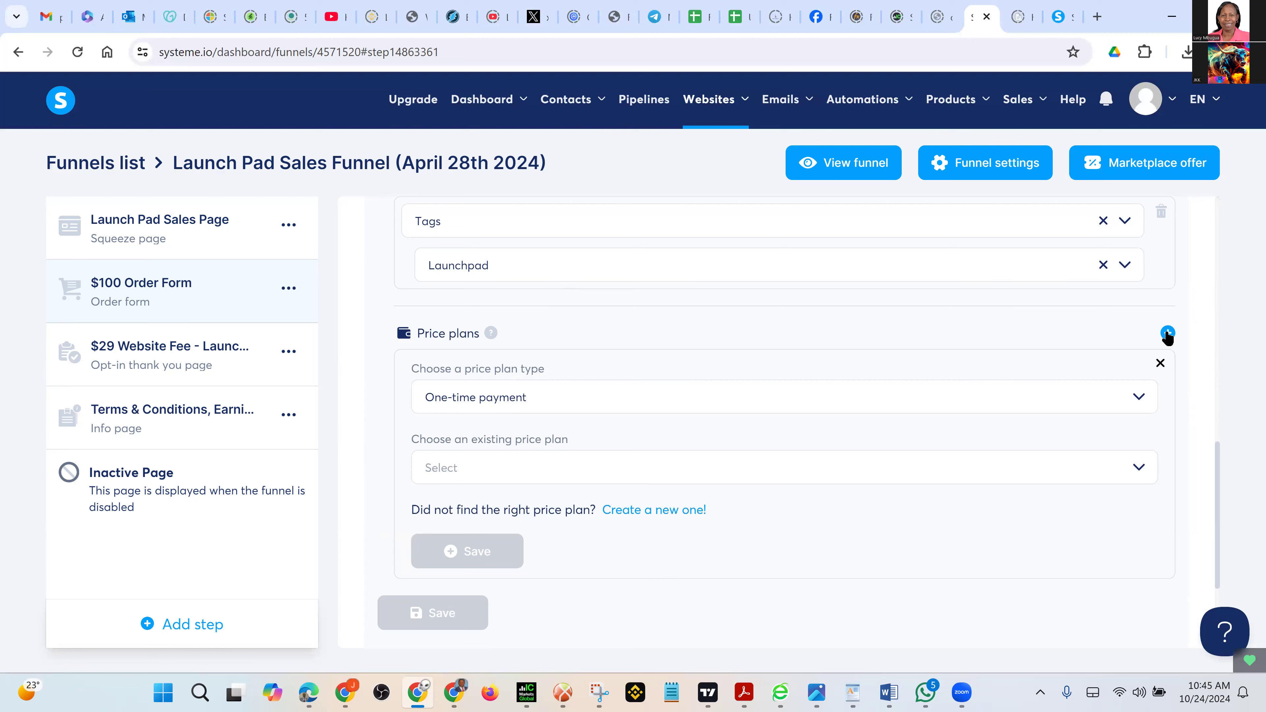
{"action": "left_click", "coordinate": [638, 511]}
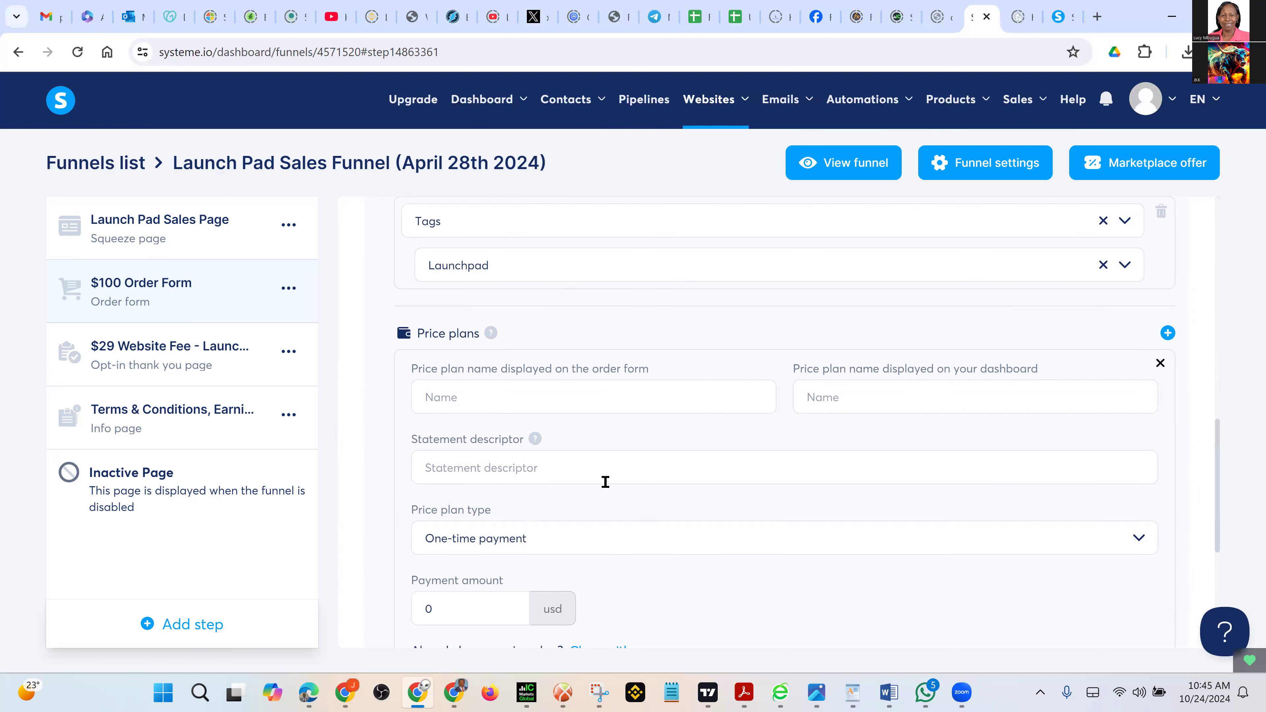
{"action": "left_click", "coordinate": [554, 412]}
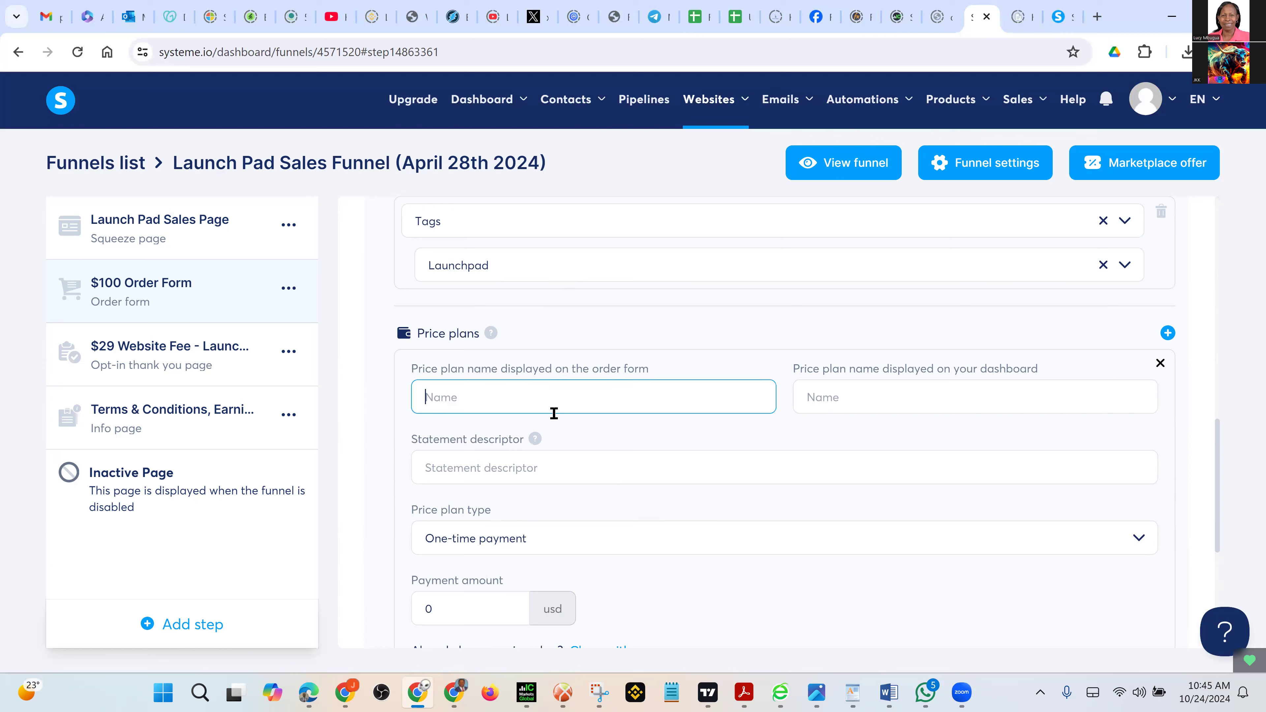
{"action": "type", "text": "Launchpad"}
{"action": "left_click", "coordinate": [857, 398]}
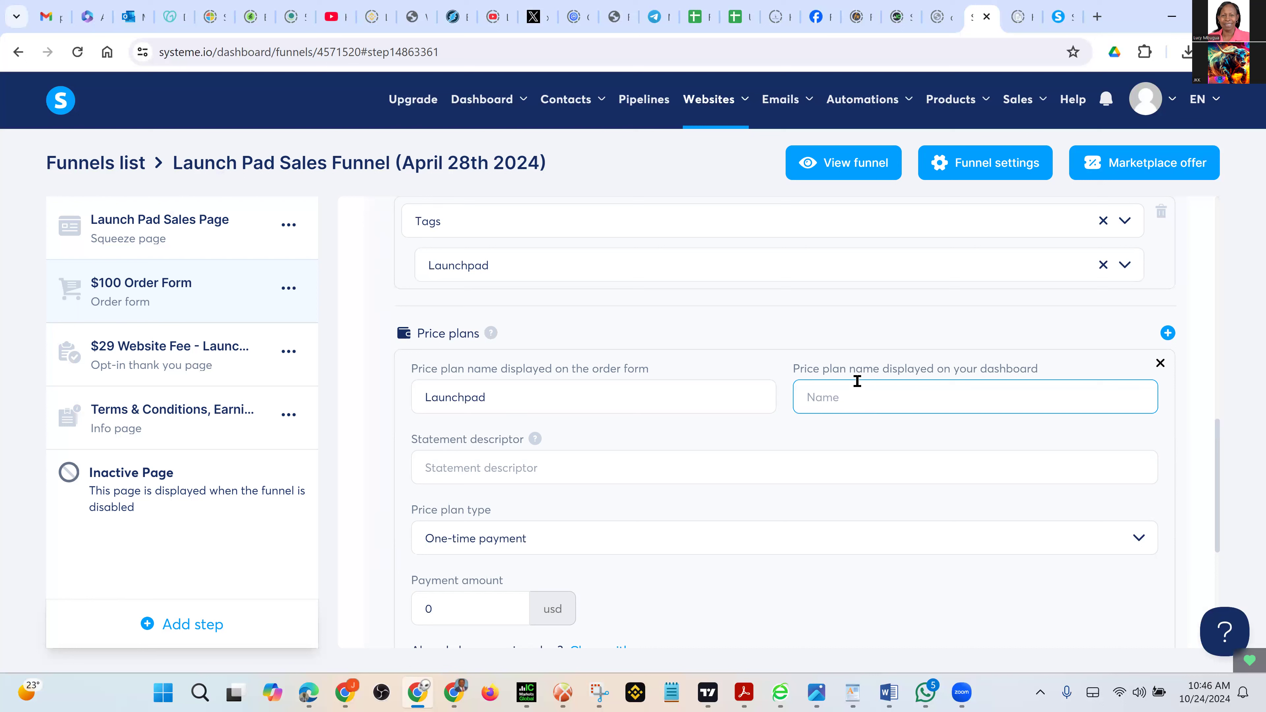
{"action": "type", "text": "LAUNCHPAD"}
Set the price plan's payment amount to 100
{"action": "scroll", "coordinate": [593, 502], "scroll_direction": "down", "scroll_amount": 2}
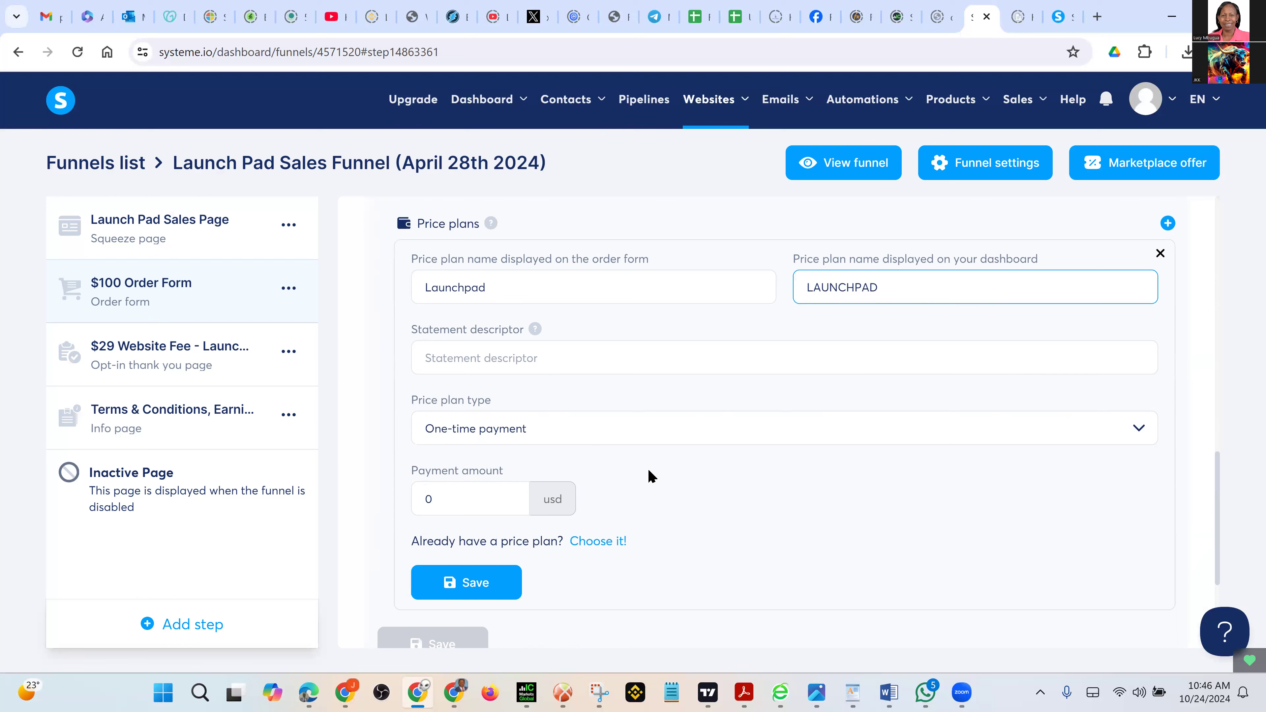
{"action": "scroll", "coordinate": [667, 514], "scroll_direction": "down", "scroll_amount": 1}
{"action": "left_click", "coordinate": [467, 440]}
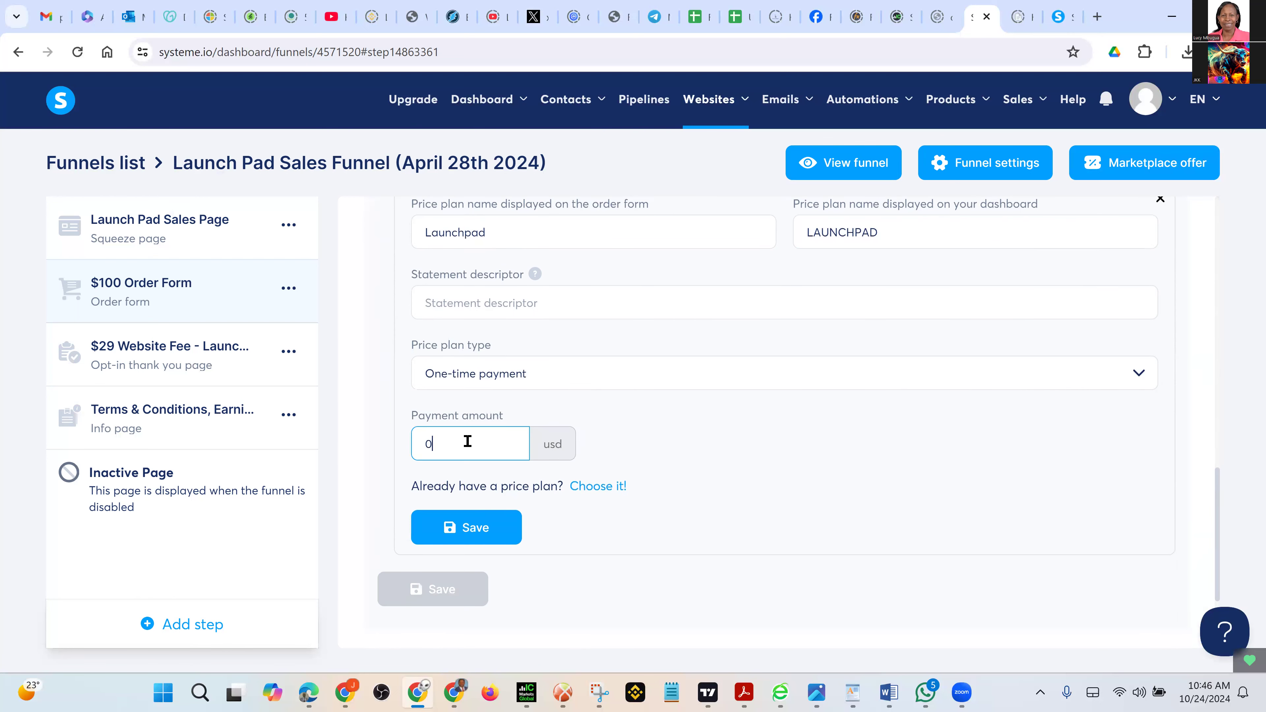
{"action": "key", "text": "BackSpace"}
{"action": "type", "text": "100"}
{"action": "scroll", "coordinate": [833, 515], "scroll_direction": "down", "scroll_amount": 2}
{"action": "left_click", "coordinate": [470, 419]}
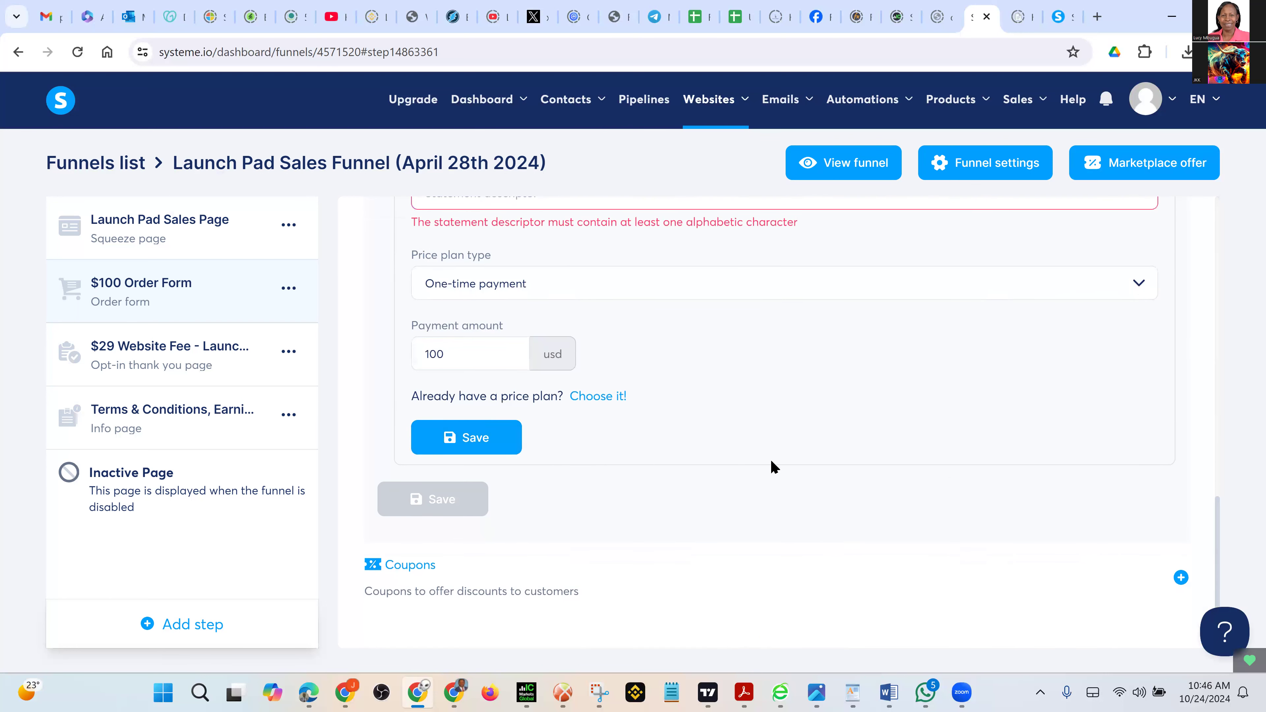
Enter 'Launchpad' as the statement descriptor and save the price plan
{"action": "scroll", "coordinate": [771, 466], "scroll_direction": "up", "scroll_amount": 3}
{"action": "left_click", "coordinate": [496, 361]}
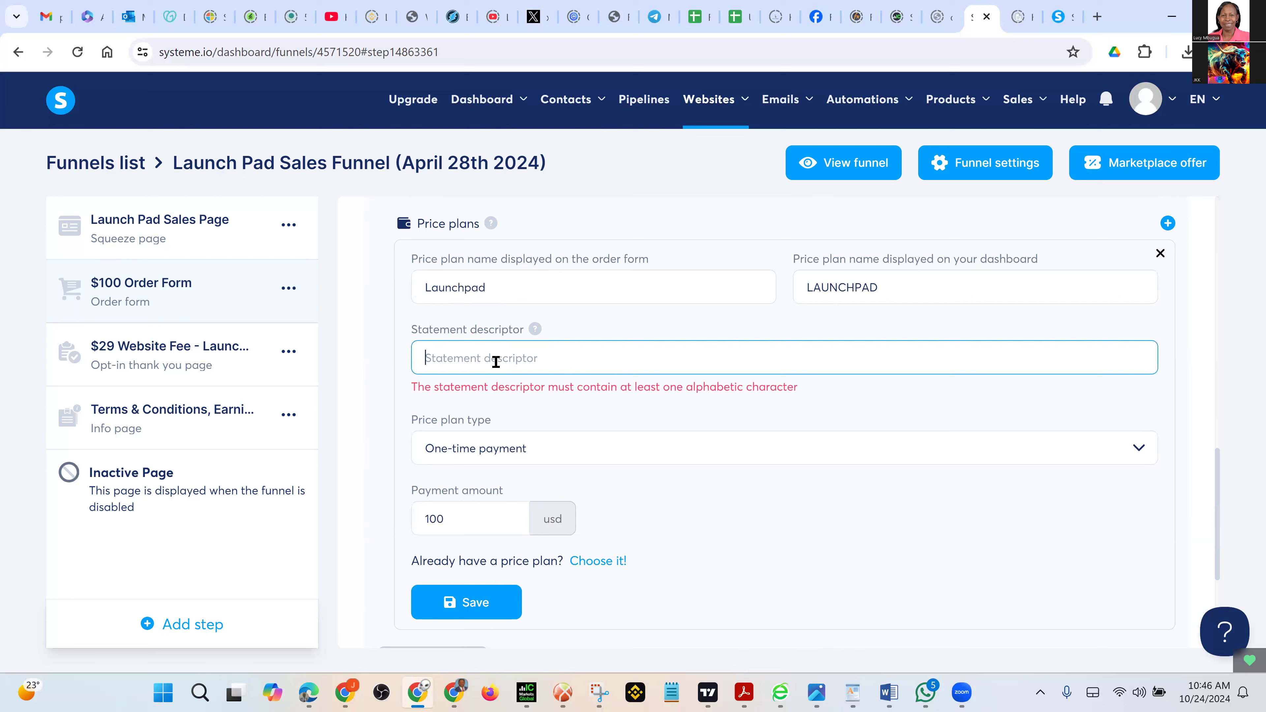
{"action": "type", "text": "Launchpad"}
{"action": "scroll", "coordinate": [765, 486], "scroll_direction": "down", "scroll_amount": 4}
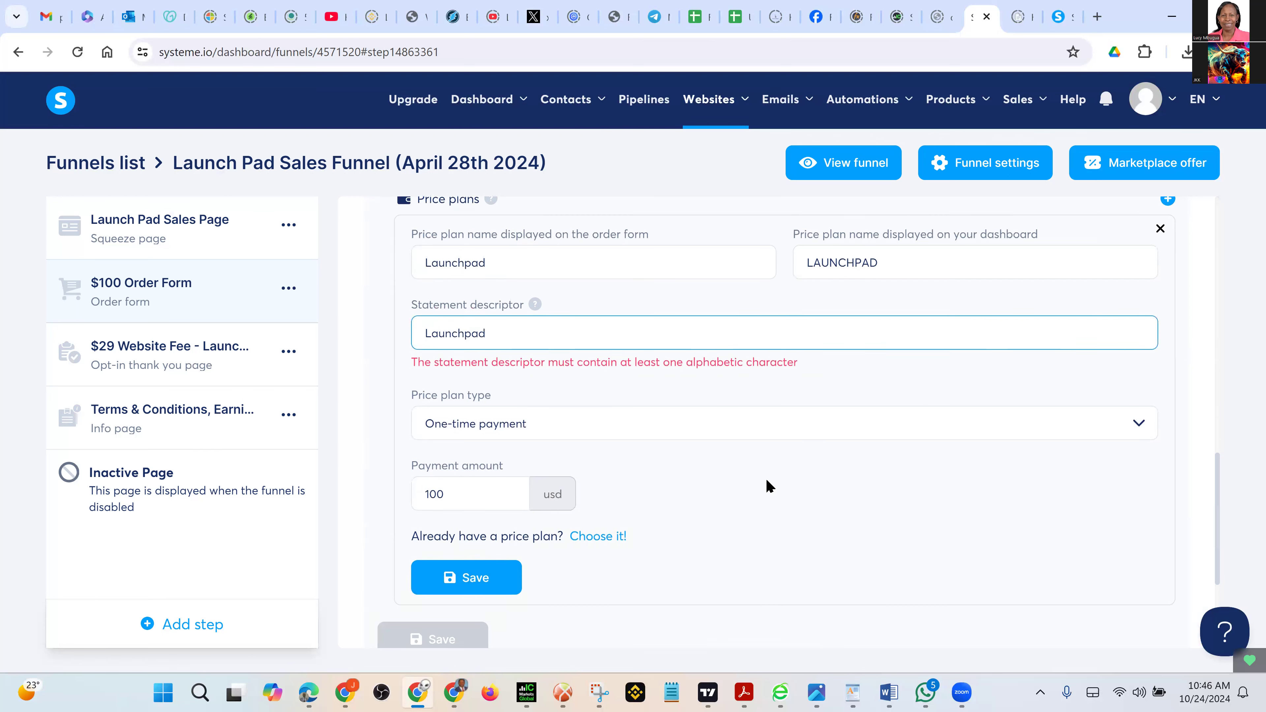
{"action": "left_click", "coordinate": [485, 394]}
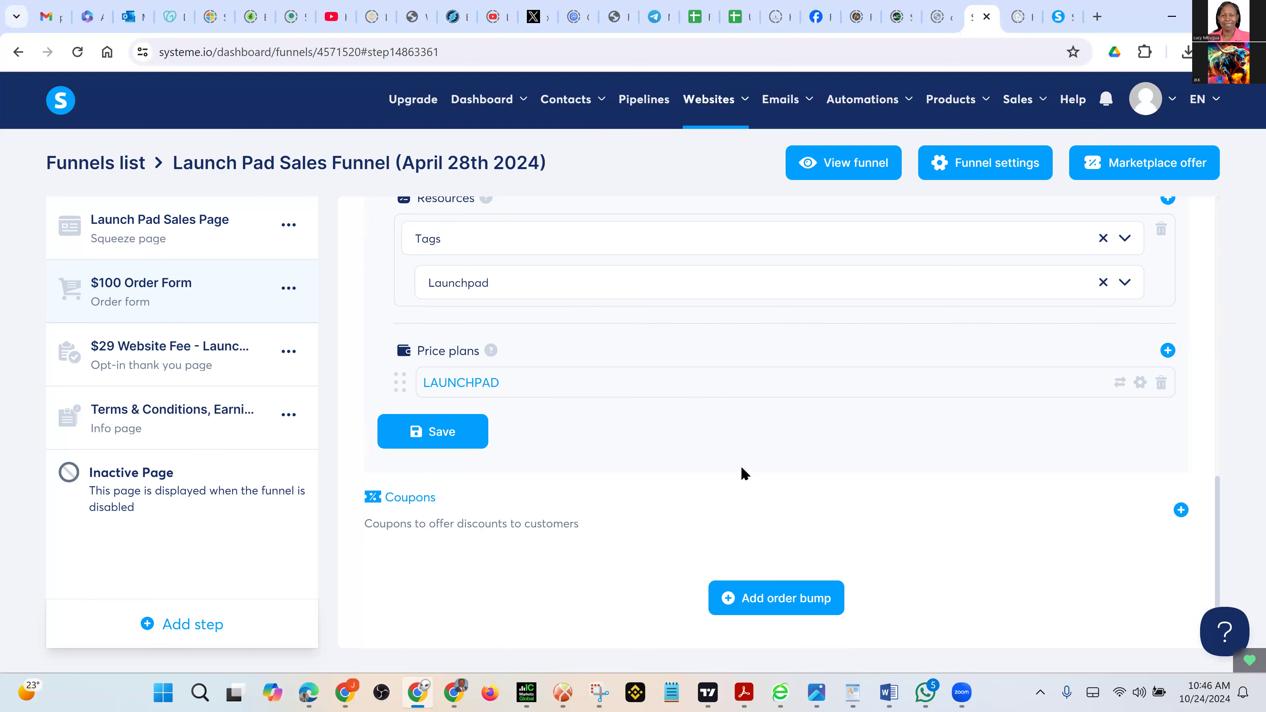
Save the order form settings and switch to the Launch Pad Sales Page step
{"action": "left_click", "coordinate": [417, 433]}
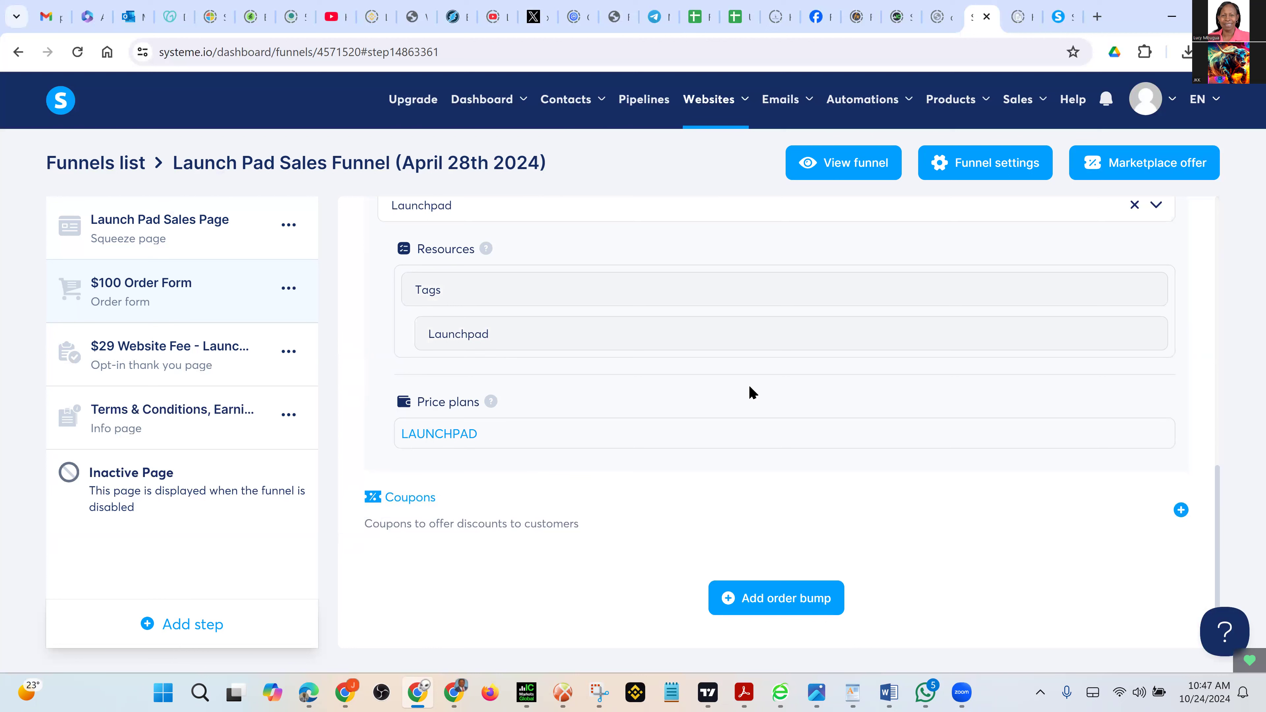
{"action": "left_click", "coordinate": [145, 229]}
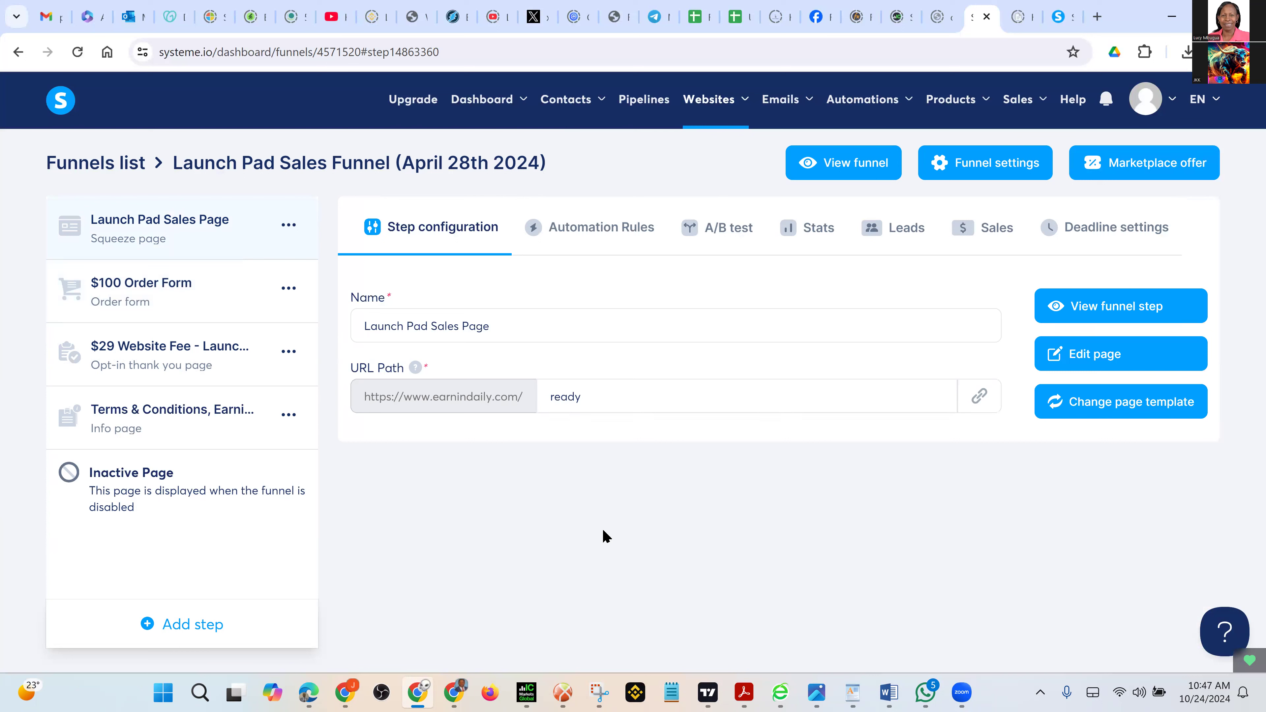
Open the sales page in the editor and scroll down to the 'Imagine if you could...' section
{"action": "left_click", "coordinate": [1087, 363]}
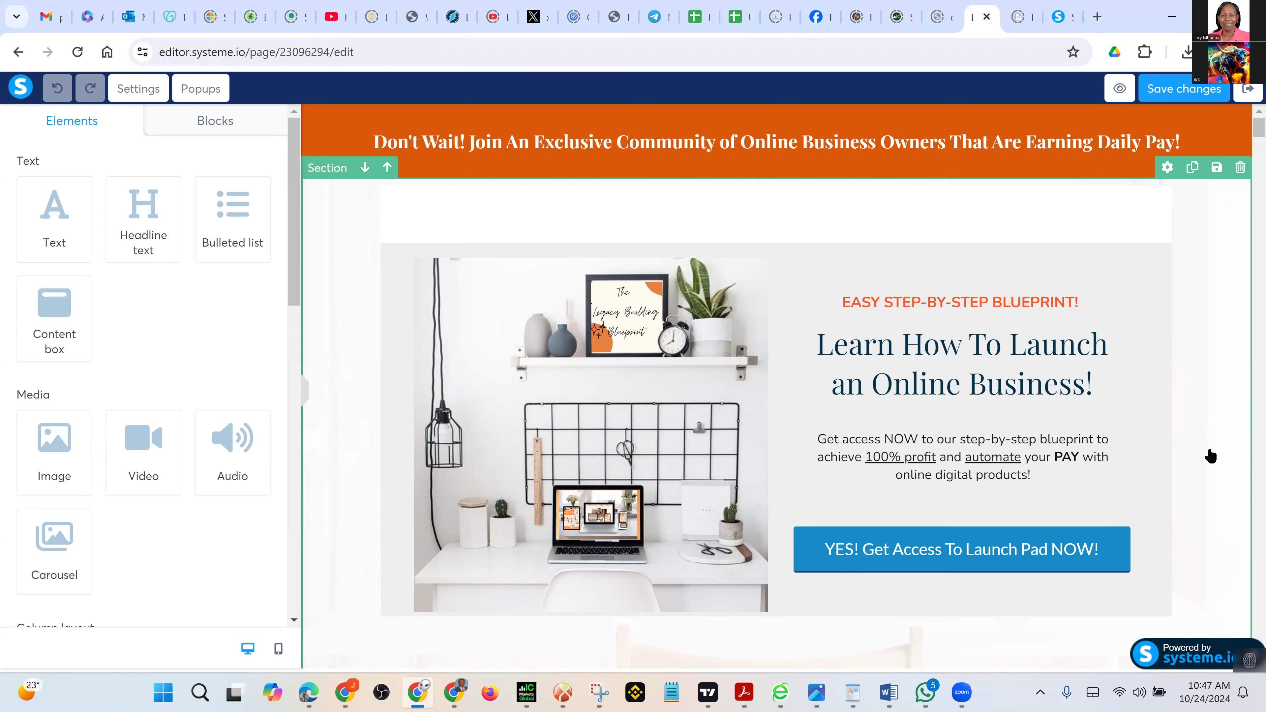
{"action": "scroll", "coordinate": [1211, 456], "scroll_direction": "down", "scroll_amount": 6}
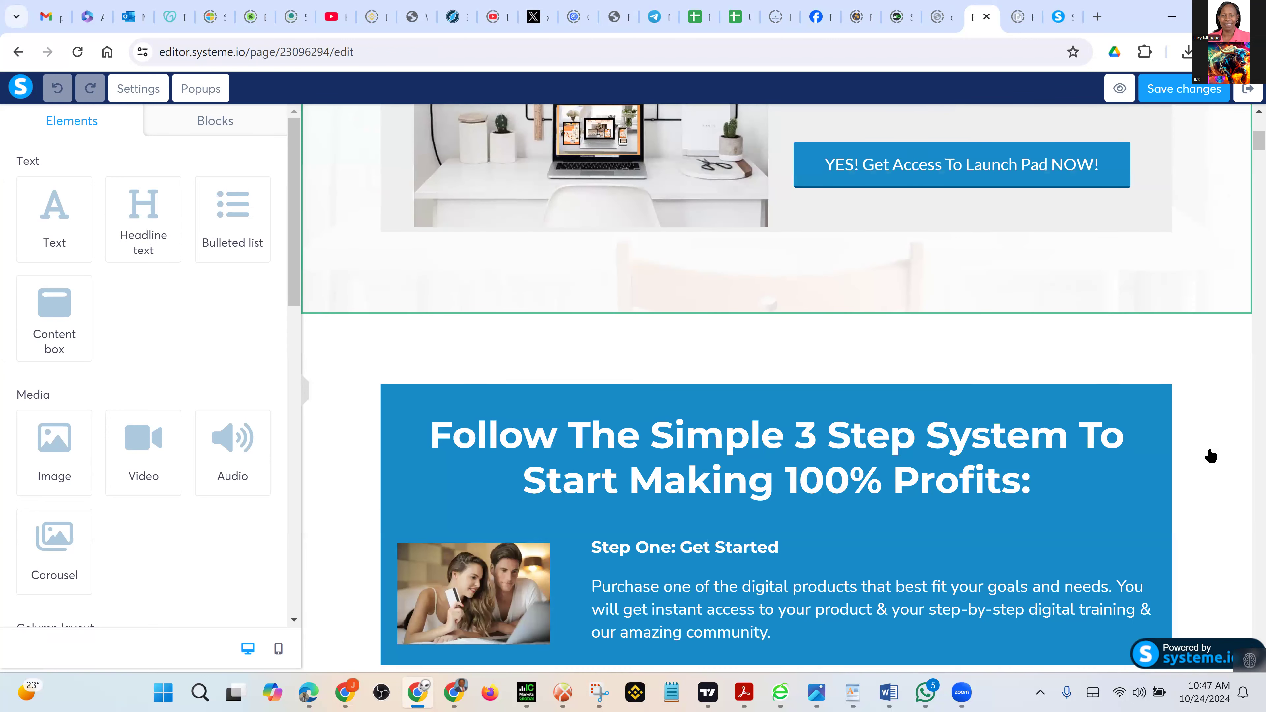
{"action": "scroll", "coordinate": [1210, 456], "scroll_direction": "down", "scroll_amount": 5}
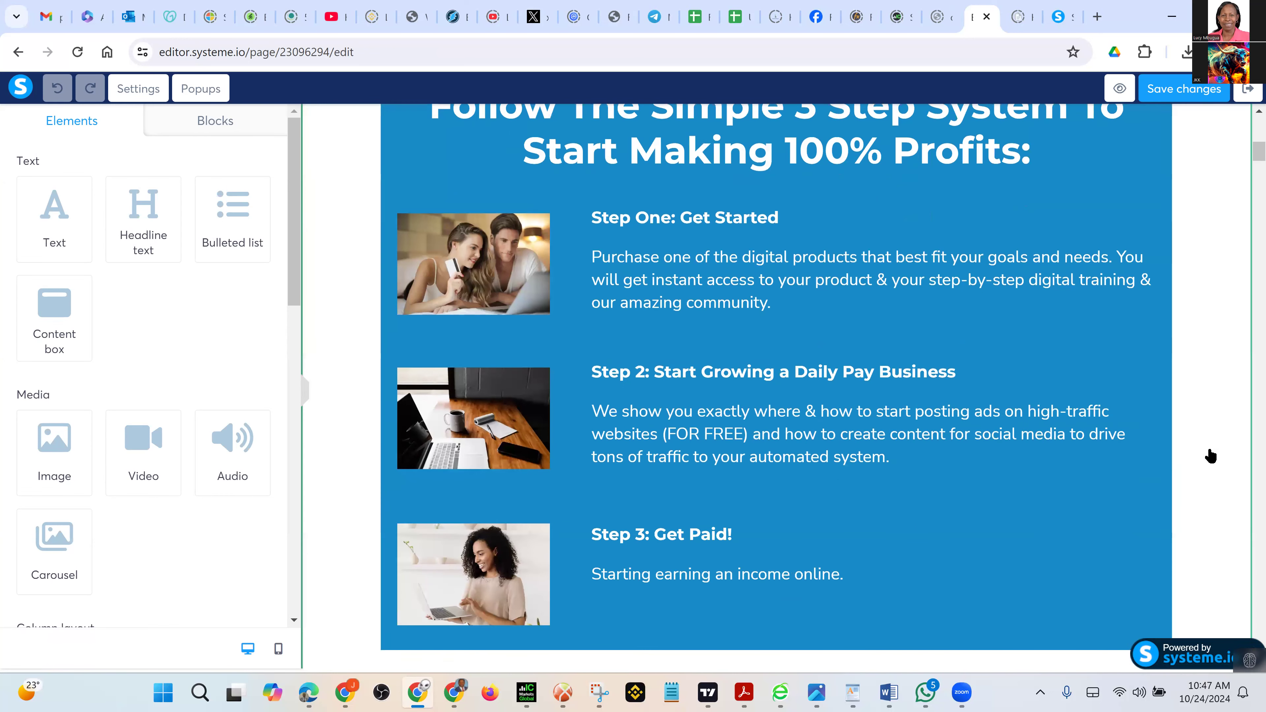
{"action": "scroll", "coordinate": [1210, 456], "scroll_direction": "down", "scroll_amount": 2}
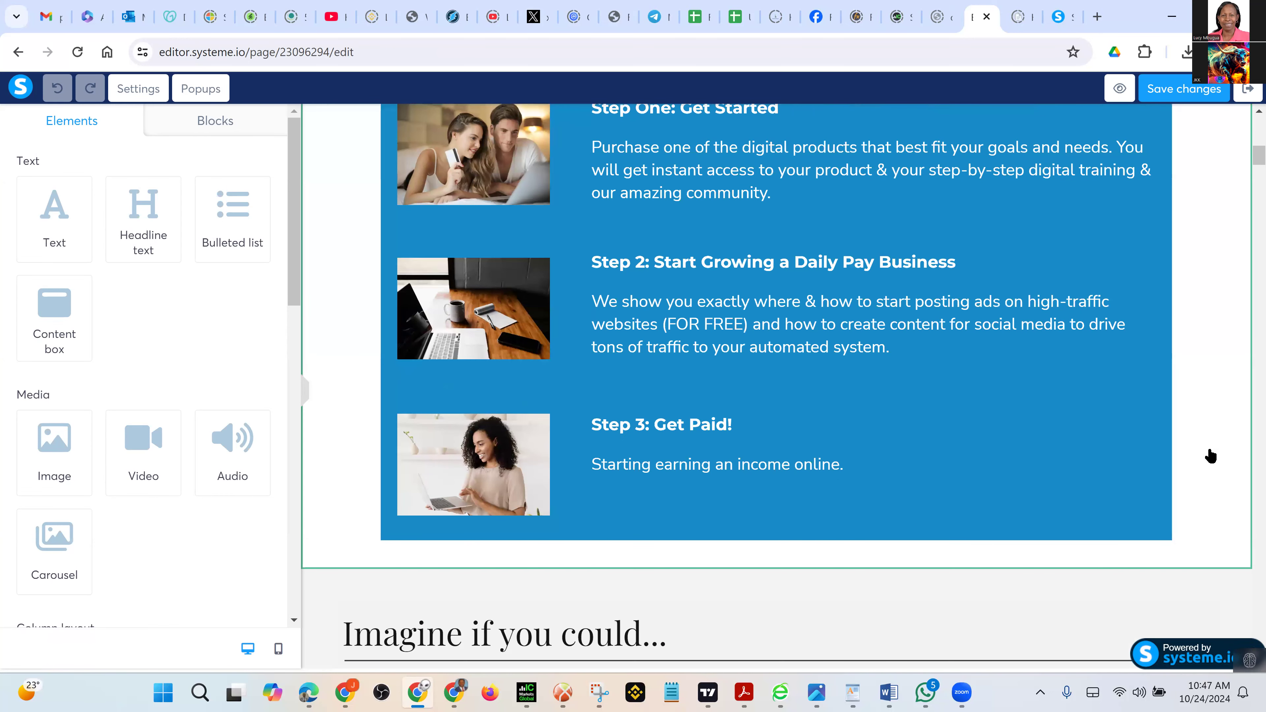
{"action": "scroll", "coordinate": [1210, 456], "scroll_direction": "down", "scroll_amount": 4}
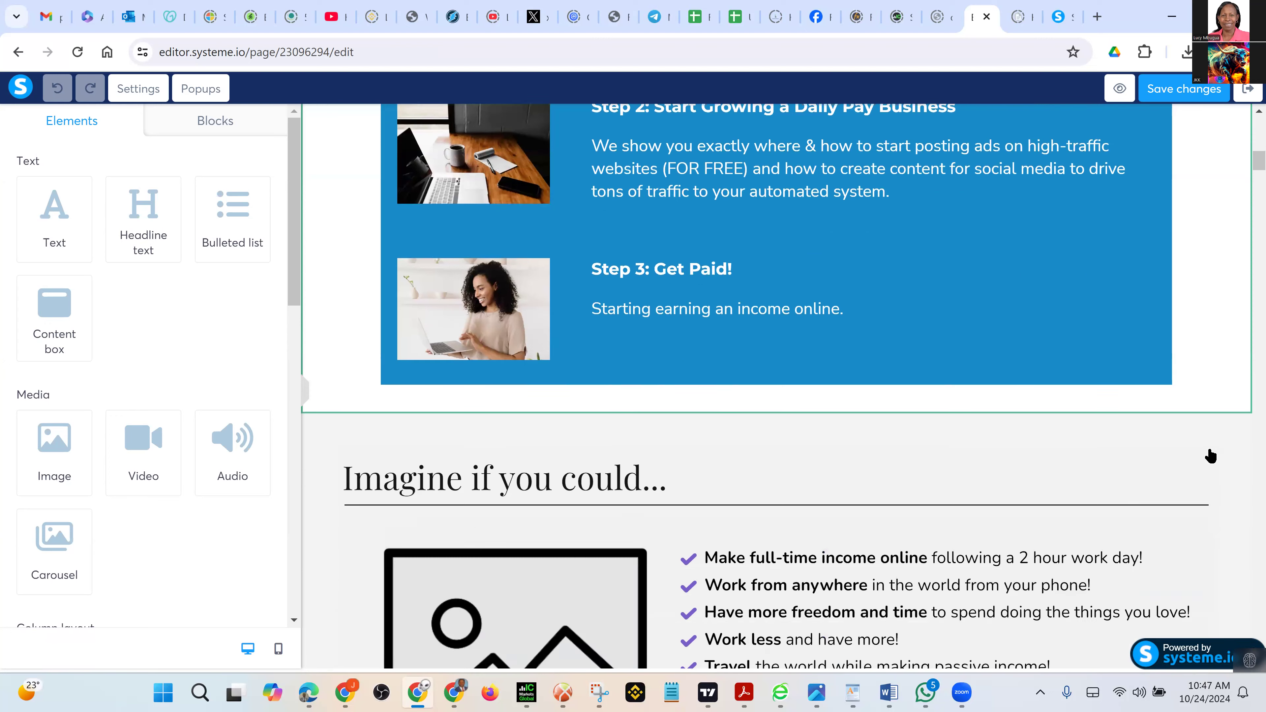
{"action": "scroll", "coordinate": [1211, 456], "scroll_direction": "down", "scroll_amount": 2}
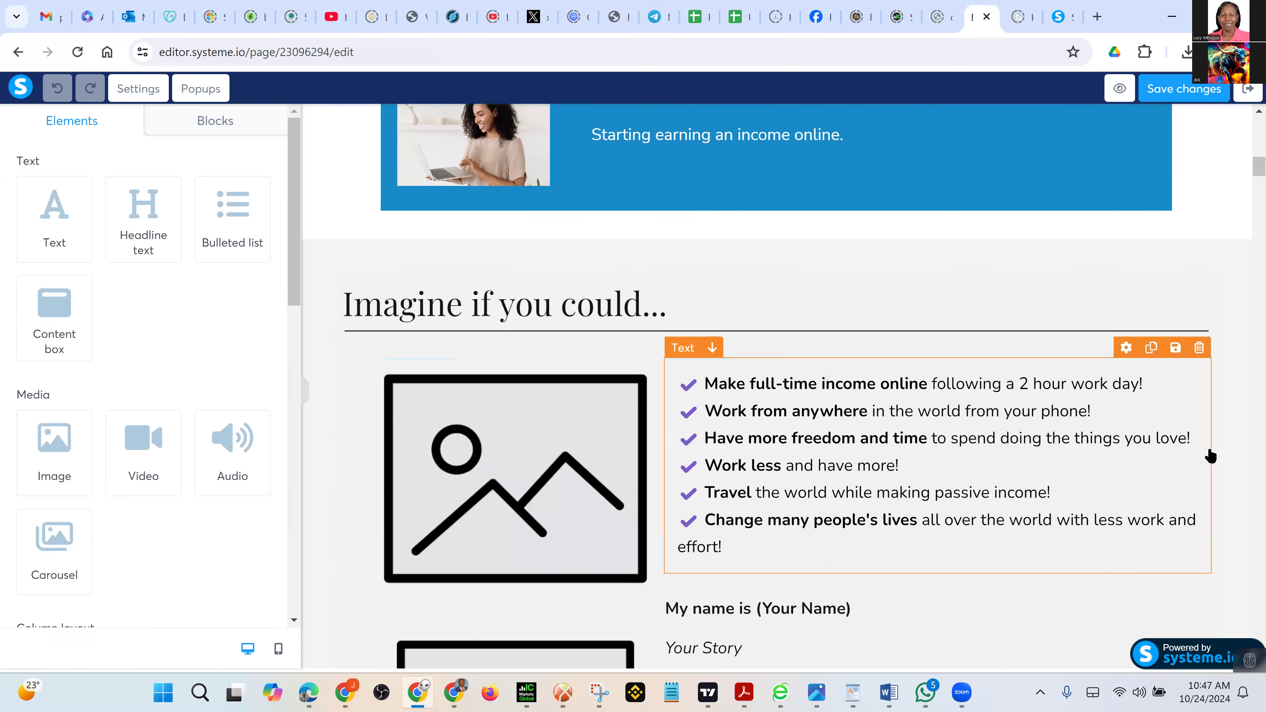
{"action": "scroll", "coordinate": [1210, 456], "scroll_direction": "down", "scroll_amount": 3}
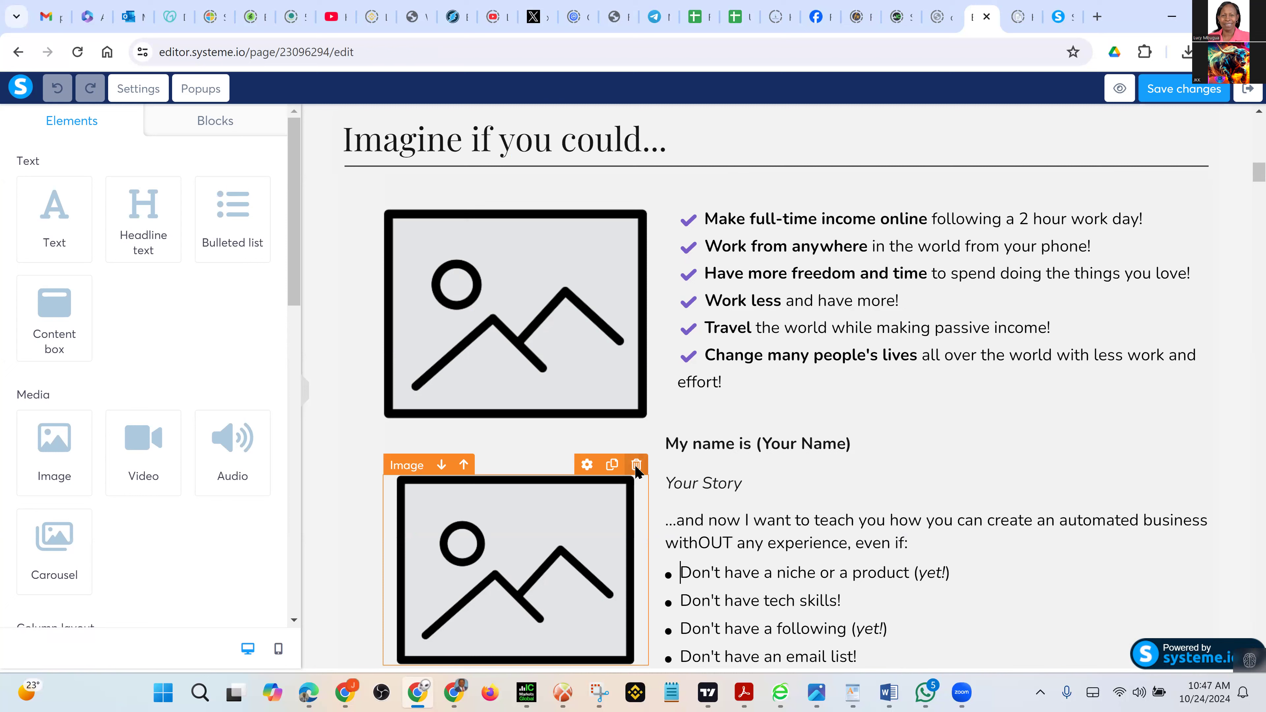
Delete the duplicate lower image and select the remaining image placeholder
{"action": "left_click", "coordinate": [636, 465]}
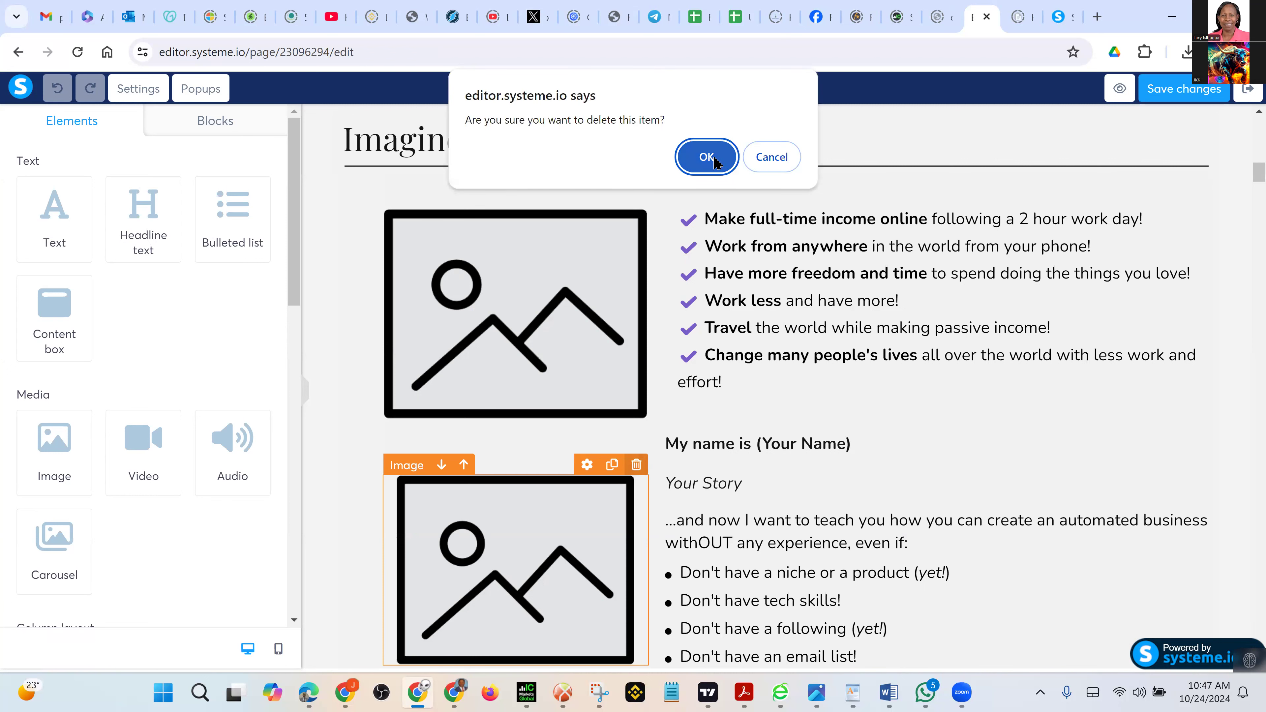
{"action": "key", "text": "Return"}
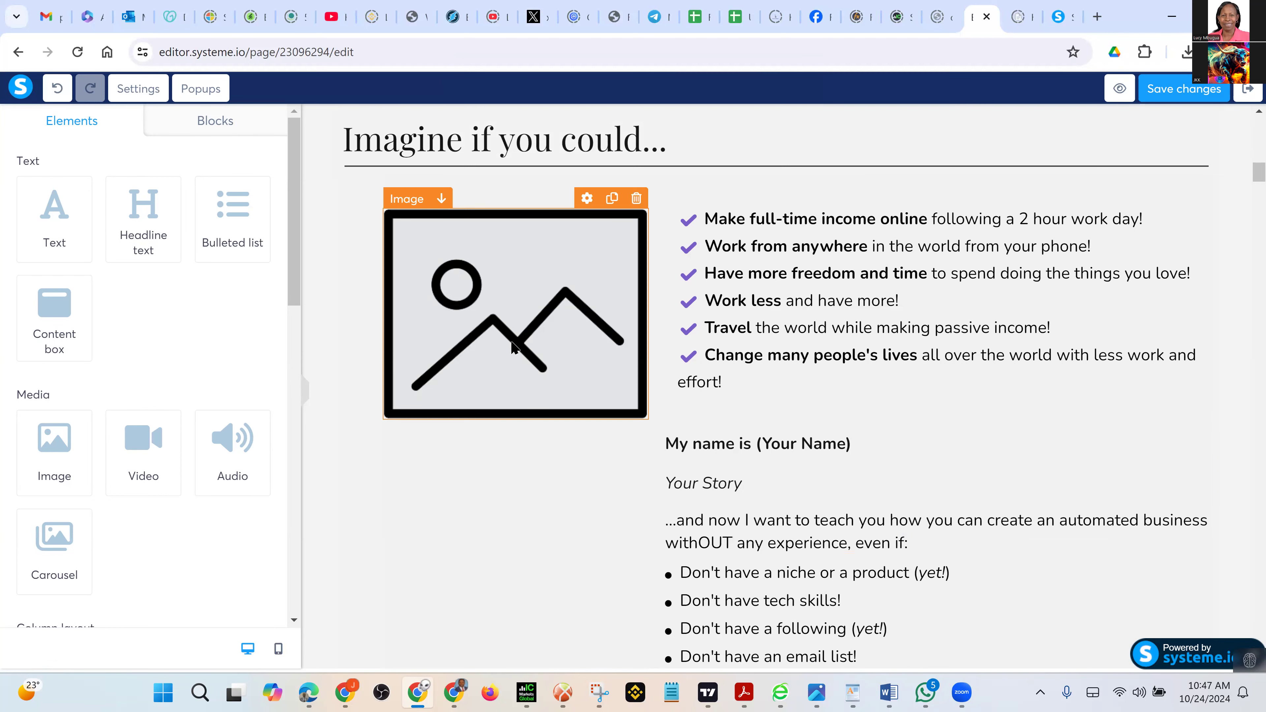
{"action": "left_click", "coordinate": [415, 202]}
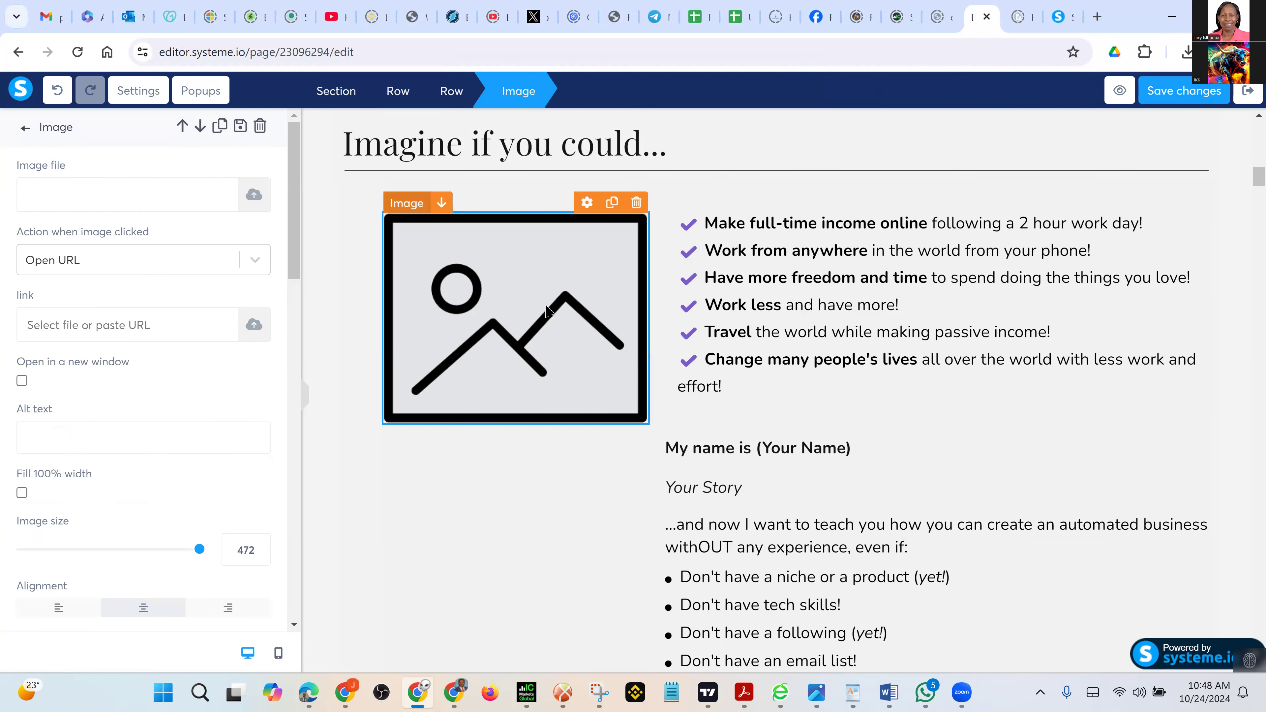
{"action": "key", "text": "Escape"}
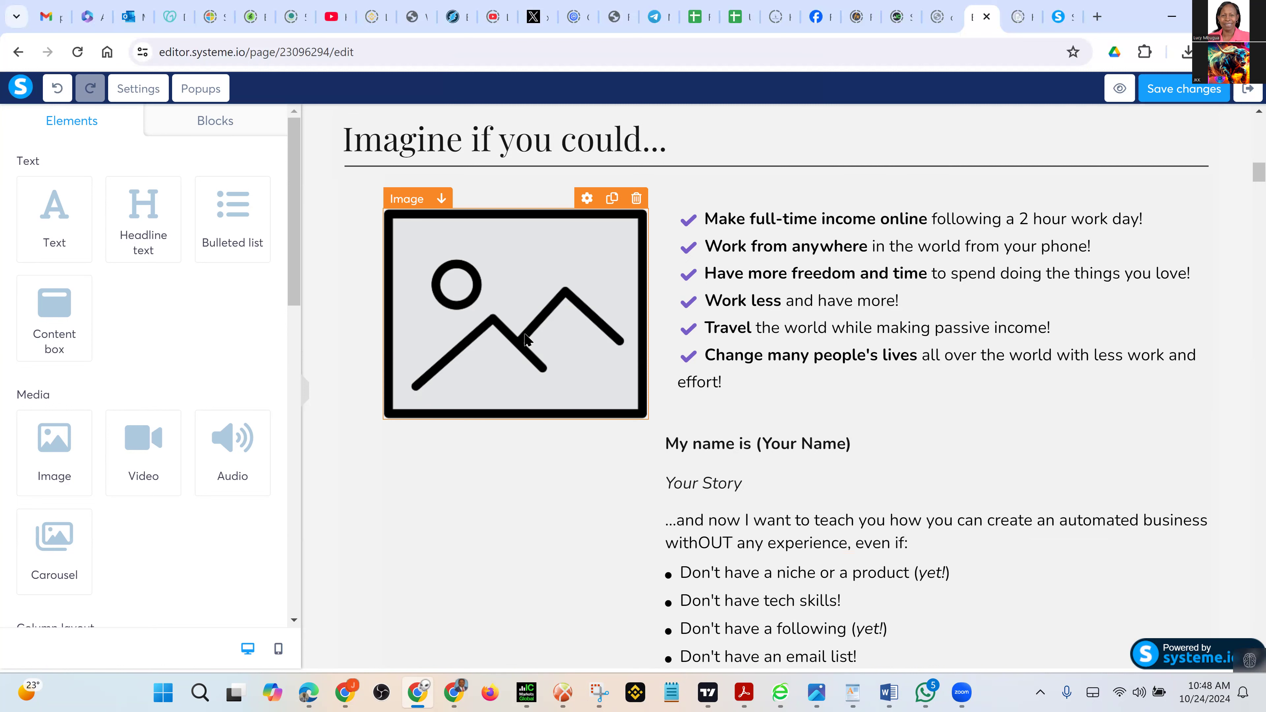
{"action": "left_click", "coordinate": [529, 368]}
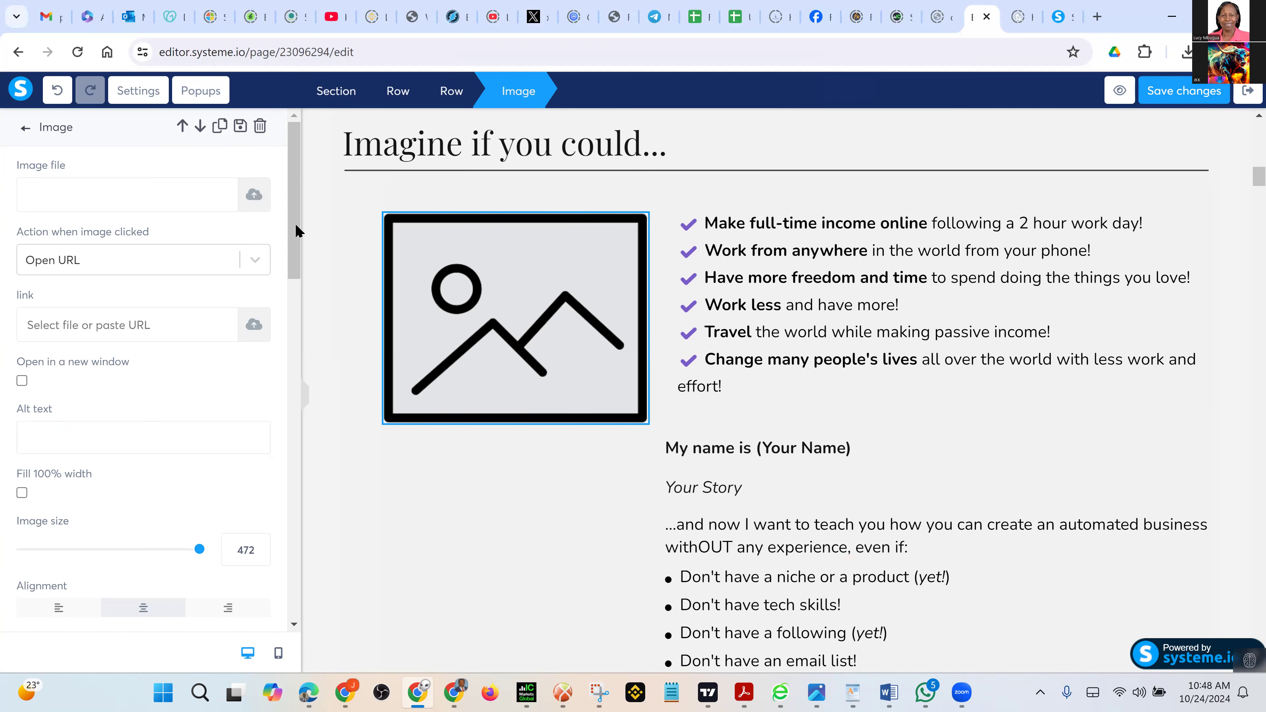
Upload the '2x2 (1)' photo from Downloads for the remaining image
{"action": "double_click", "coordinate": [608, 421]}
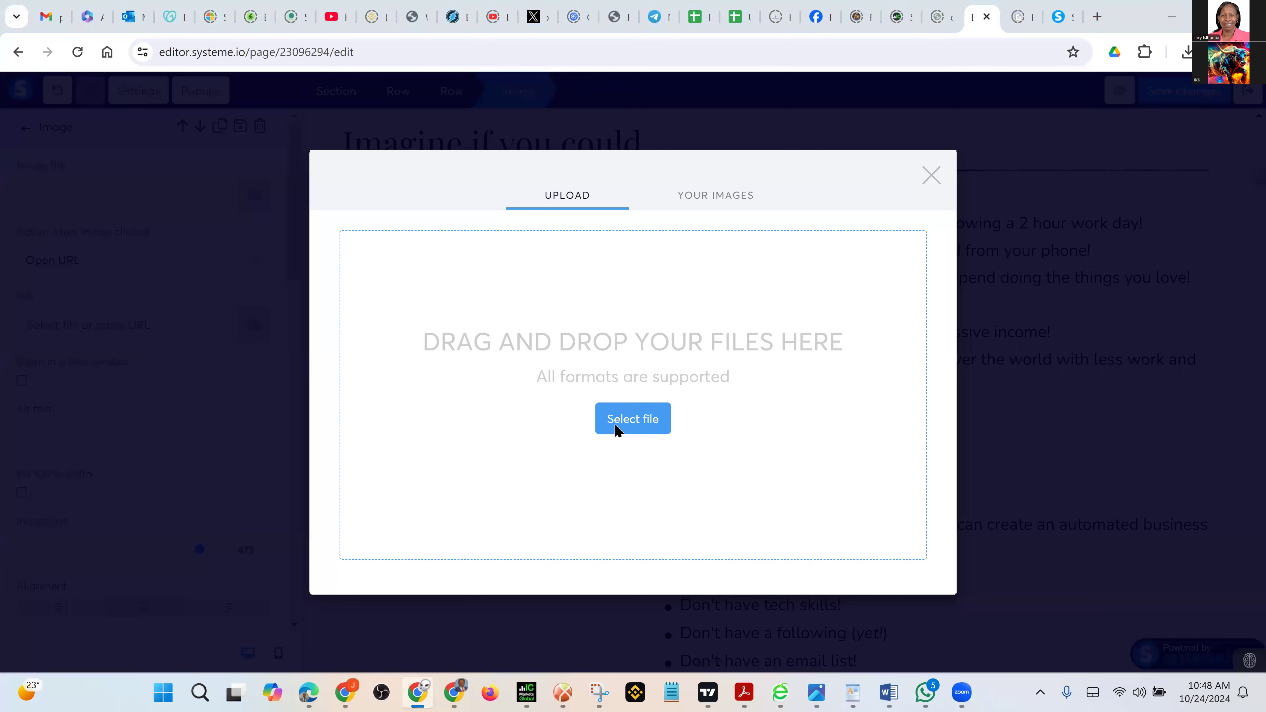
{"action": "left_click", "coordinate": [616, 425]}
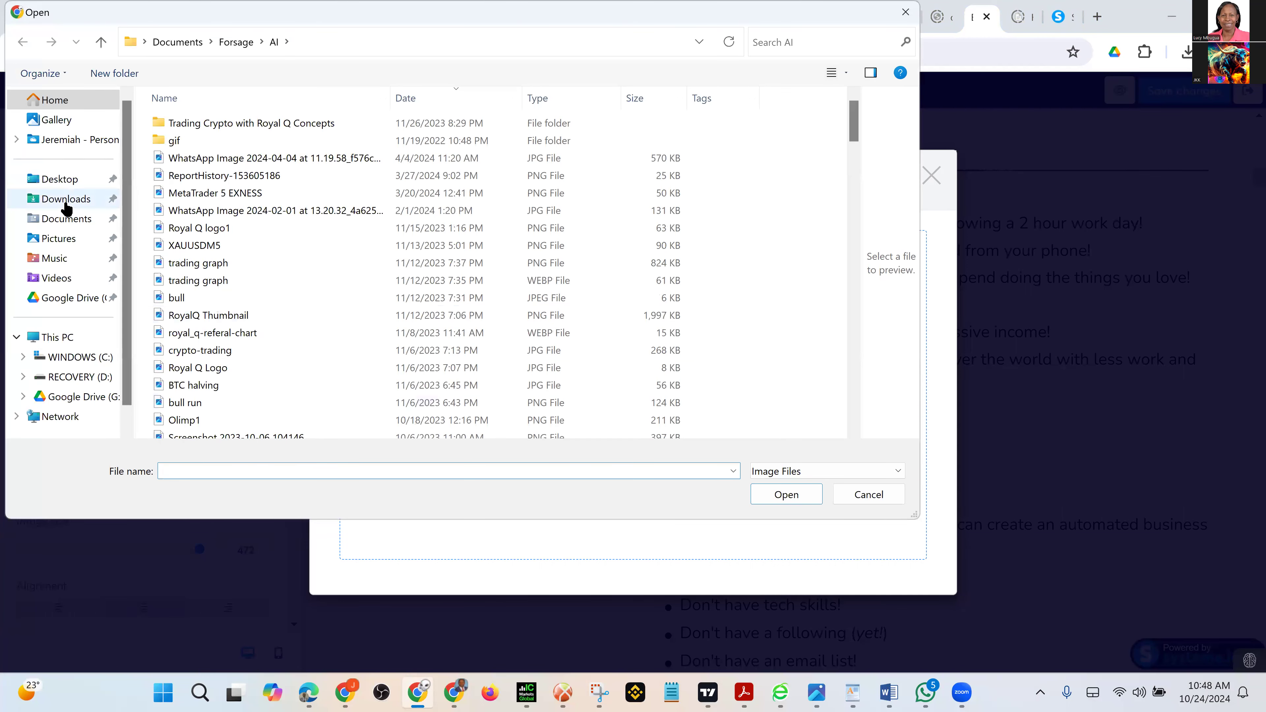
{"action": "left_click", "coordinate": [70, 202]}
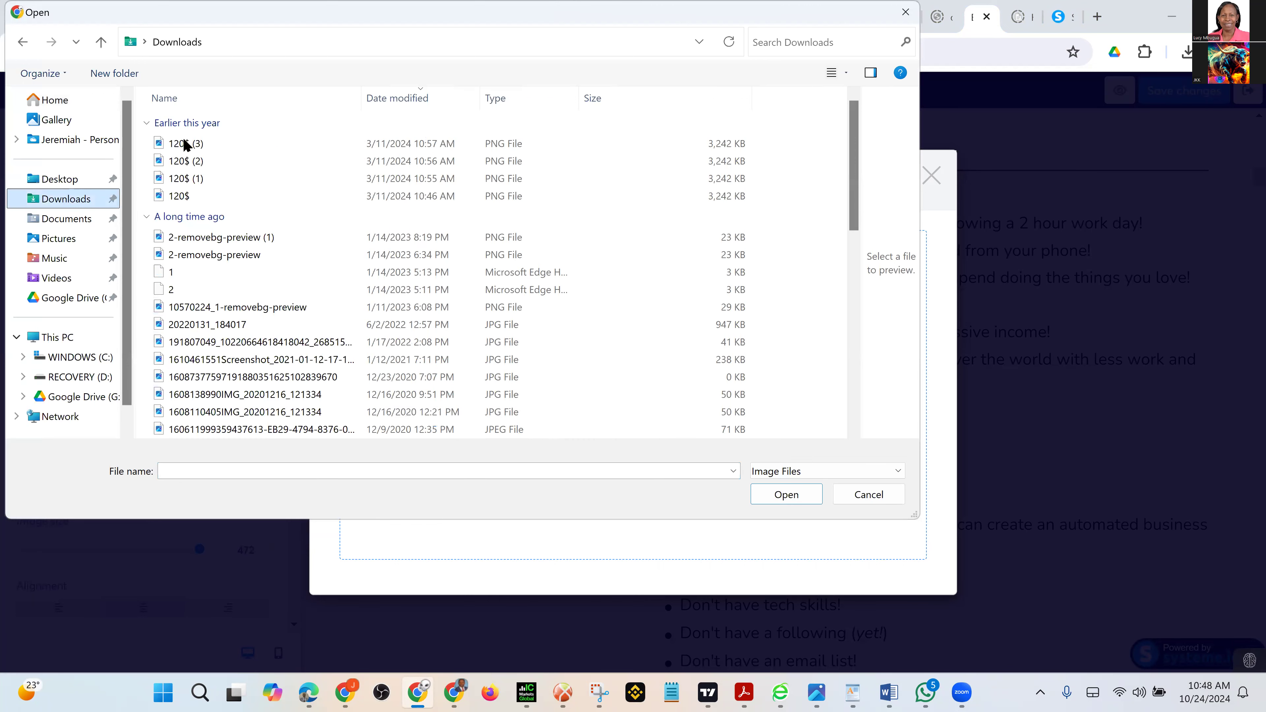
{"action": "left_click", "coordinate": [184, 145]}
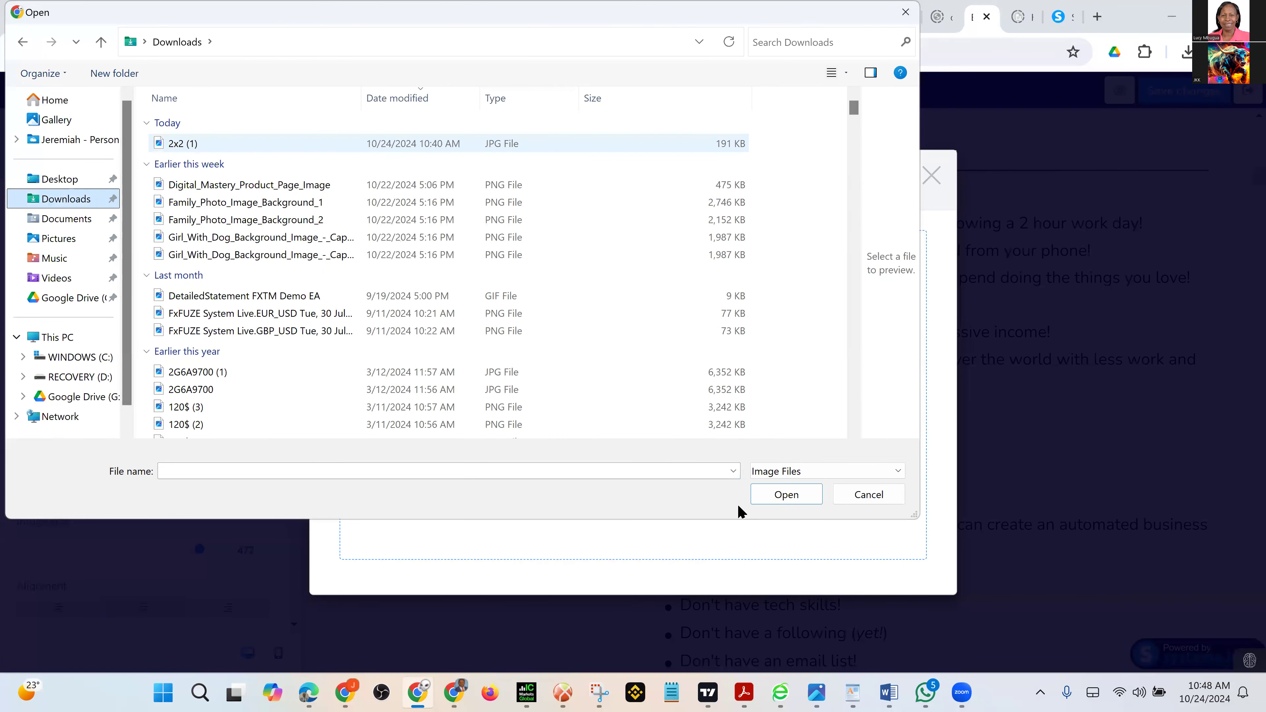
{"action": "left_click", "coordinate": [786, 495]}
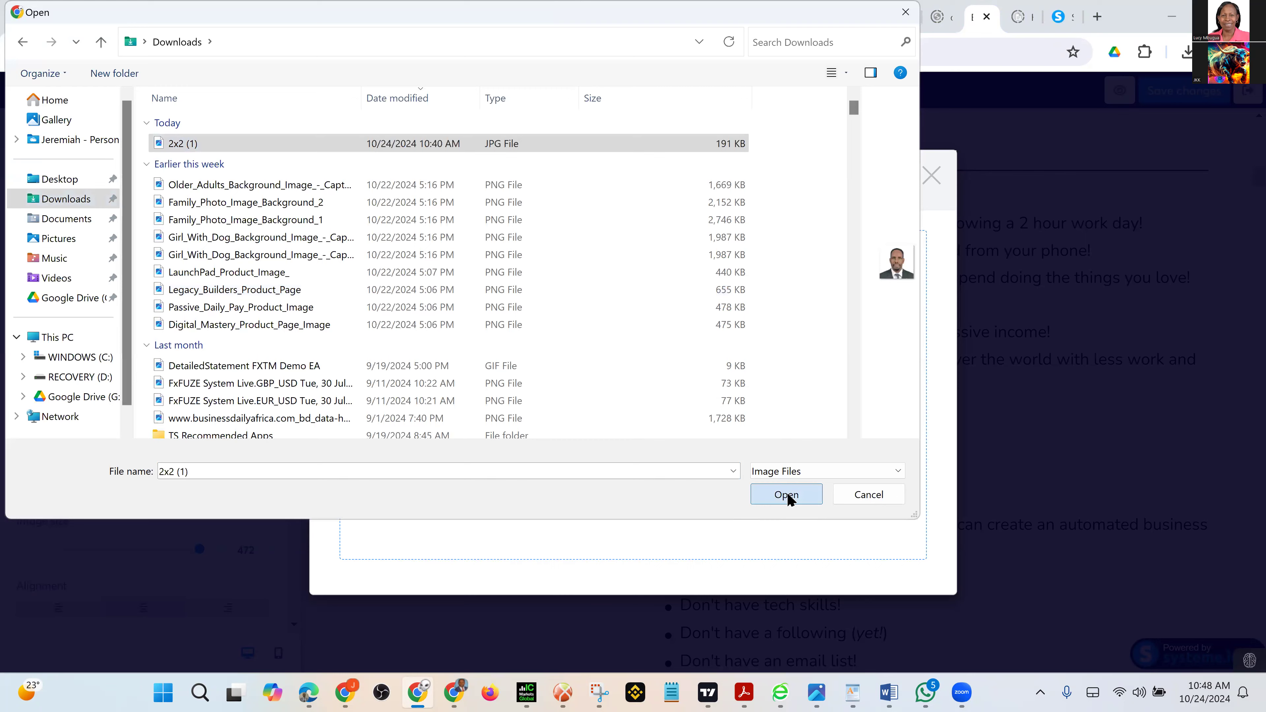
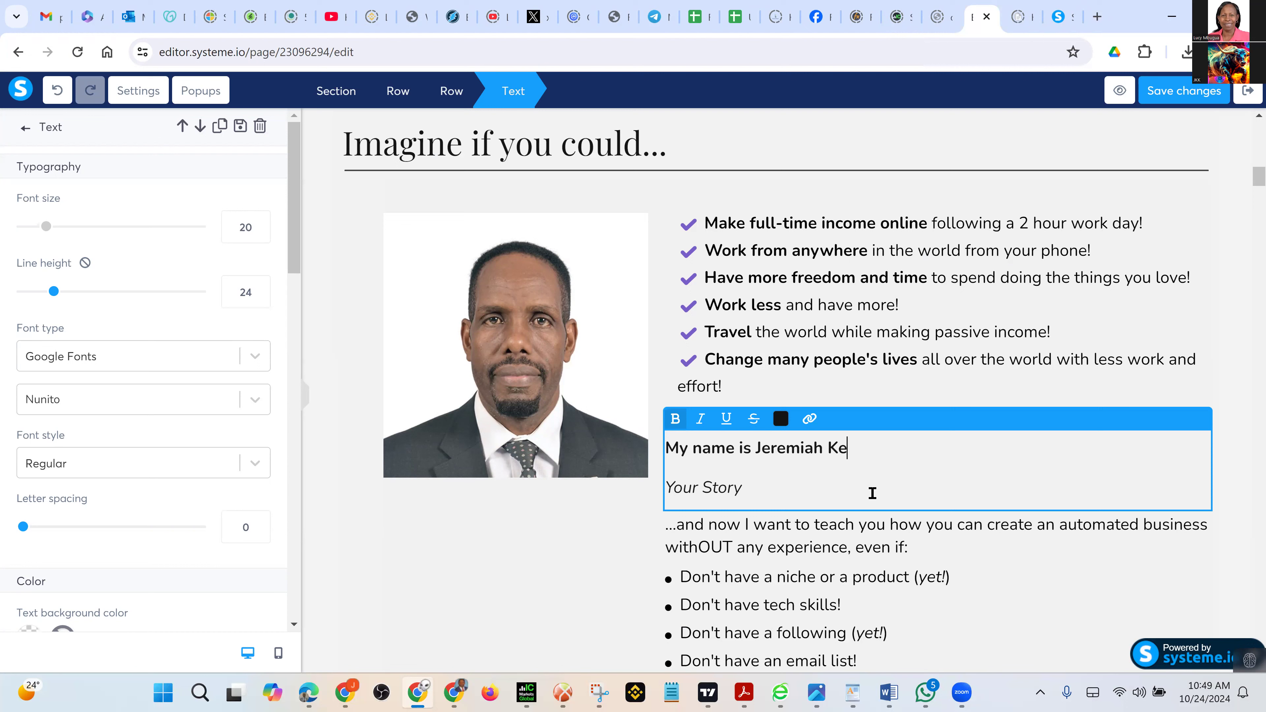
Finish the owner's full name on the bio's first line and delete the italic Your Story placeholder
{"action": "type", "text": "or"}
{"action": "left_click", "coordinate": [858, 488]}
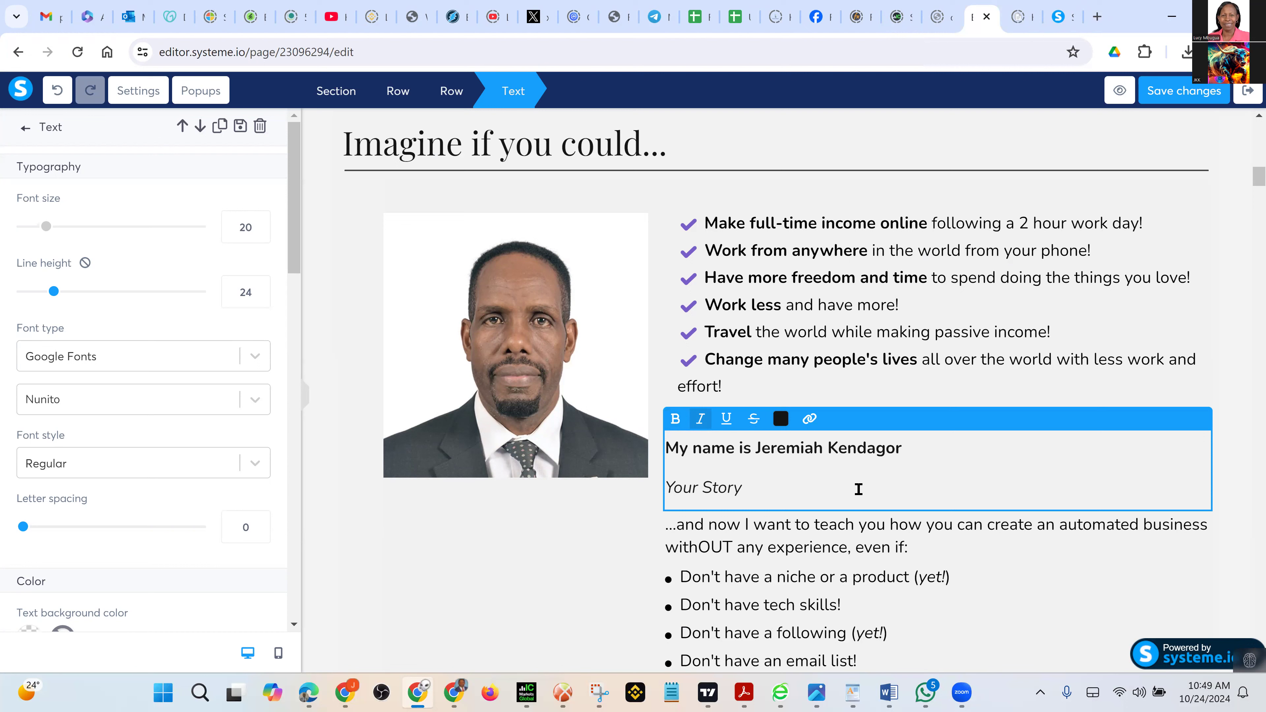
{"action": "key", "text": "BackSpace"}
{"action": "key", "text": "BackSpace"}
{"action": "key", "text": "BackSpace"}
{"action": "key", "text": "BackSpace"}
{"action": "key", "text": "BackSpace"}
{"action": "key", "text": "BackSpace"}
{"action": "key", "text": "BackSpace"}
{"action": "key", "text": "BackSpace"}
{"action": "key", "text": "BackSpace"}
{"action": "key", "text": "BackSpace"}
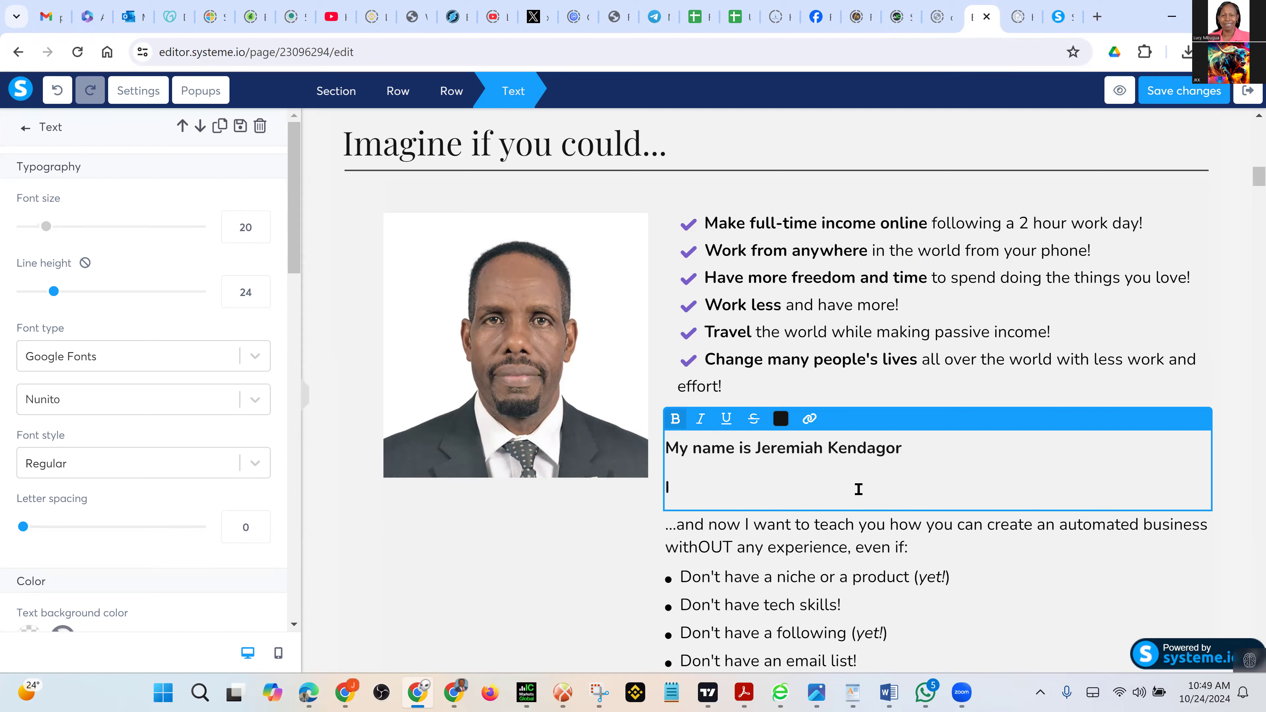
Type the second bio line 'I stated digital marketing in search of additional income and be able to'
{"action": "type", "text": "I stated digital "}
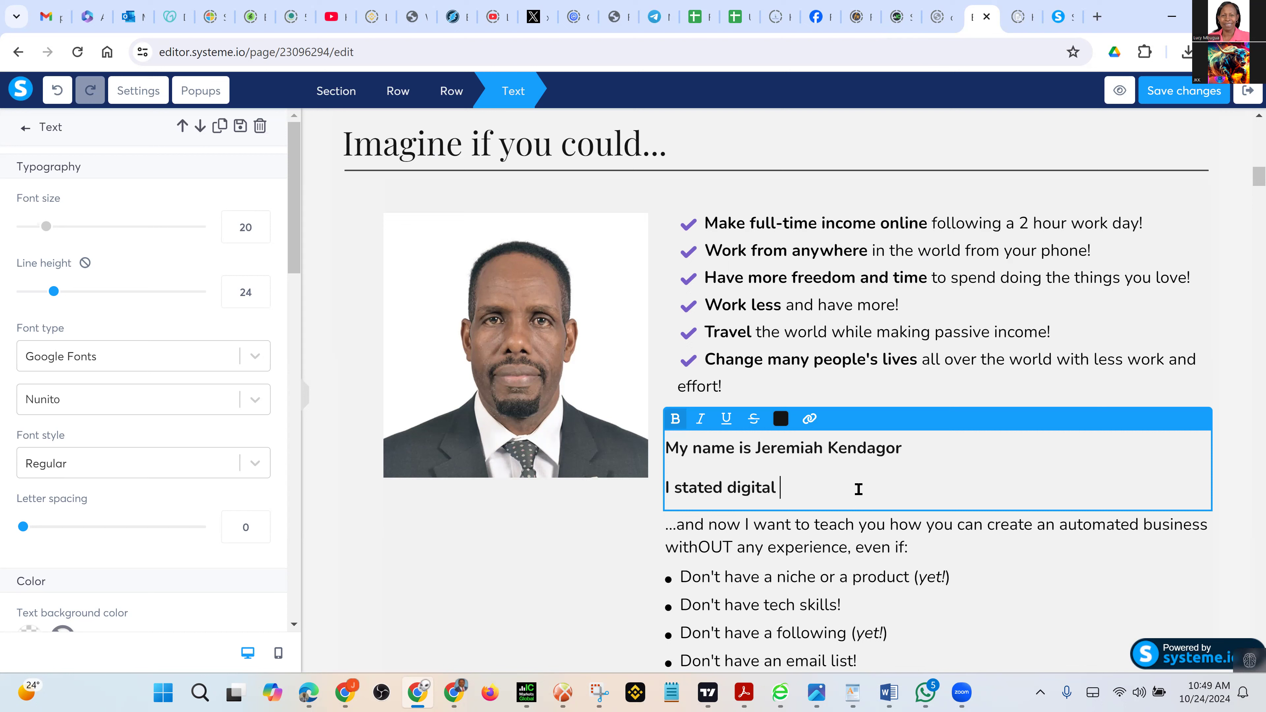
{"action": "type", "text": "marketing"}
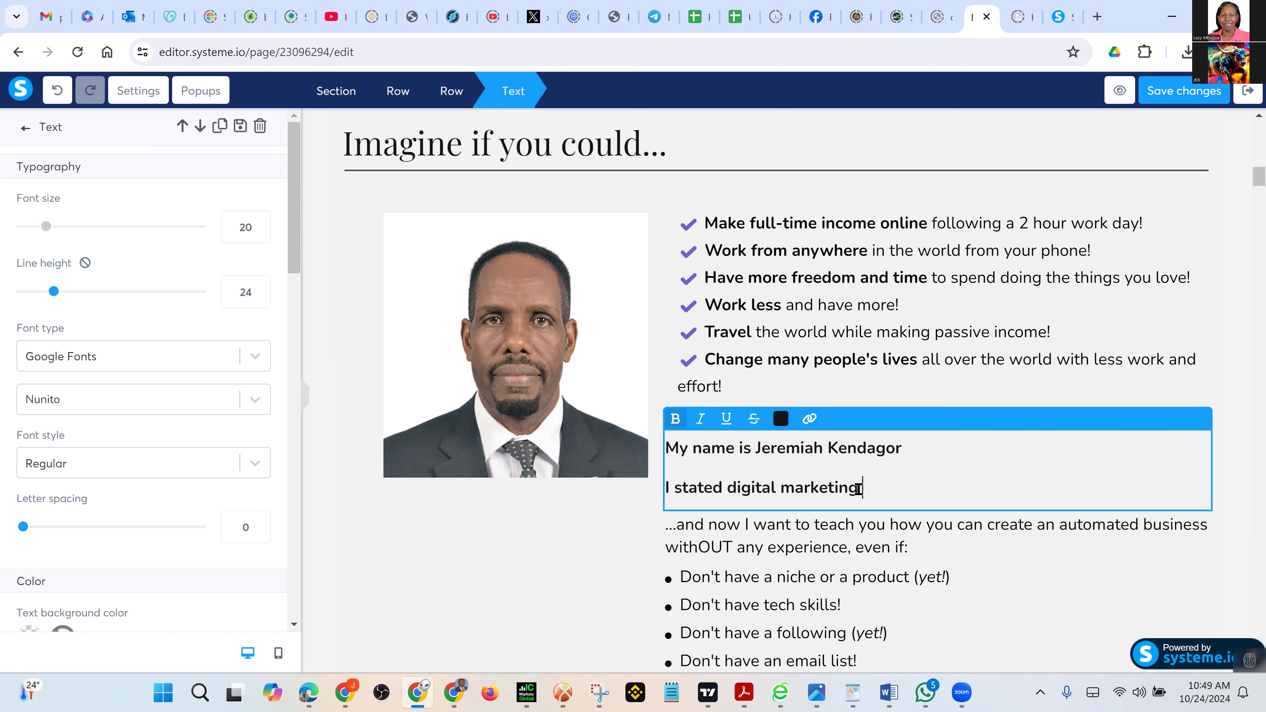
{"action": "type", "text": " in search of add"}
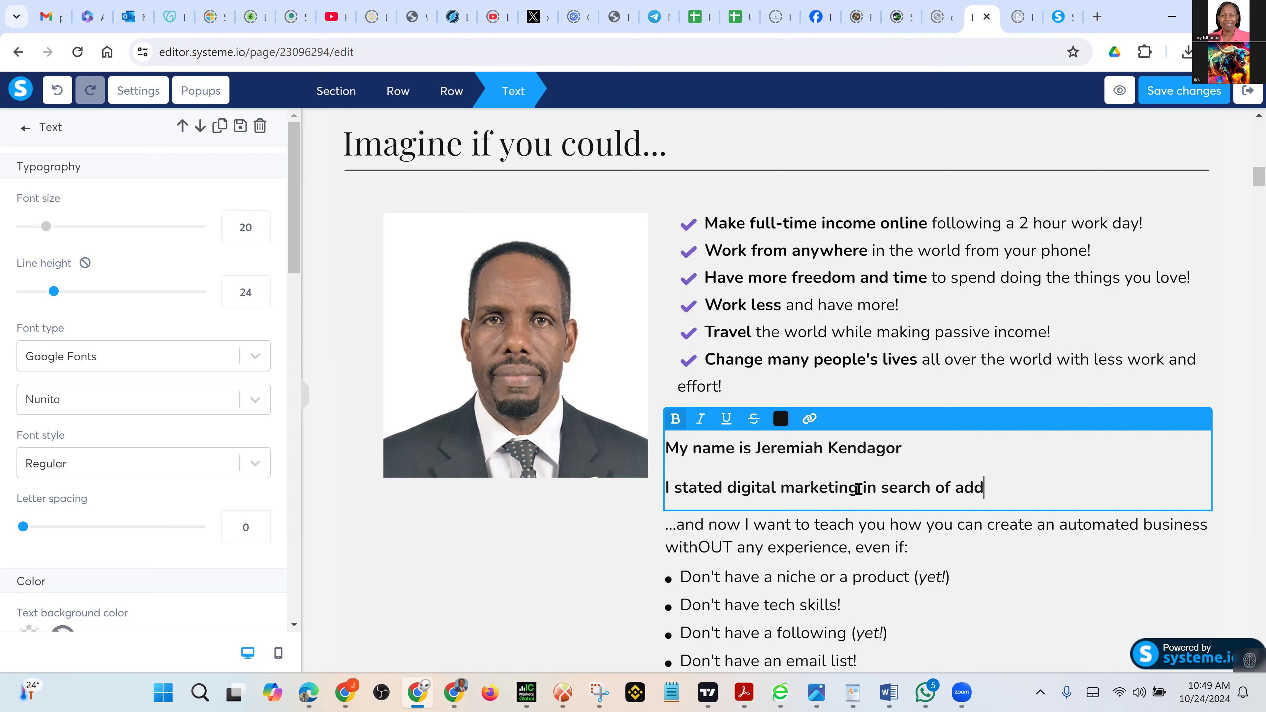
{"action": "key", "text": "BackSpace"}
{"action": "type", "text": "di"}
{"action": "type", "text": "tional incom"}
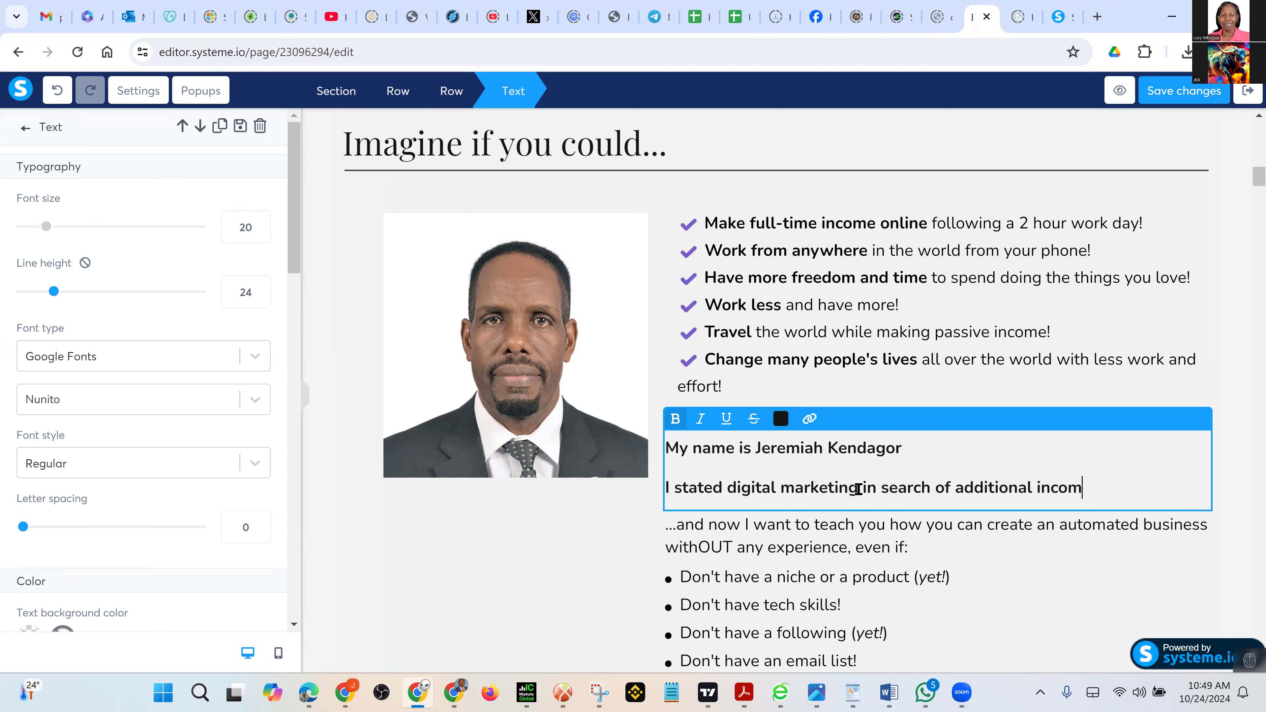
{"action": "type", "text": "e and"}
{"action": "key", "text": "BackSpace"}
{"action": "key", "text": "BackSpace"}
{"action": "key", "text": "BackSpace"}
{"action": "key", "text": "BackSpace"}
{"action": "type", "text": "and be able to "}
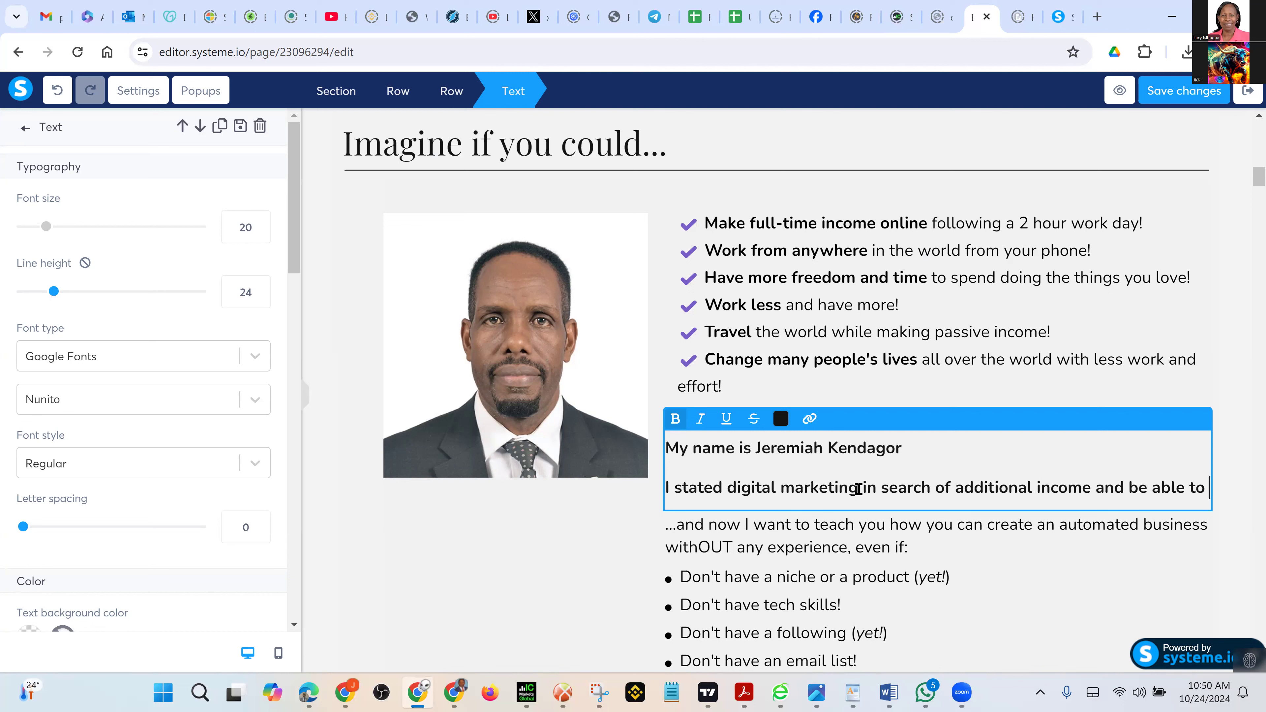
{"action": "type", "text": "fun"}
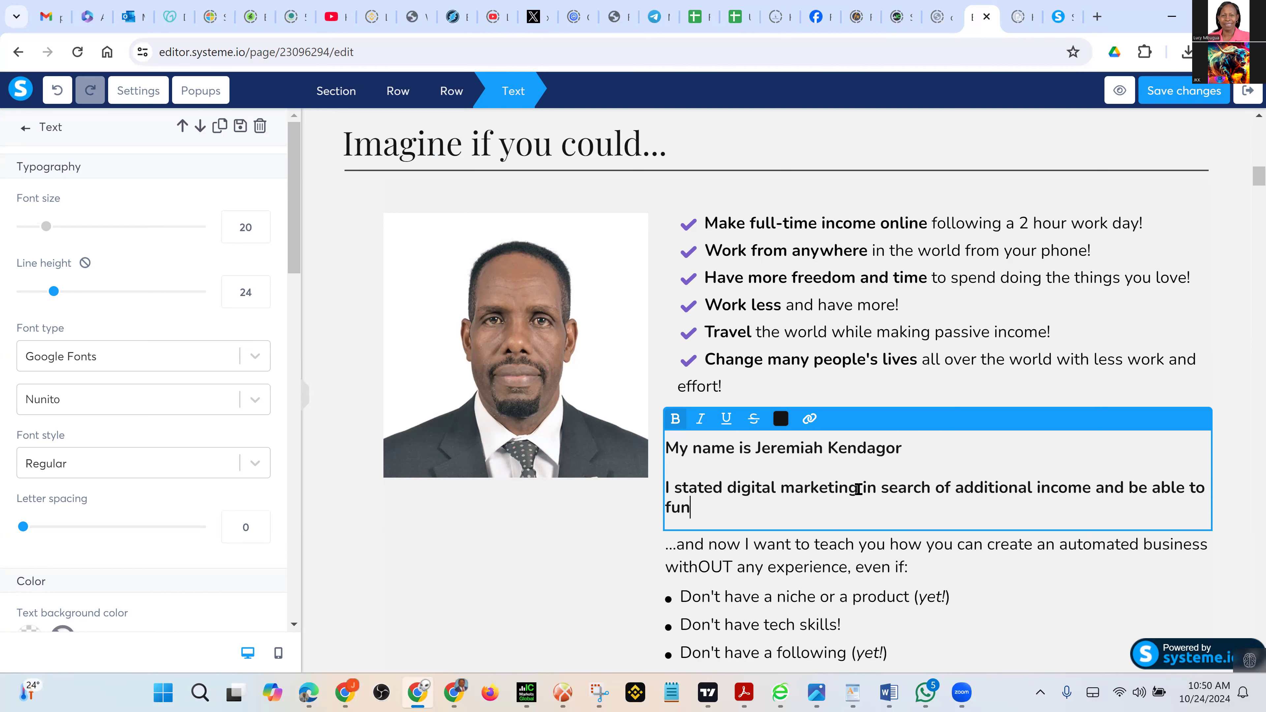
{"action": "type", "text": "d my "}
{"action": "type", "text": "o"}
End the bio sentence with 'generate enough capital to launch my retirement investment plans.'
{"action": "key", "text": "BackSpace"}
{"action": "key", "text": "BackSpace"}
{"action": "key", "text": "BackSpace"}
{"action": "key", "text": "BackSpace"}
{"action": "key", "text": "BackSpace"}
{"action": "key", "text": "BackSpace"}
{"action": "key", "text": "BackSpace"}
{"action": "key", "text": "BackSpace"}
{"action": "key", "text": "BackSpace"}
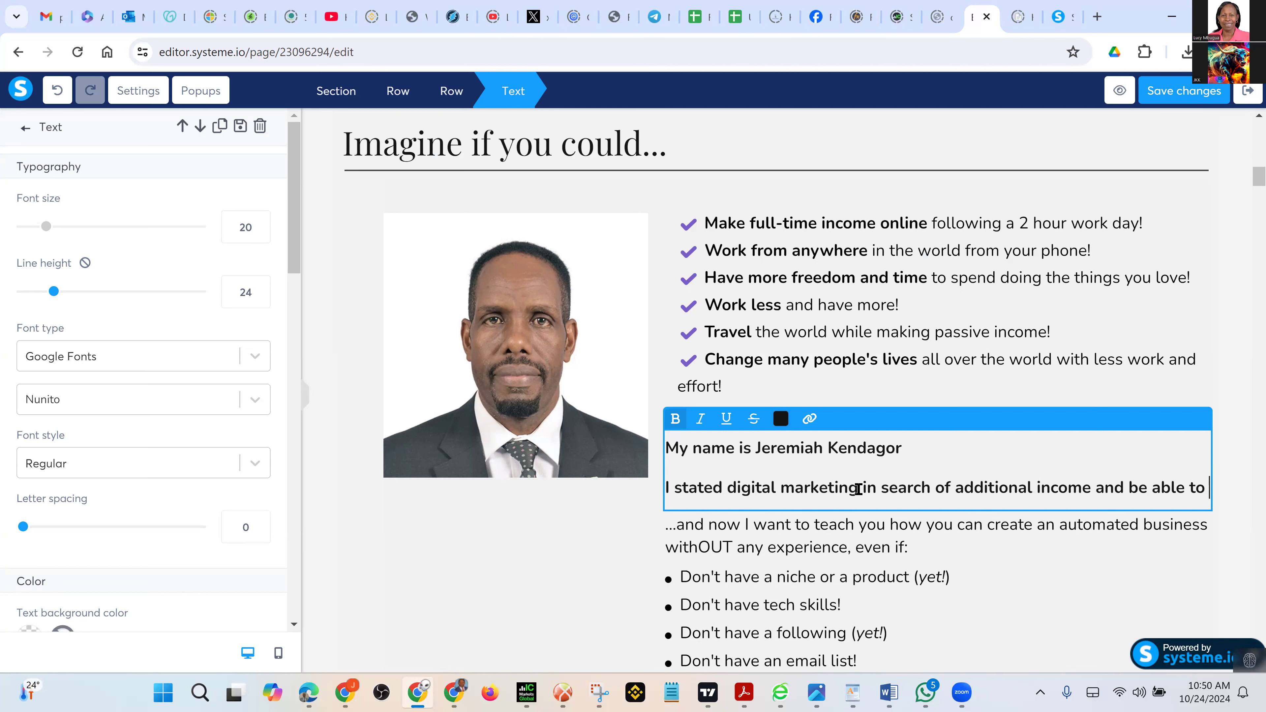
{"action": "type", "text": "gene"}
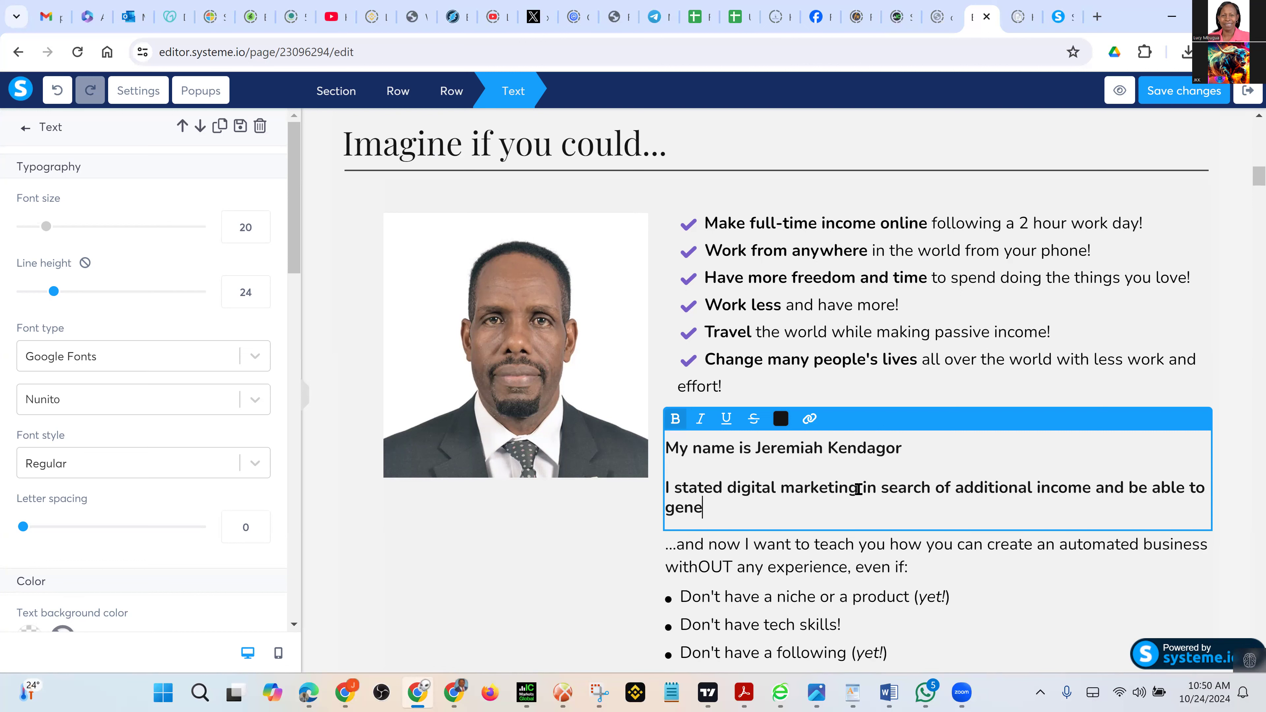
{"action": "type", "text": "rate enough capi"}
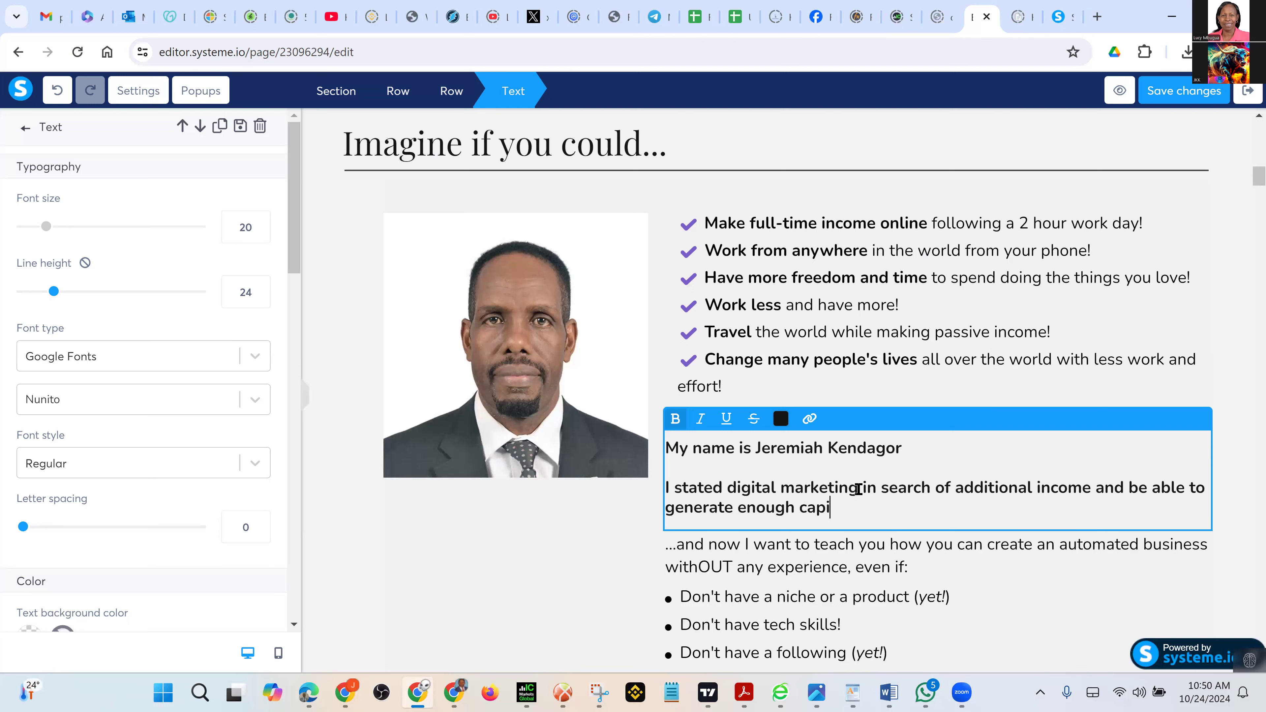
{"action": "type", "text": "tal to launch my"}
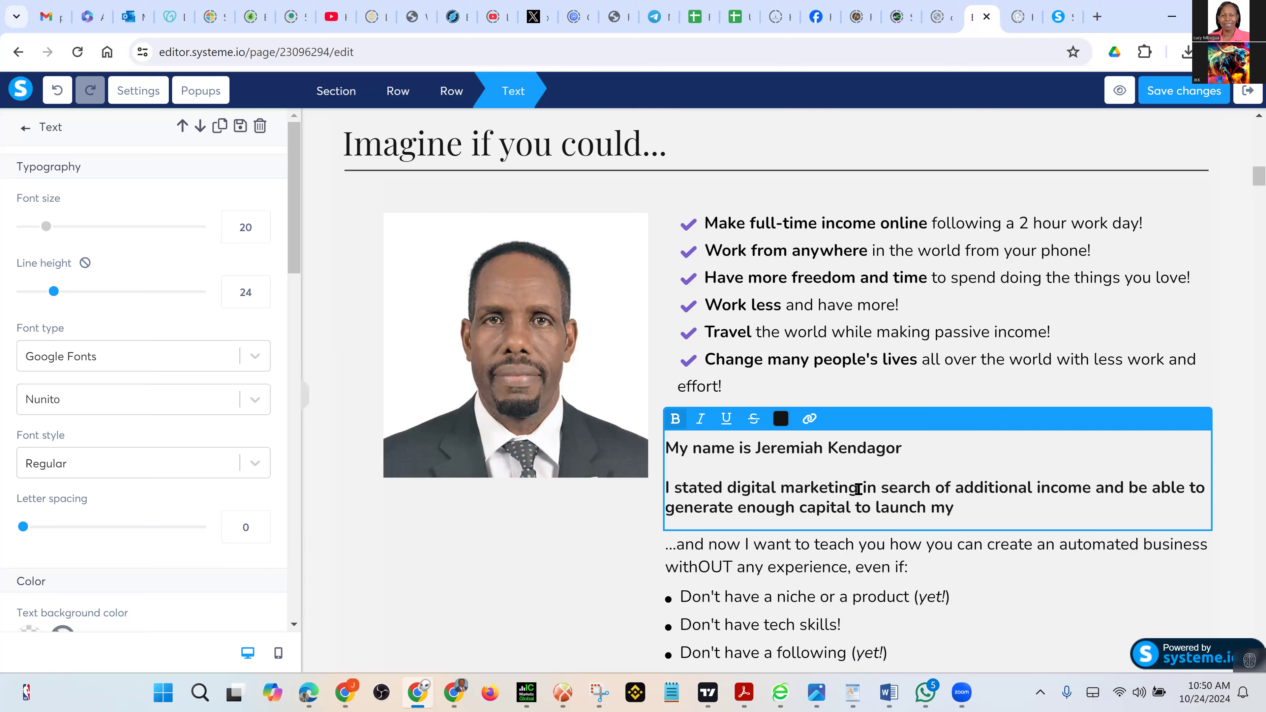
{"action": "type", "text": " retirement"}
{"action": "type", "text": "b"}
{"action": "key", "text": "BackSpace"}
{"action": "type", "text": "inves"}
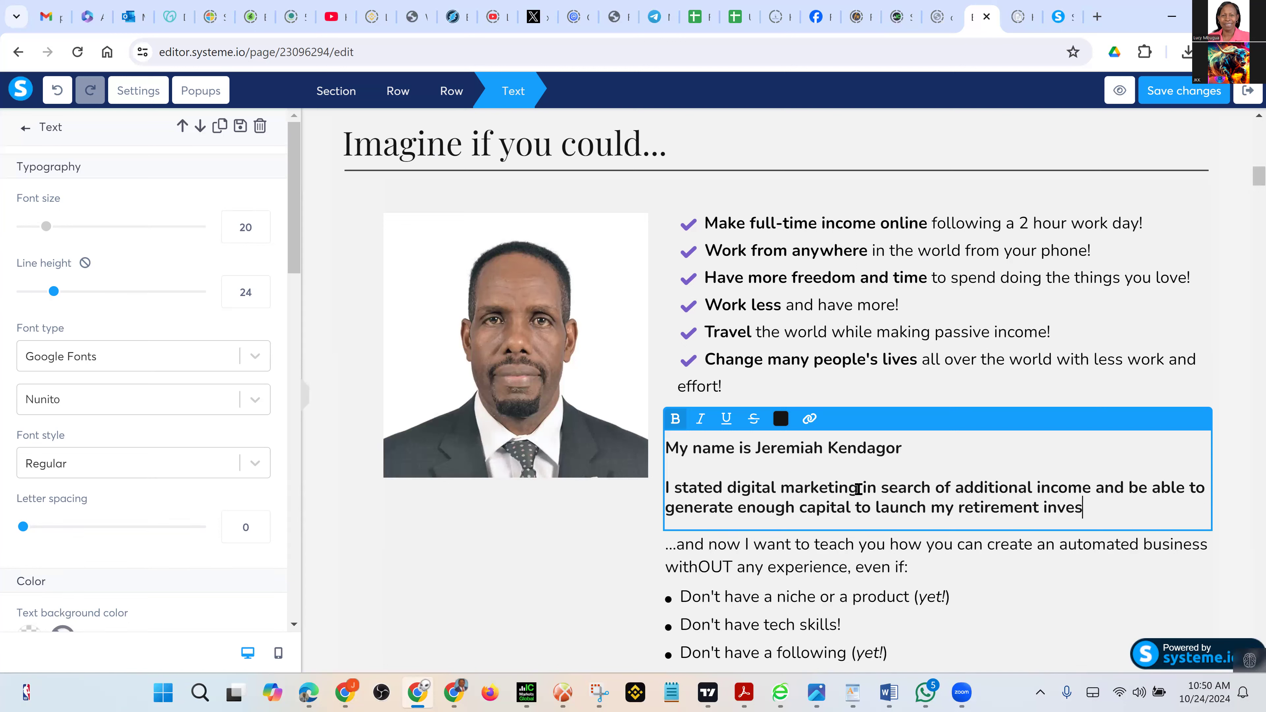
{"action": "type", "text": "tment plans1"}
{"action": "key", "text": "BackSpace"}
{"action": "type", "text": "!"}
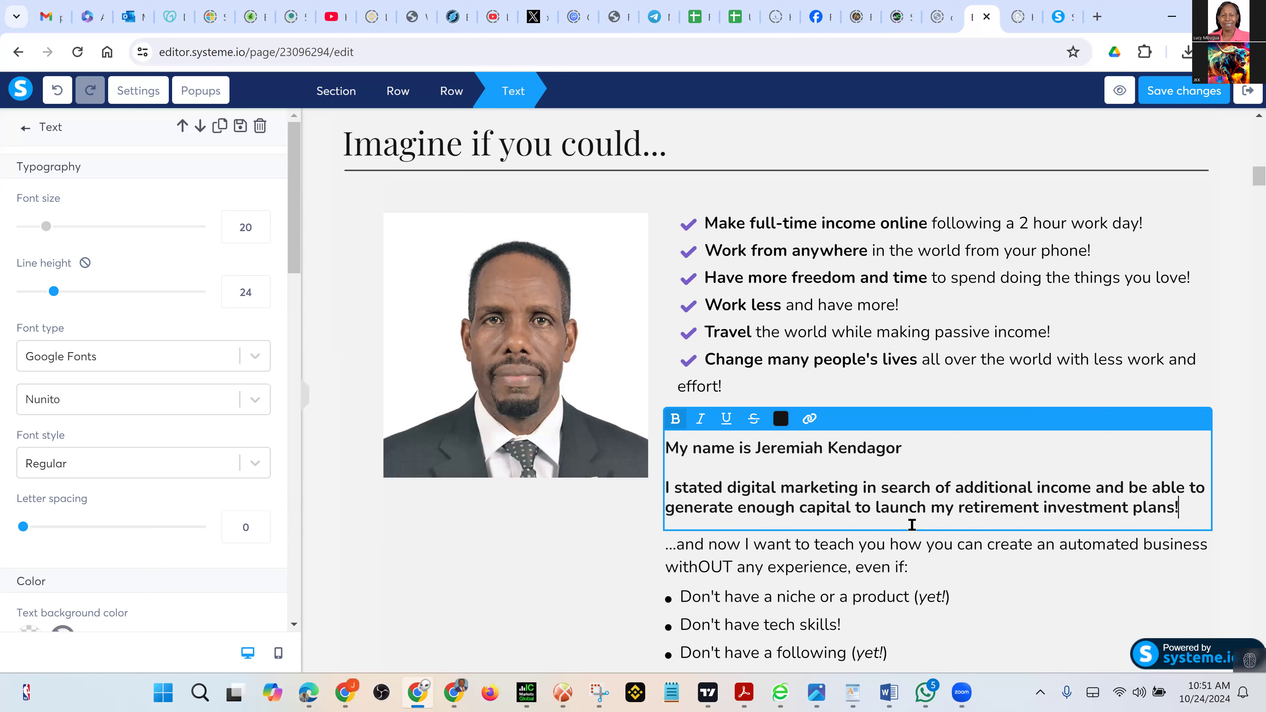
{"action": "key", "text": "BackSpace"}
{"action": "type", "text": "."}
Save the sales page edits and return to the Launch Pad Sales Funnel dashboard
{"action": "left_click", "coordinate": [1182, 92]}
{"action": "left_click", "coordinate": [1166, 91]}
{"action": "left_click", "coordinate": [472, 525]}
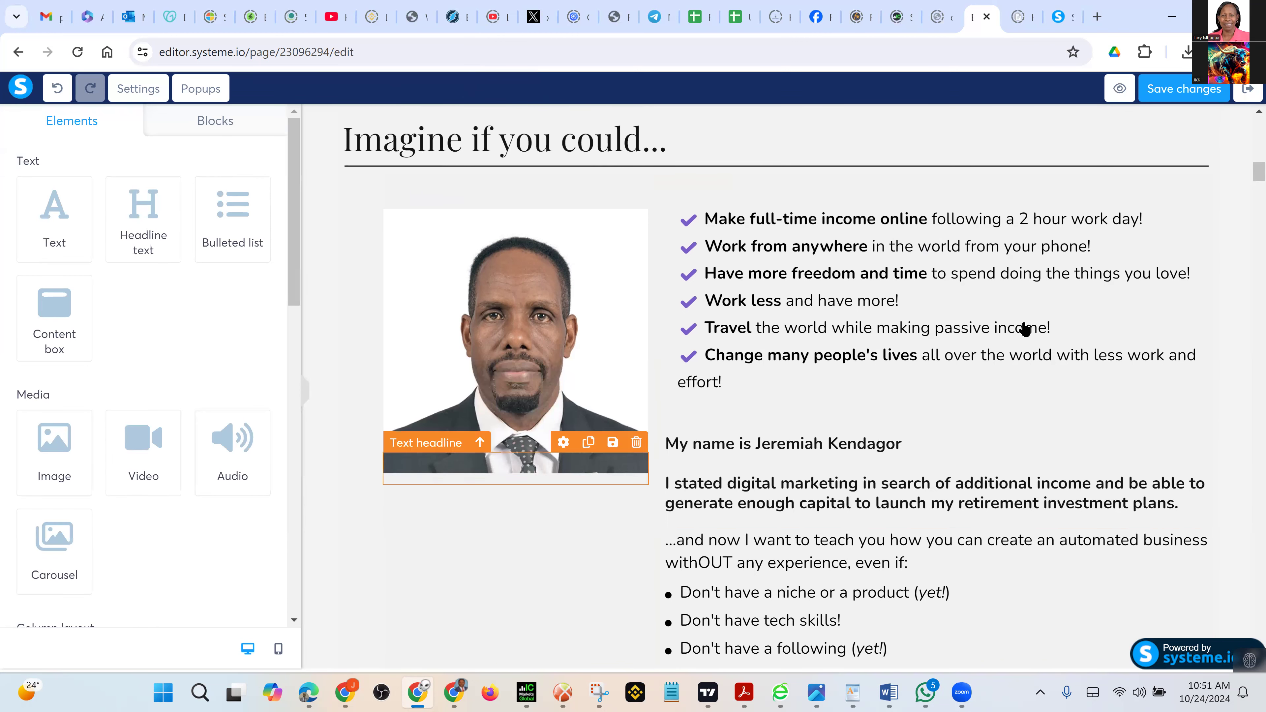
{"action": "left_click", "coordinate": [1246, 92]}
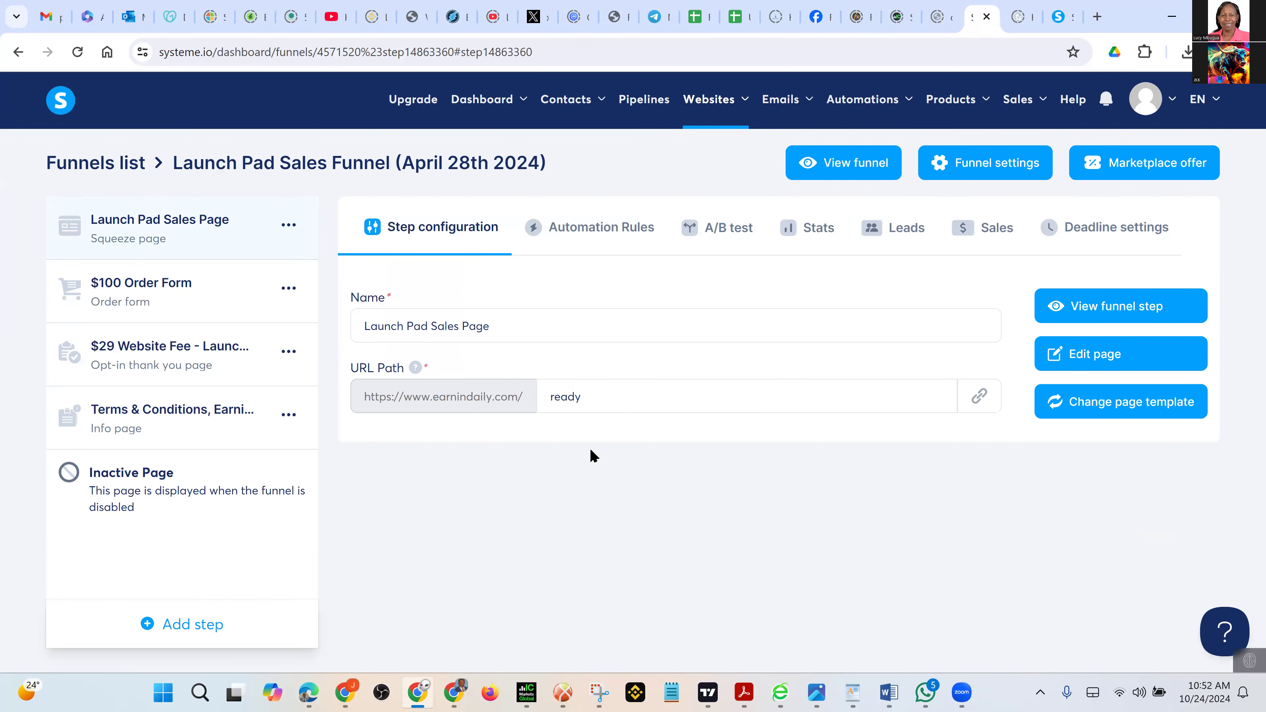
Copy the $100 Order Form's page URL, then open Launch Pad Sales Page in the editor
{"action": "left_click", "coordinate": [150, 315]}
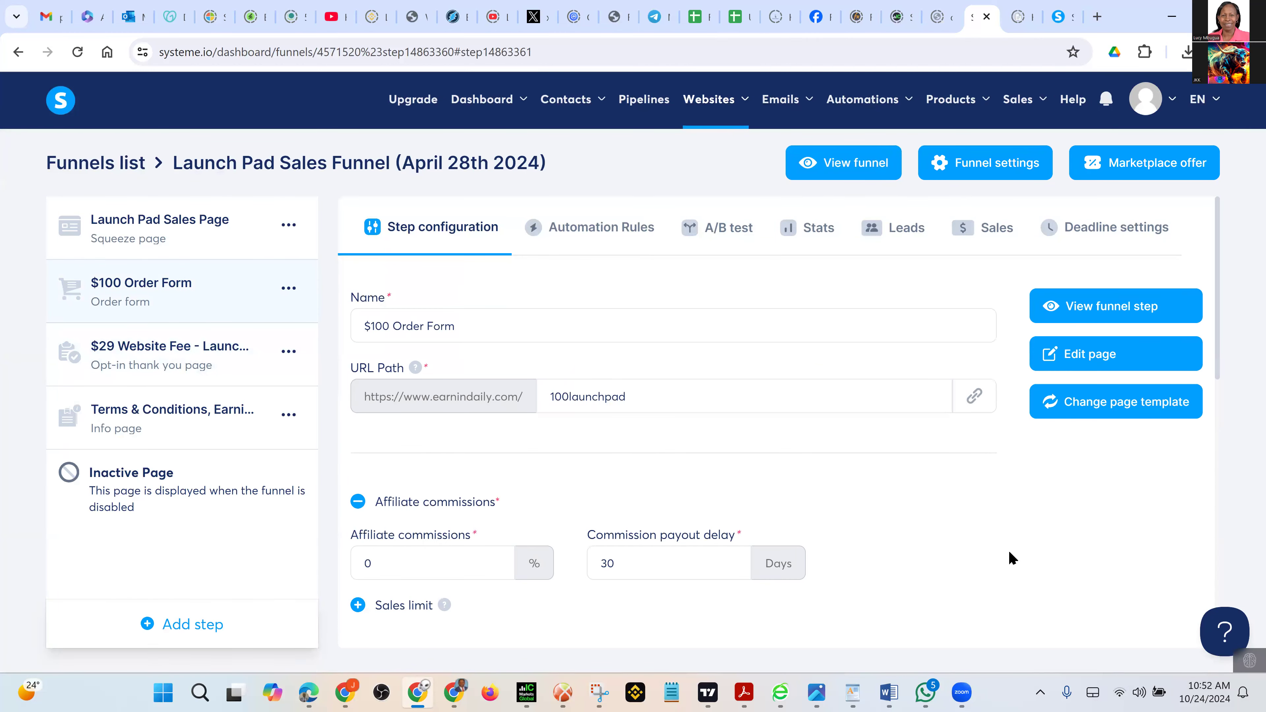
{"action": "left_click", "coordinate": [973, 397]}
{"action": "left_click", "coordinate": [162, 231]}
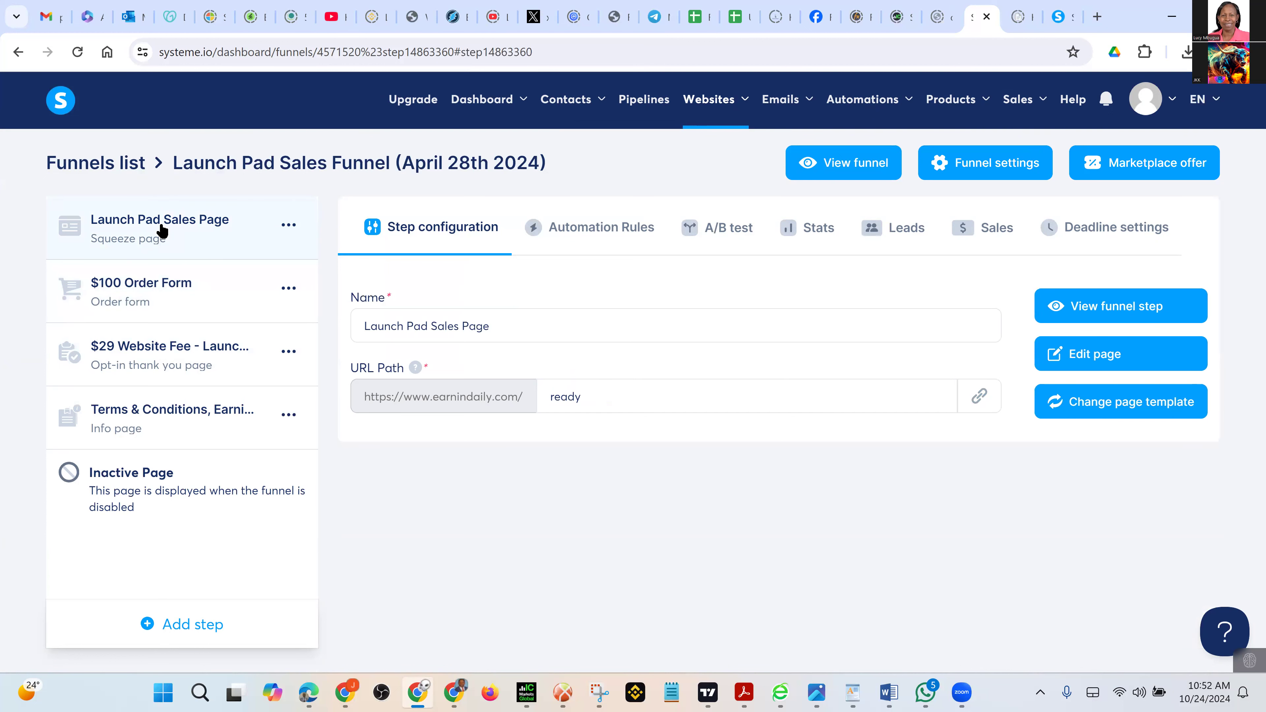
{"action": "left_click", "coordinate": [1094, 359]}
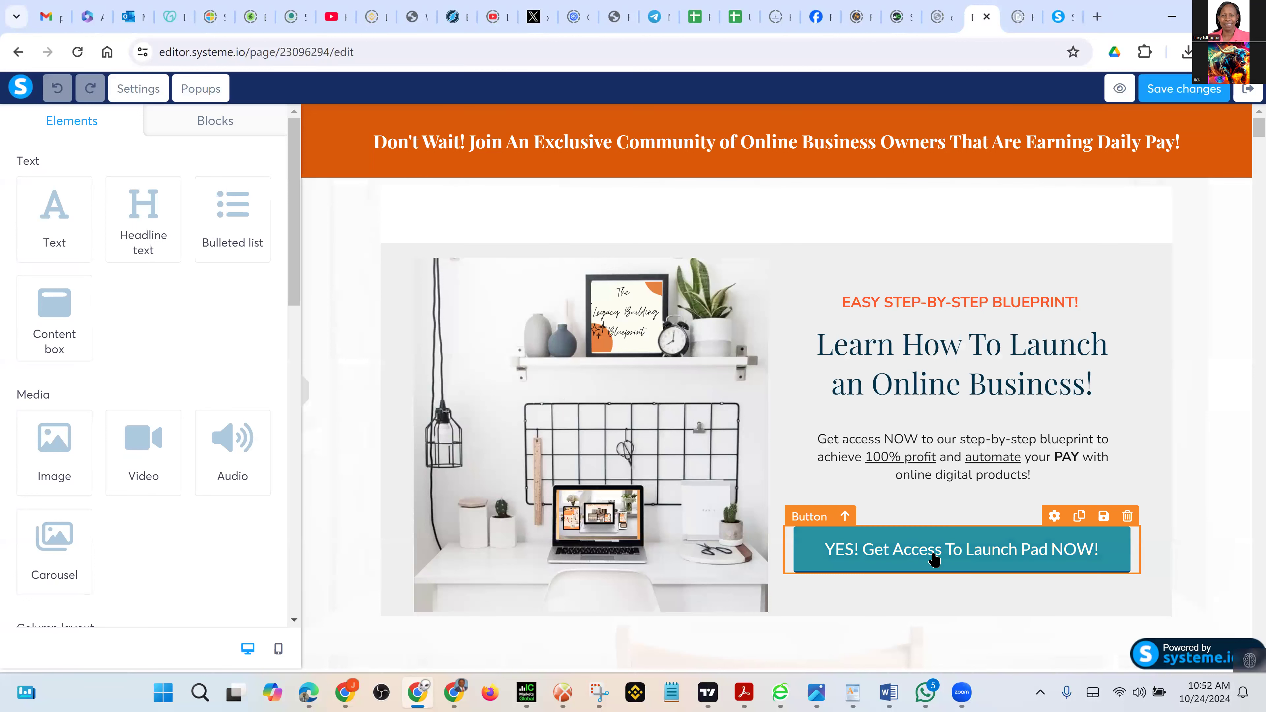
{"action": "left_click", "coordinate": [978, 558]}
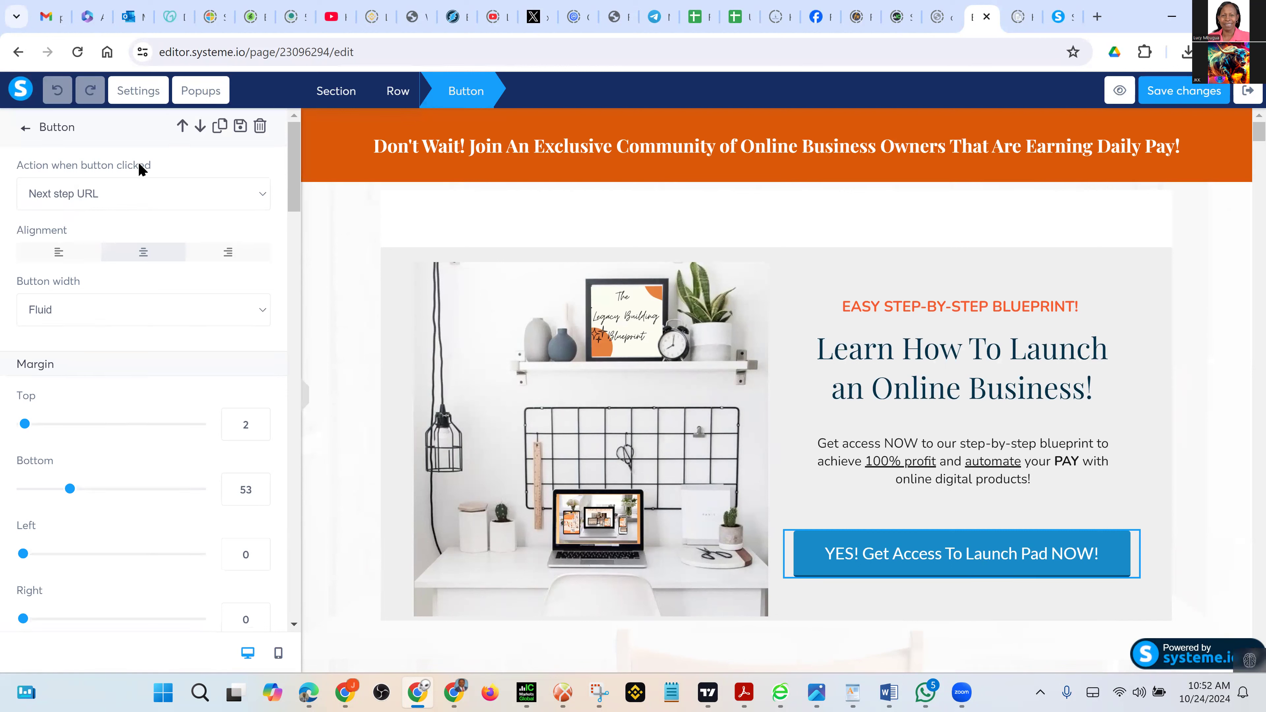
{"action": "left_click", "coordinate": [123, 205]}
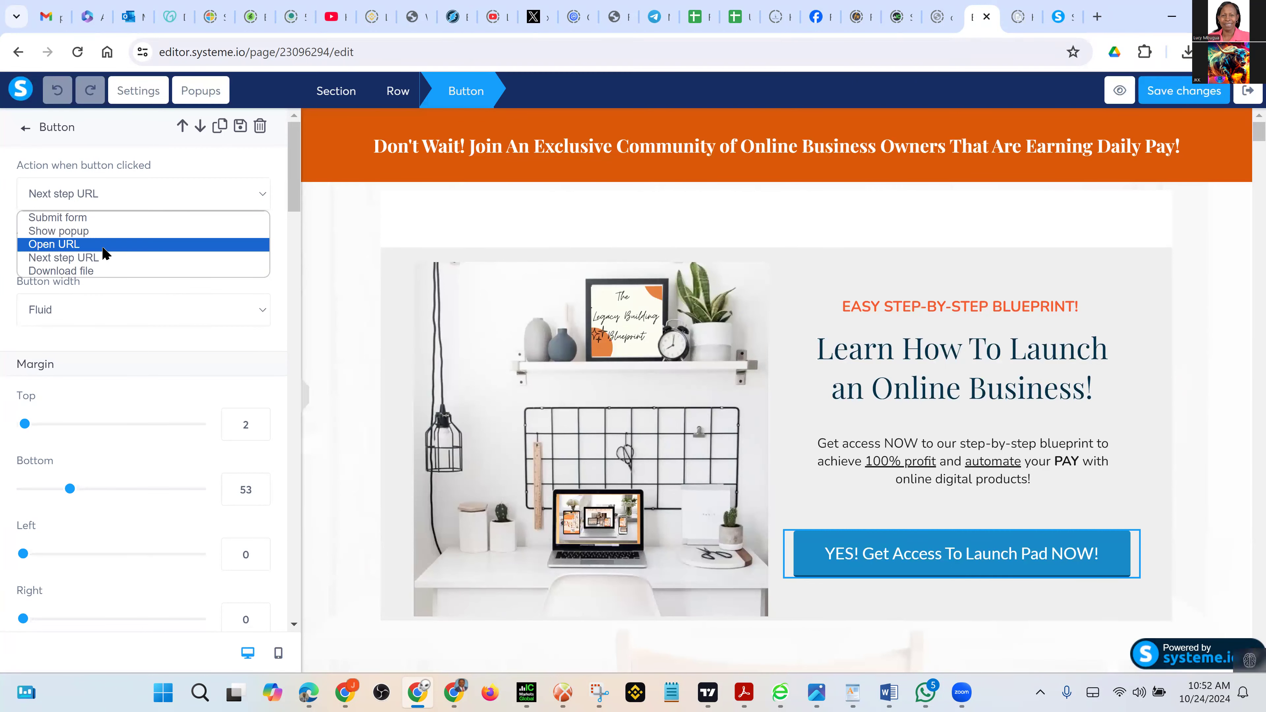
{"action": "key", "text": "Escape"}
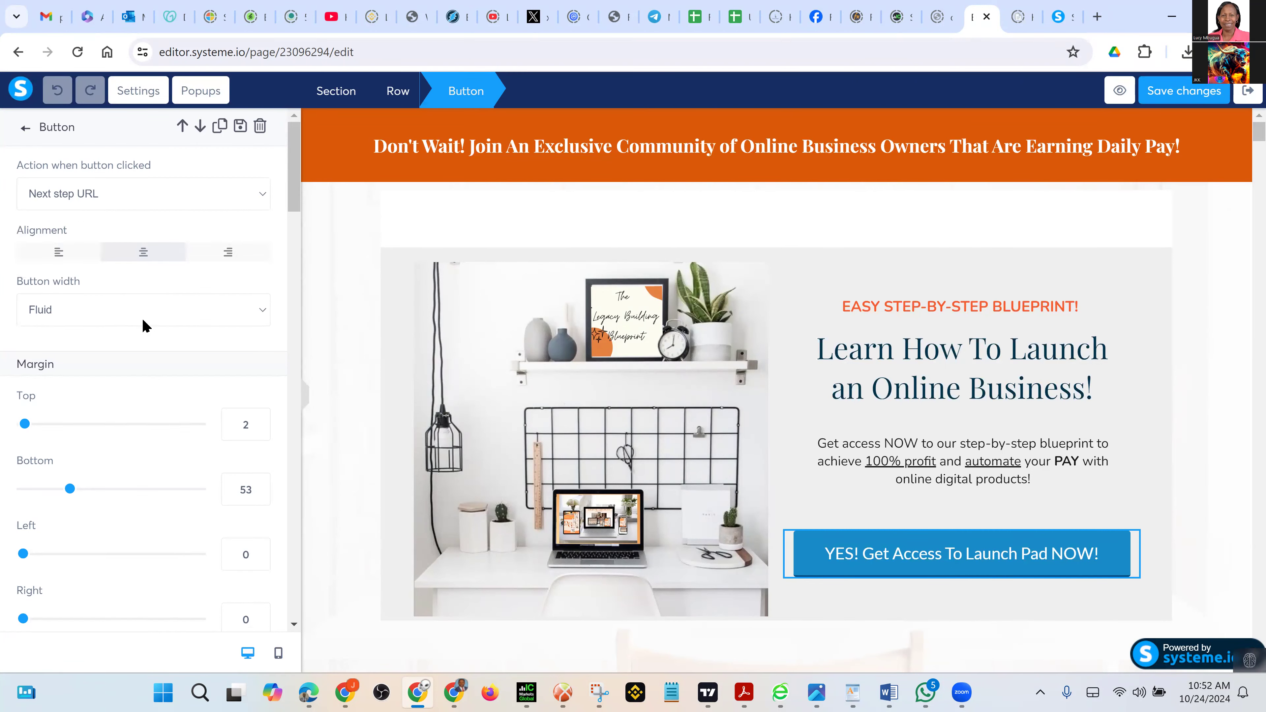
{"action": "left_click", "coordinate": [80, 257]}
{"action": "key", "text": "ctrl+v"}
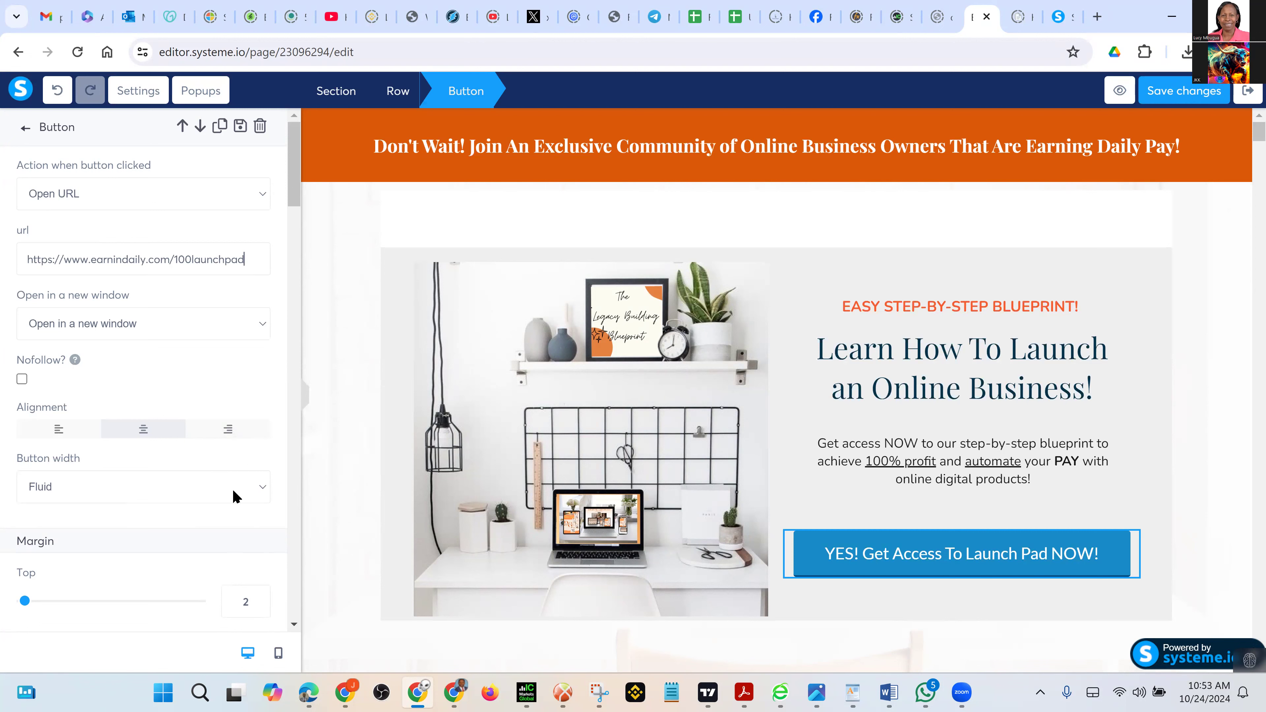
{"action": "scroll", "coordinate": [232, 492], "scroll_direction": "down", "scroll_amount": 4}
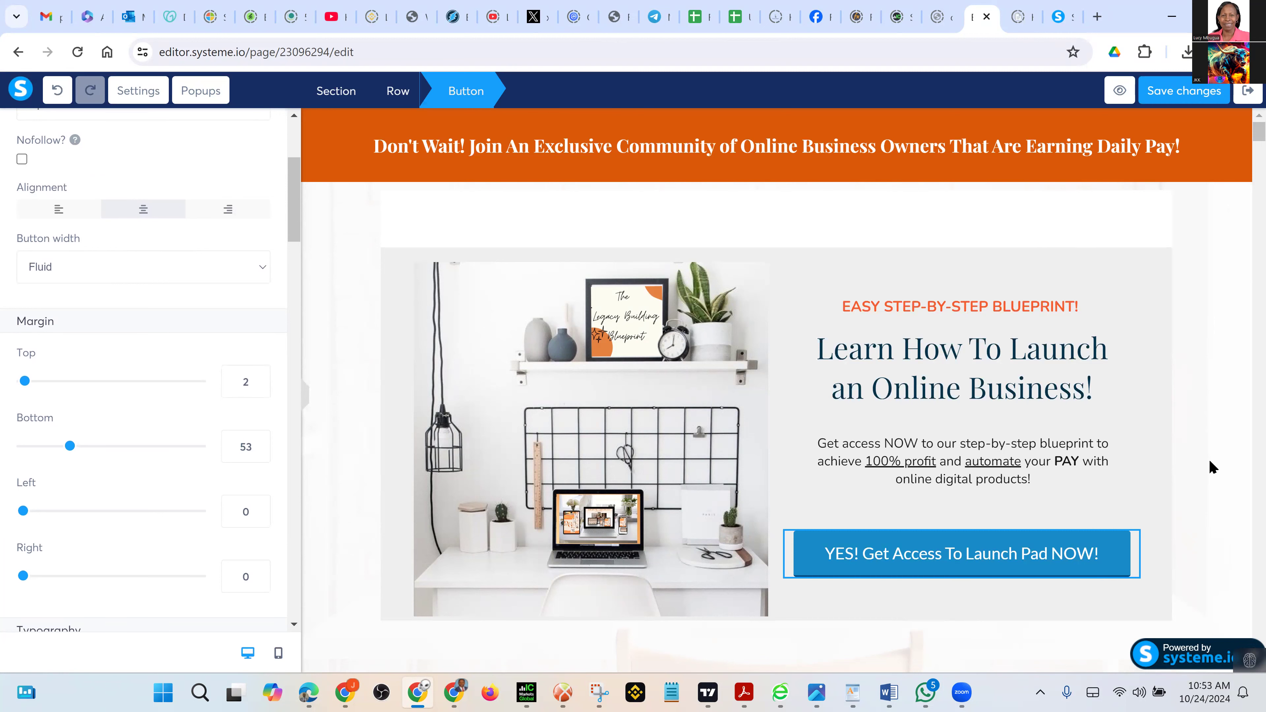
{"action": "left_click", "coordinate": [383, 463]}
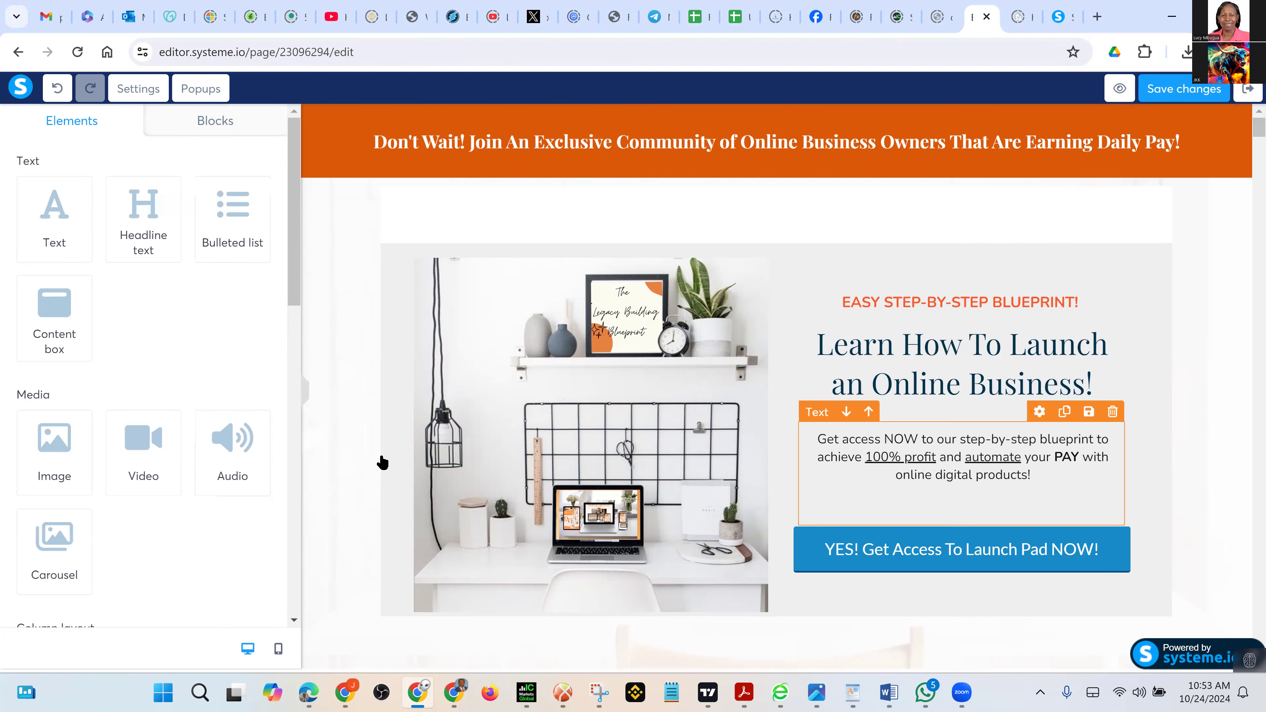
{"action": "scroll", "coordinate": [1016, 525], "scroll_direction": "down", "scroll_amount": 5}
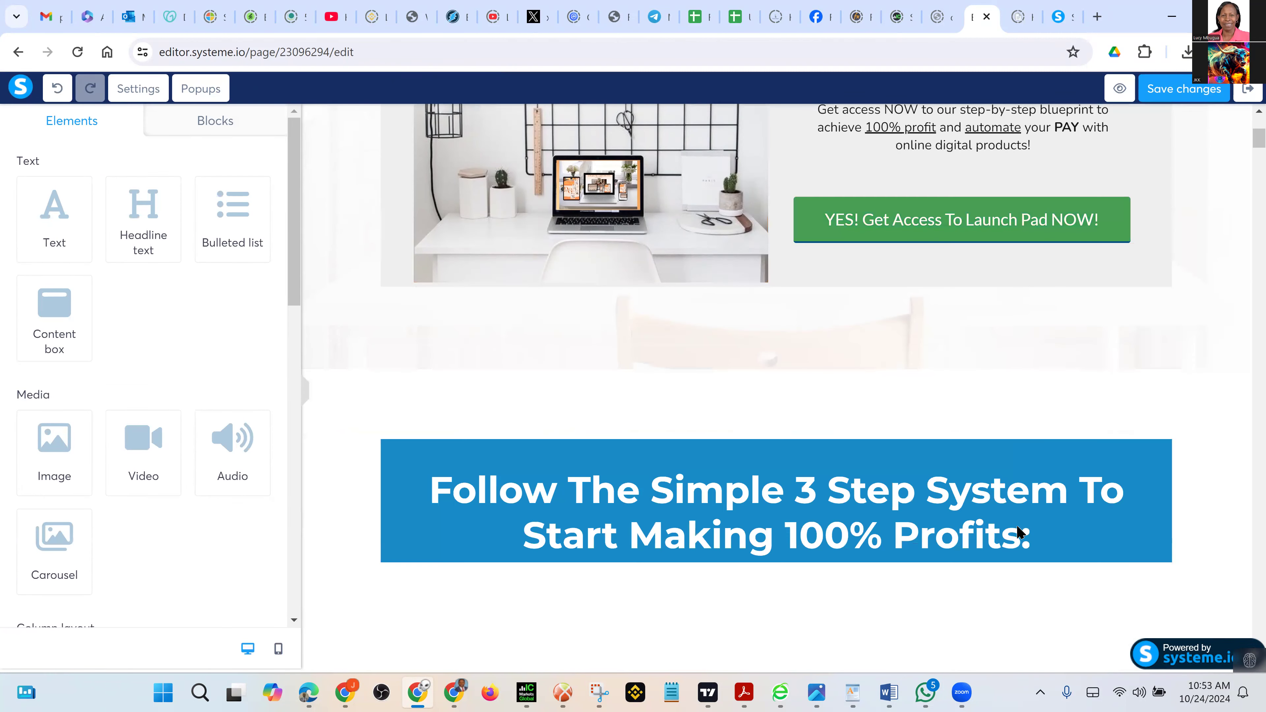
{"action": "scroll", "coordinate": [986, 536], "scroll_direction": "down", "scroll_amount": 5}
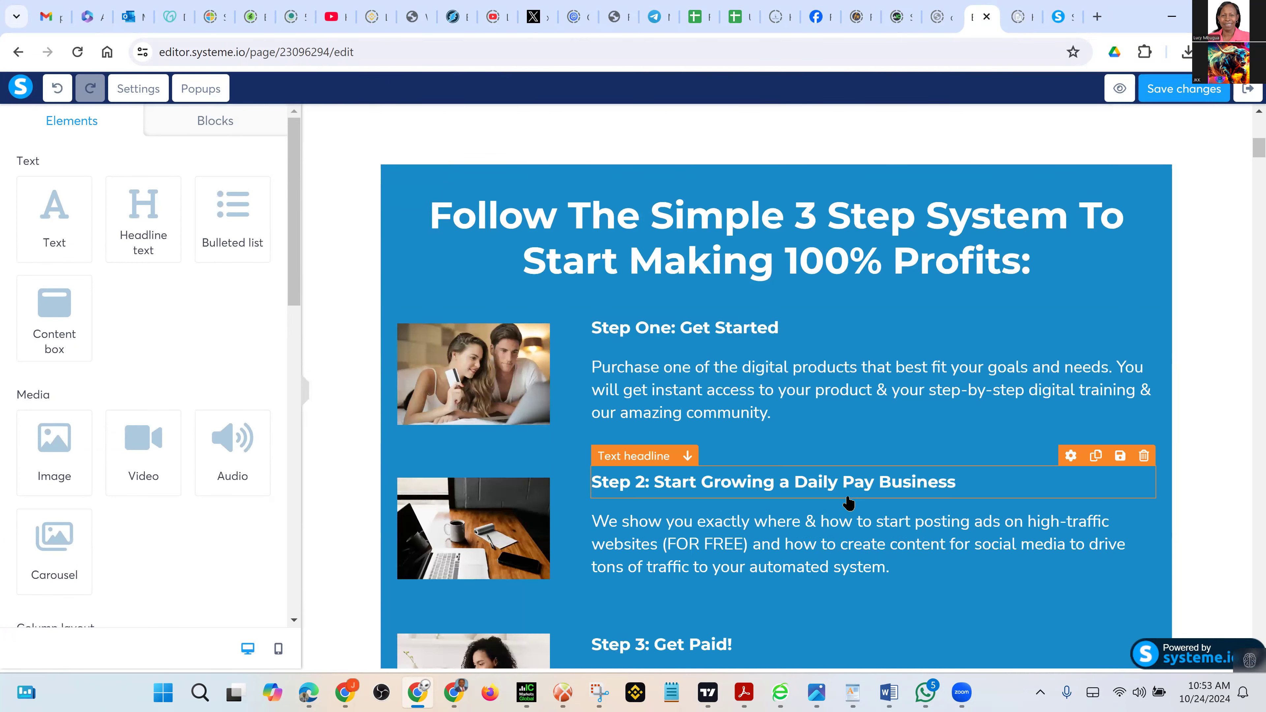
{"action": "scroll", "coordinate": [847, 416], "scroll_direction": "down", "scroll_amount": 4}
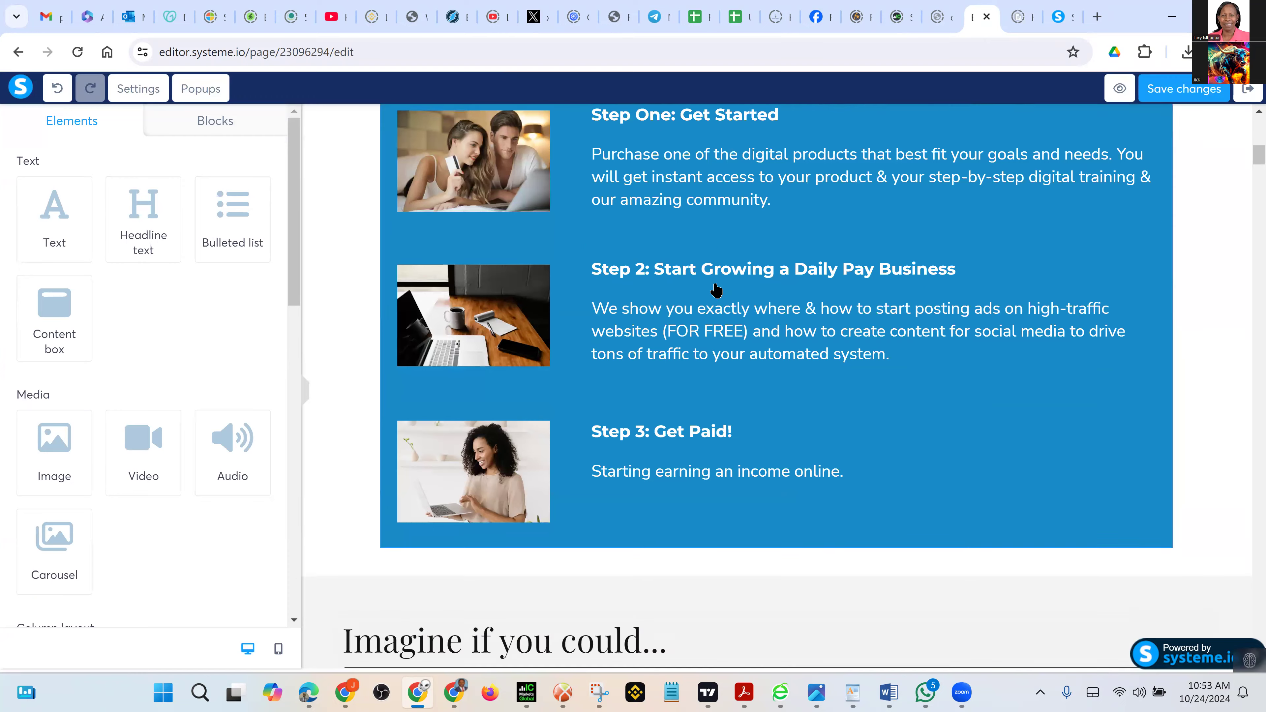
{"action": "scroll", "coordinate": [715, 289], "scroll_direction": "down", "scroll_amount": 10}
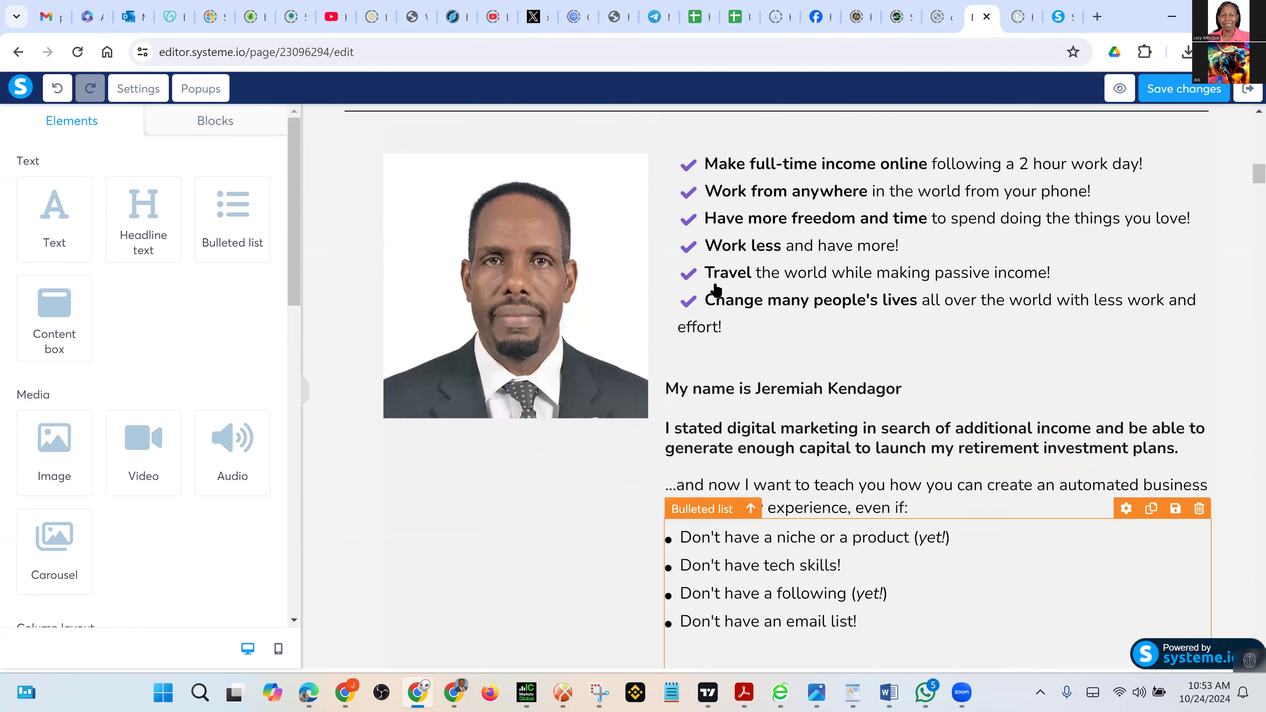
{"action": "scroll", "coordinate": [716, 289], "scroll_direction": "down", "scroll_amount": 1}
{"action": "scroll", "coordinate": [716, 289], "scroll_direction": "down", "scroll_amount": 6}
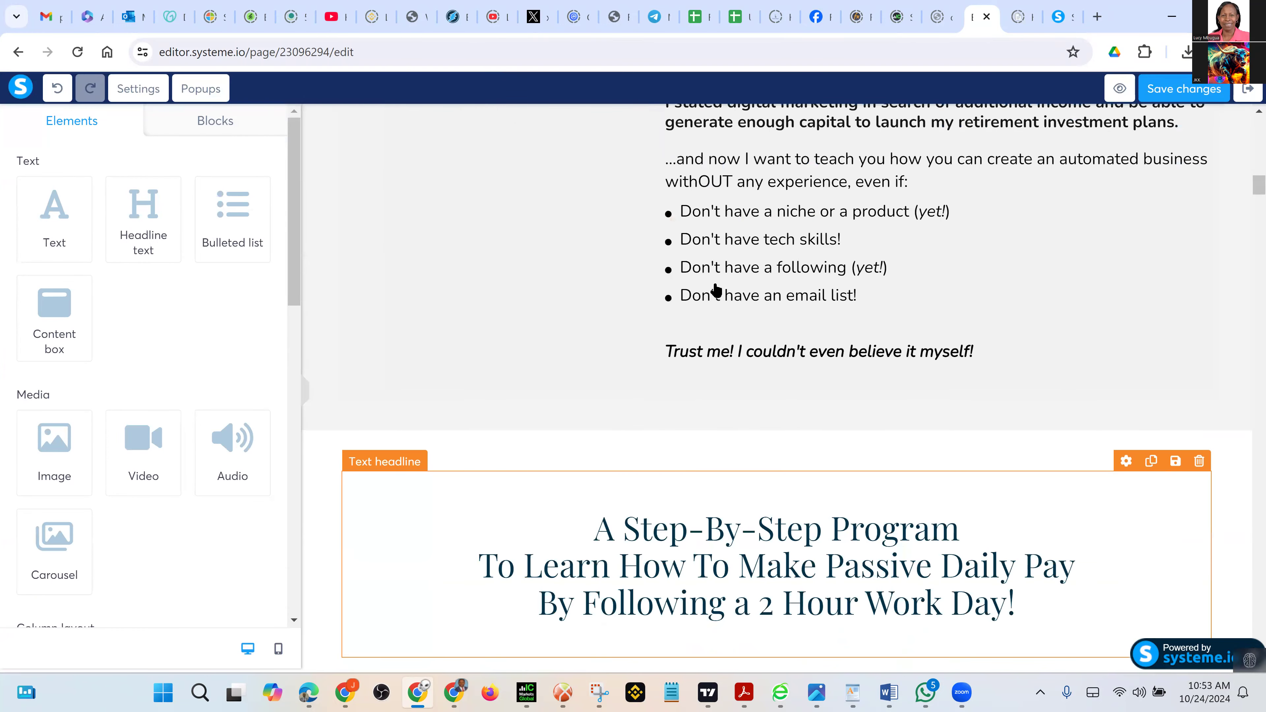
{"action": "scroll", "coordinate": [716, 289], "scroll_direction": "down", "scroll_amount": 20}
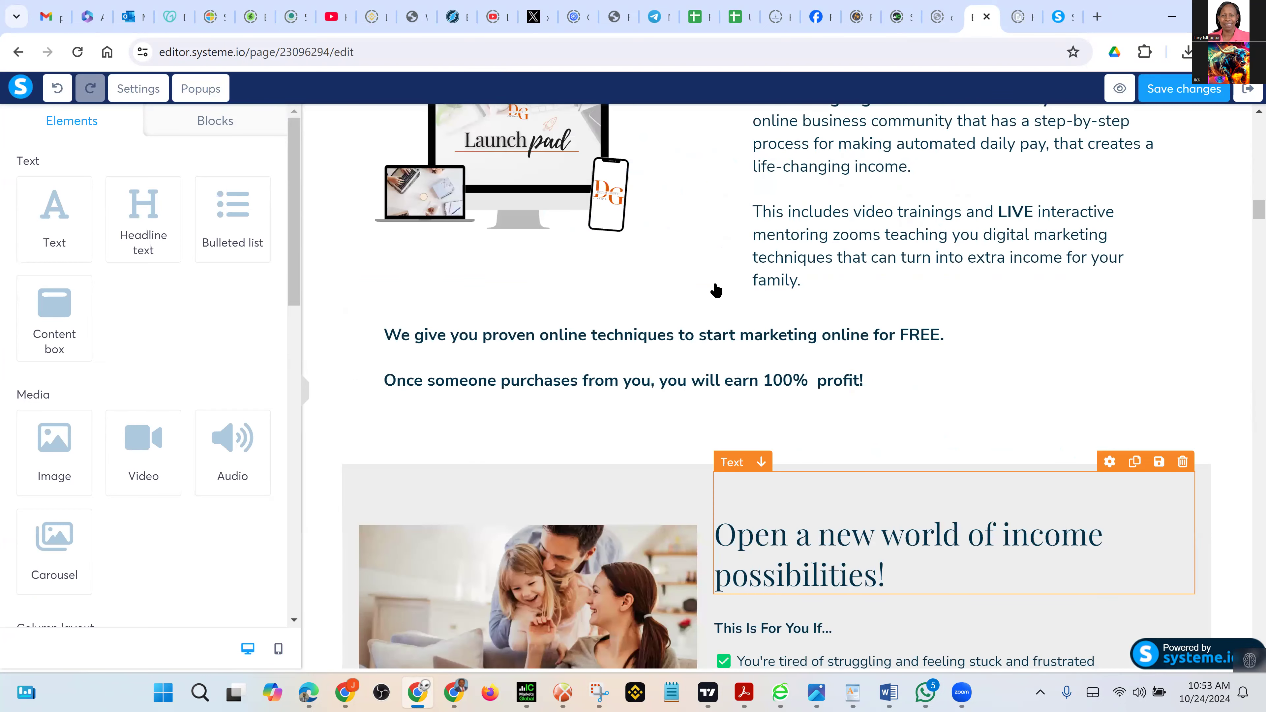
{"action": "scroll", "coordinate": [716, 289], "scroll_direction": "down", "scroll_amount": 20}
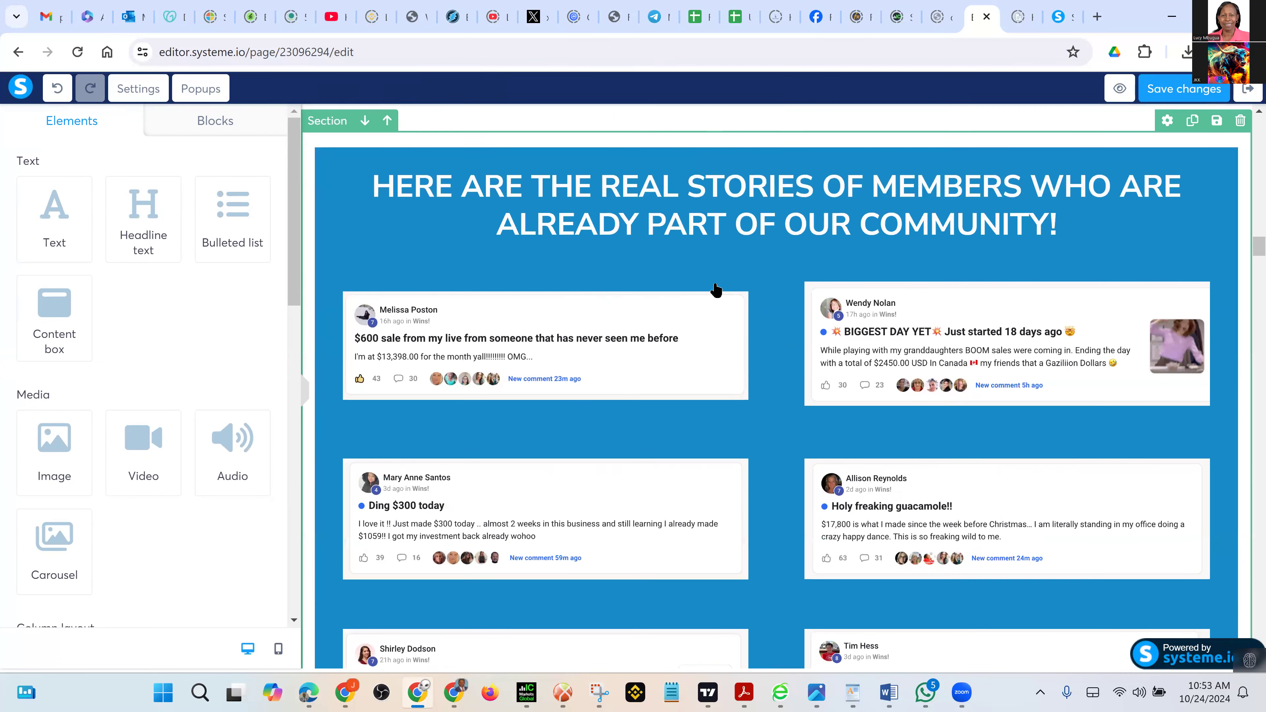
{"action": "scroll", "coordinate": [716, 289], "scroll_direction": "down", "scroll_amount": 13}
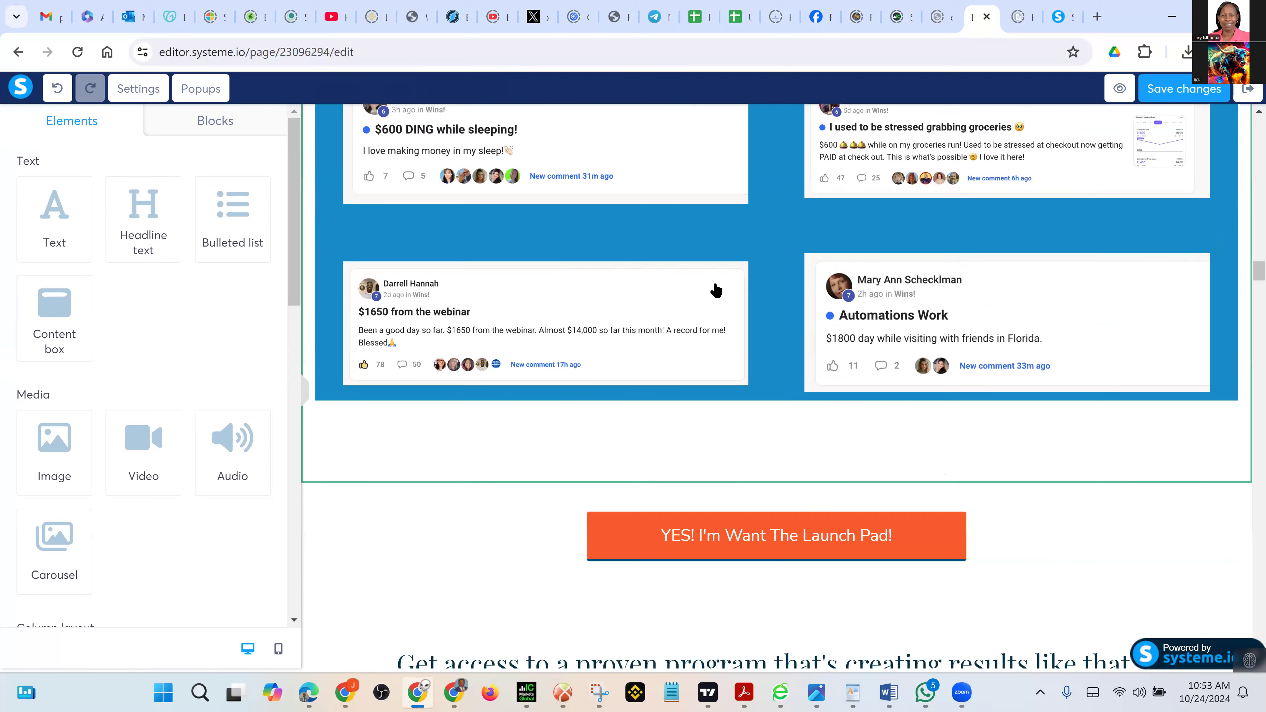
{"action": "scroll", "coordinate": [704, 463], "scroll_direction": "up", "scroll_amount": 1}
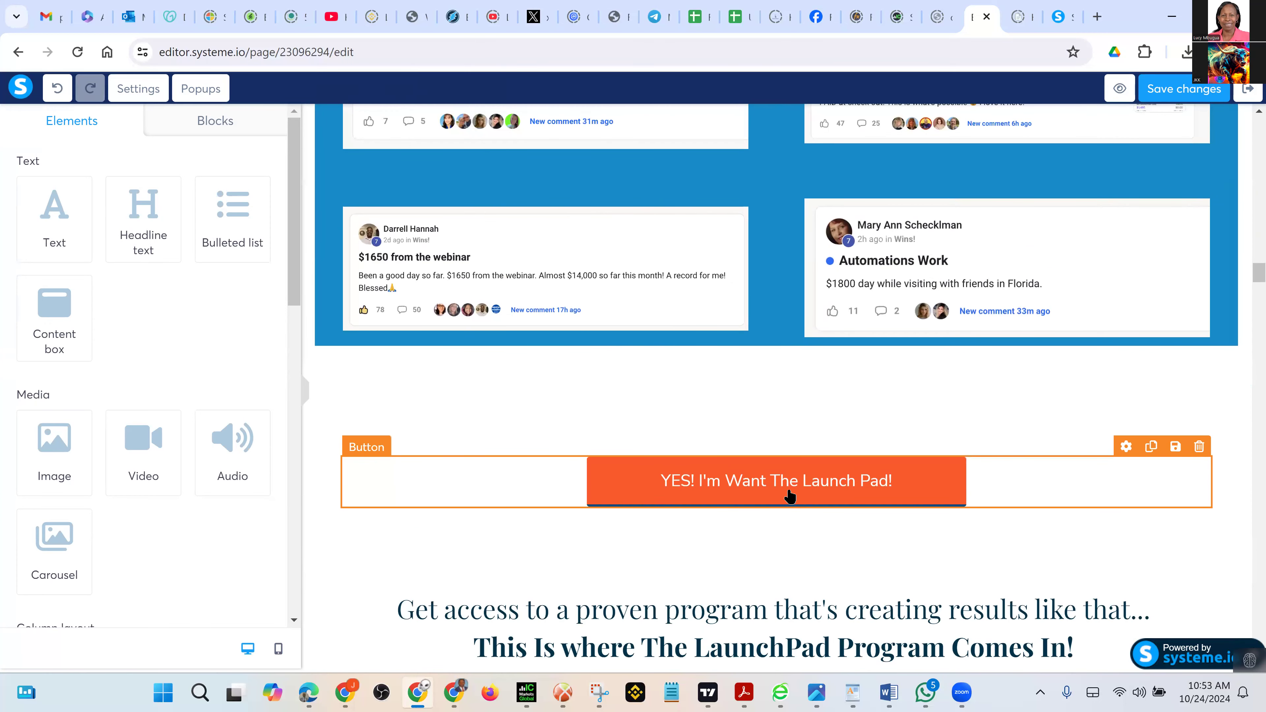
{"action": "left_click_drag", "start_coordinate": [816, 494], "coordinate": [822, 496]}
{"action": "left_click", "coordinate": [837, 495]}
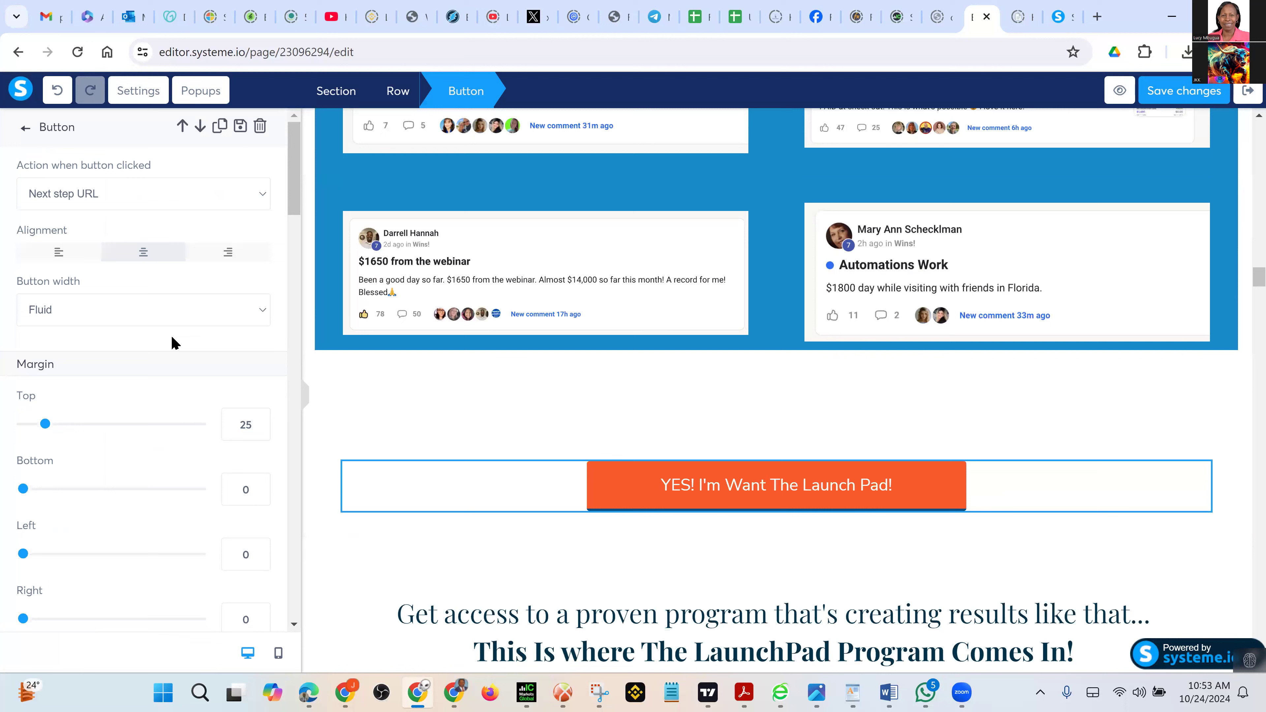
{"action": "left_click", "coordinate": [224, 198]}
{"action": "left_click", "coordinate": [158, 246]}
{"action": "left_click", "coordinate": [86, 261]}
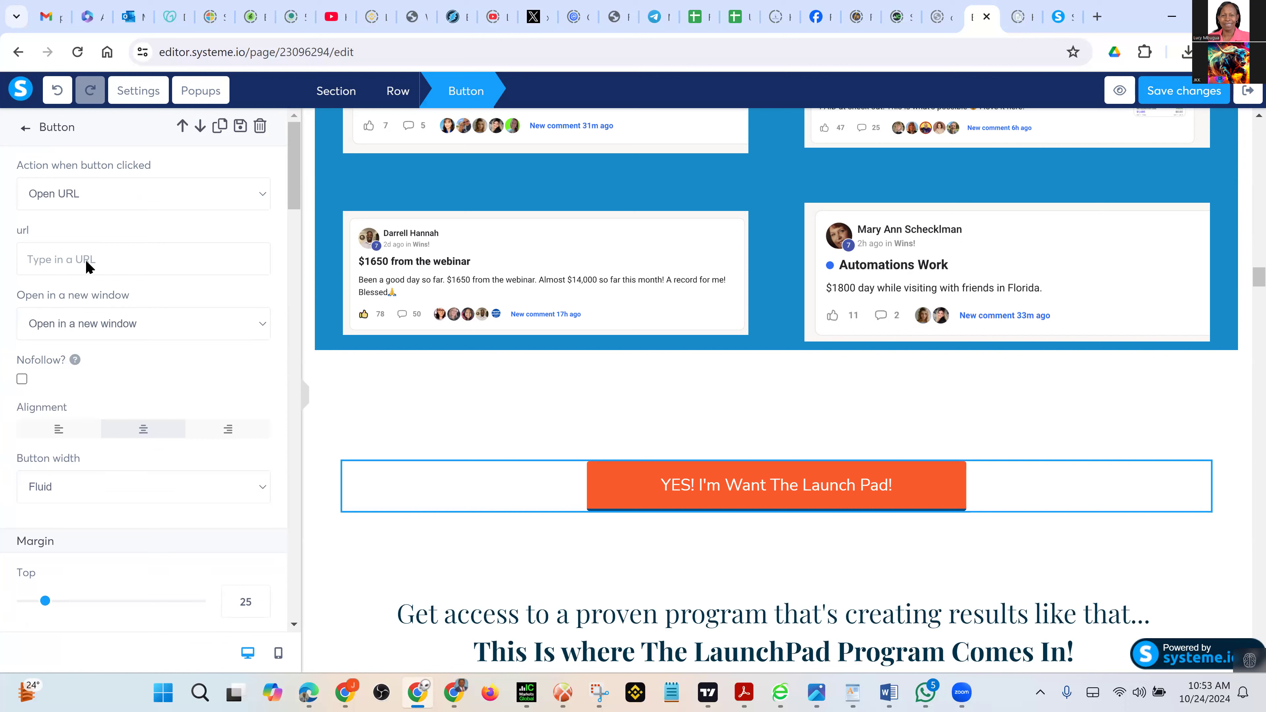
{"action": "type", "text": "https://www.earnindaily.com/100launchpad"}
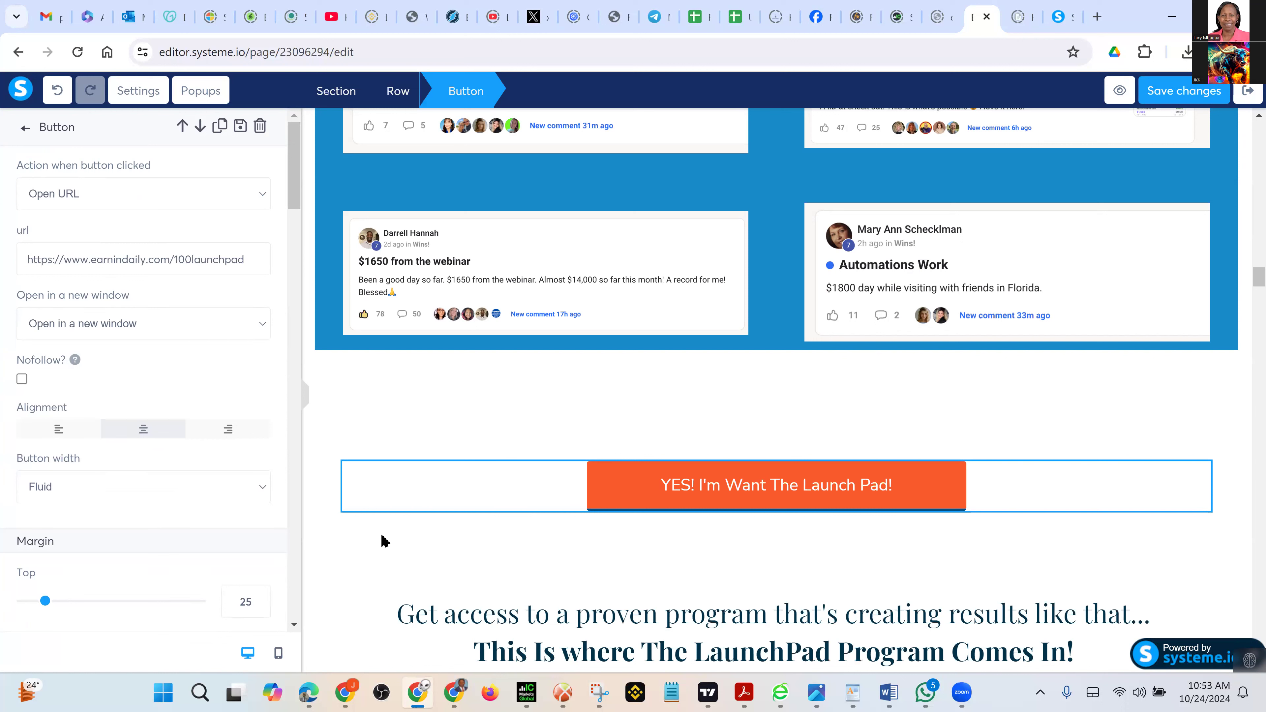
{"action": "left_click", "coordinate": [1167, 423]}
{"action": "scroll", "coordinate": [1147, 520], "scroll_direction": "down", "scroll_amount": 5}
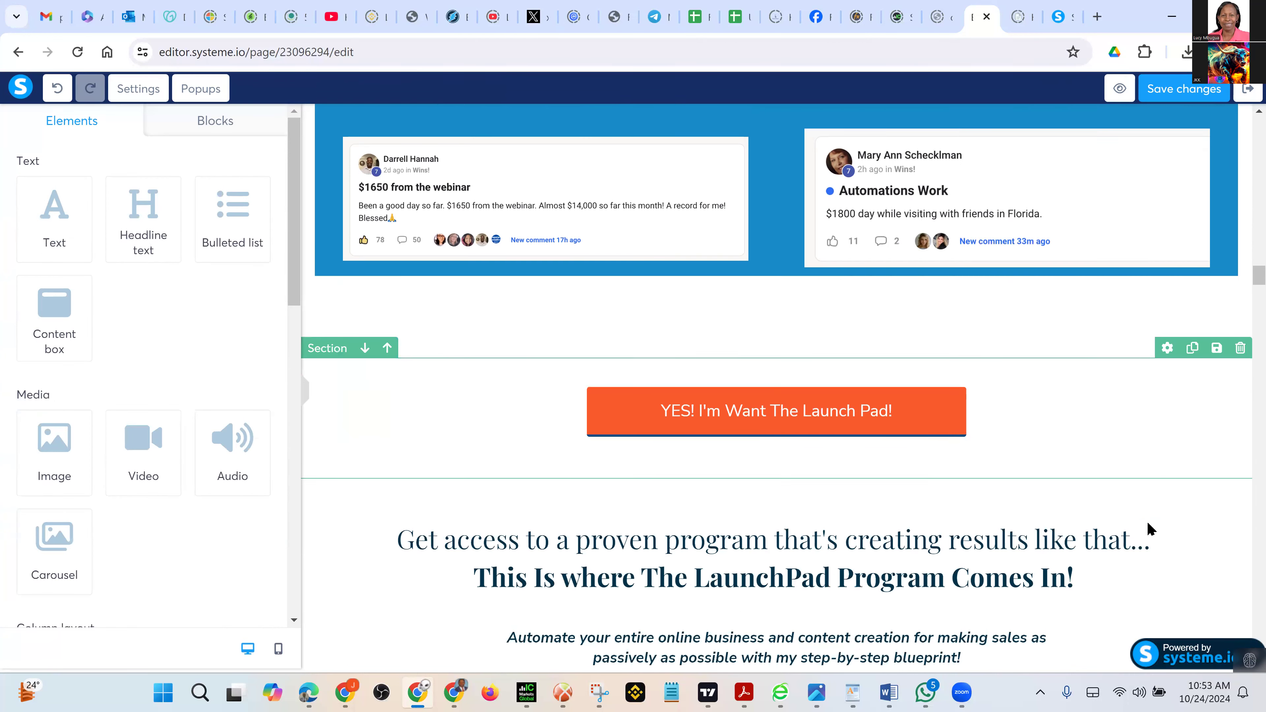
{"action": "scroll", "coordinate": [1147, 523], "scroll_direction": "down", "scroll_amount": 8}
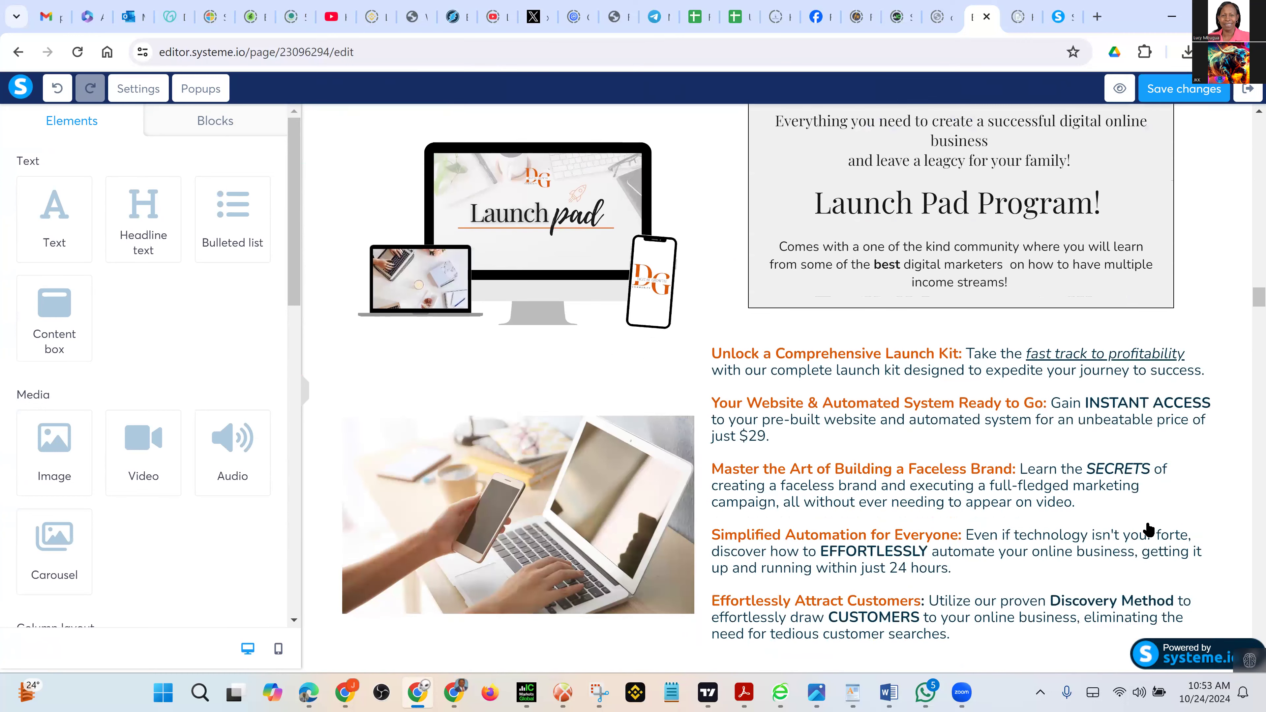
{"action": "scroll", "coordinate": [1146, 520], "scroll_direction": "down", "scroll_amount": 20}
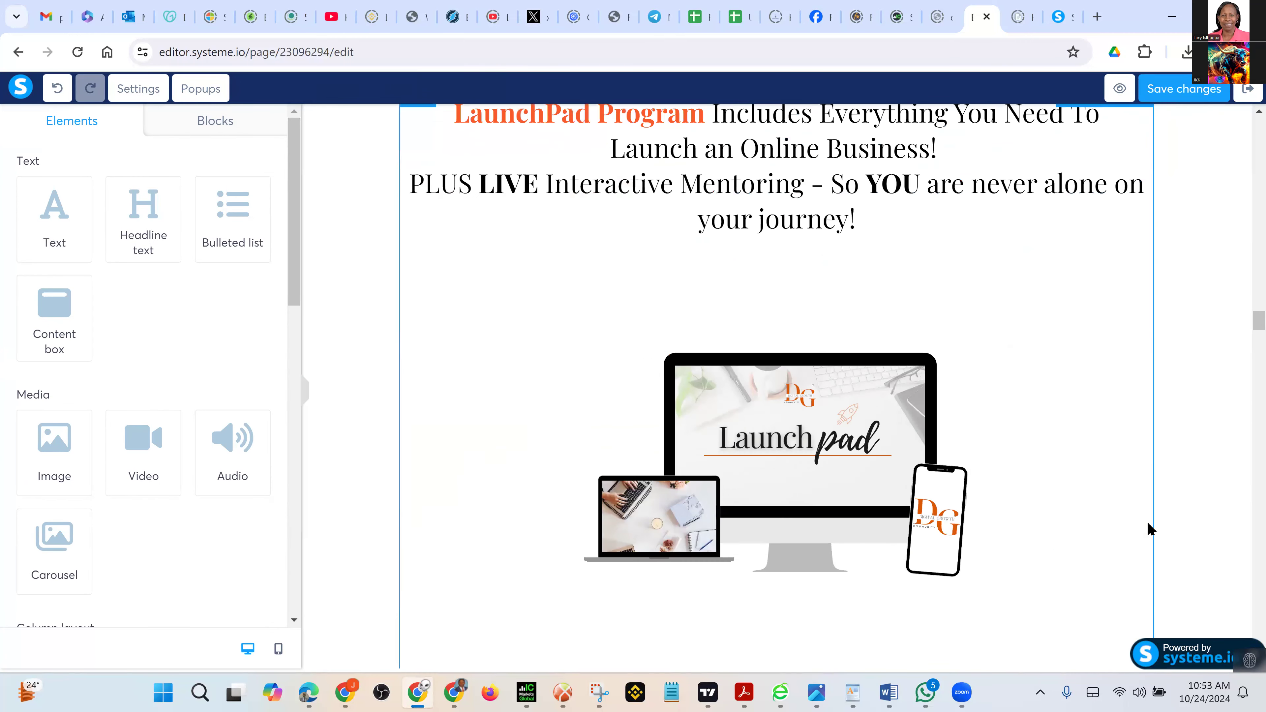
{"action": "scroll", "coordinate": [1098, 520], "scroll_direction": "down", "scroll_amount": 8}
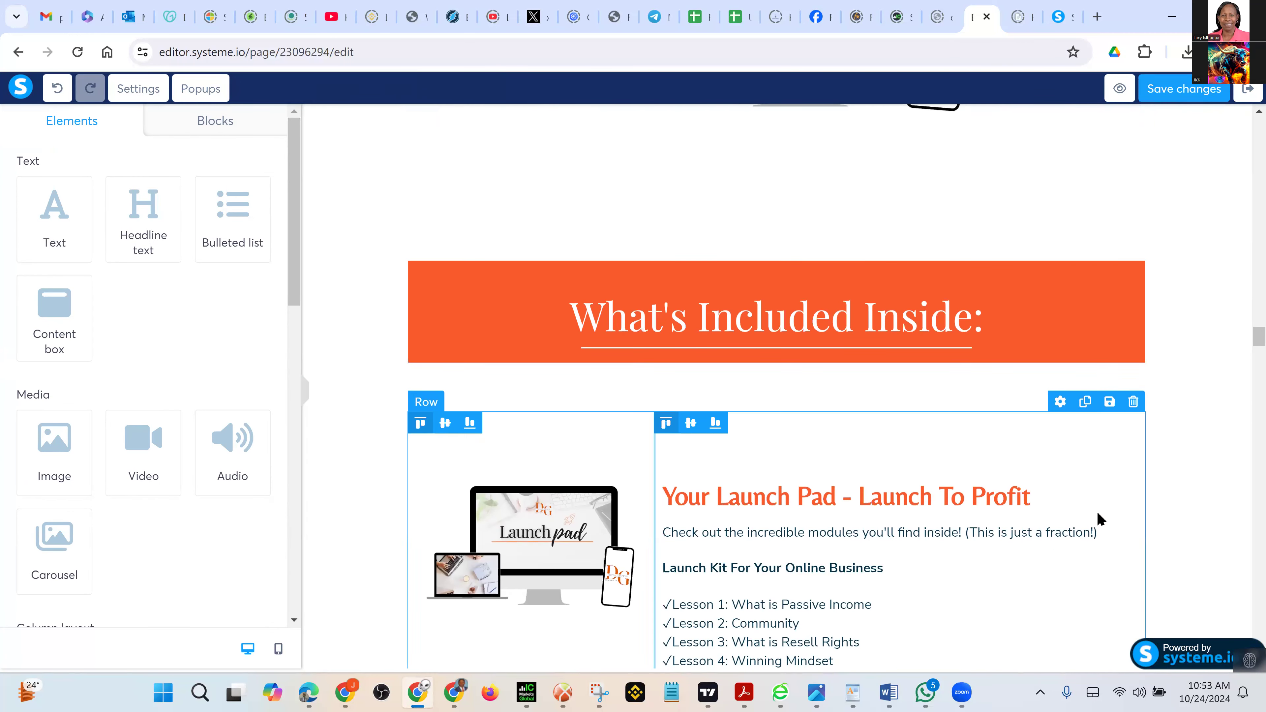
{"action": "scroll", "coordinate": [1099, 520], "scroll_direction": "down", "scroll_amount": 2}
{"action": "scroll", "coordinate": [1099, 520], "scroll_direction": "down", "scroll_amount": 17}
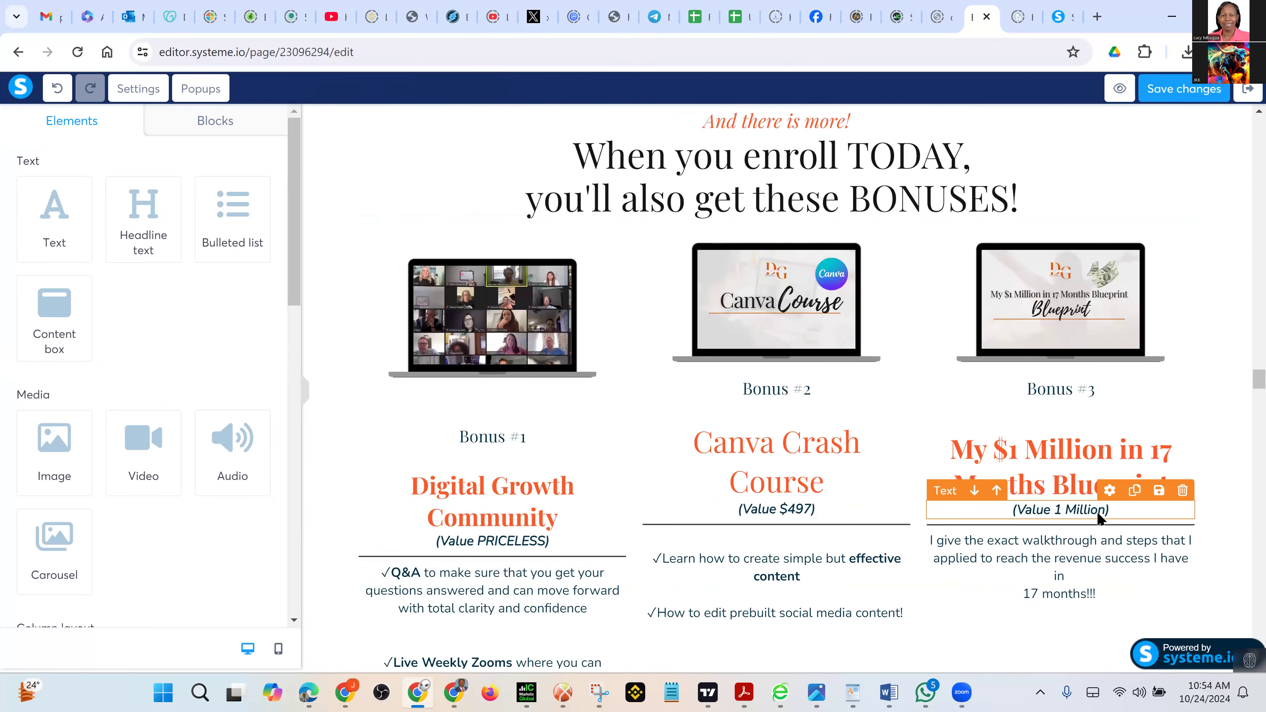
{"action": "scroll", "coordinate": [1099, 520], "scroll_direction": "down", "scroll_amount": 14}
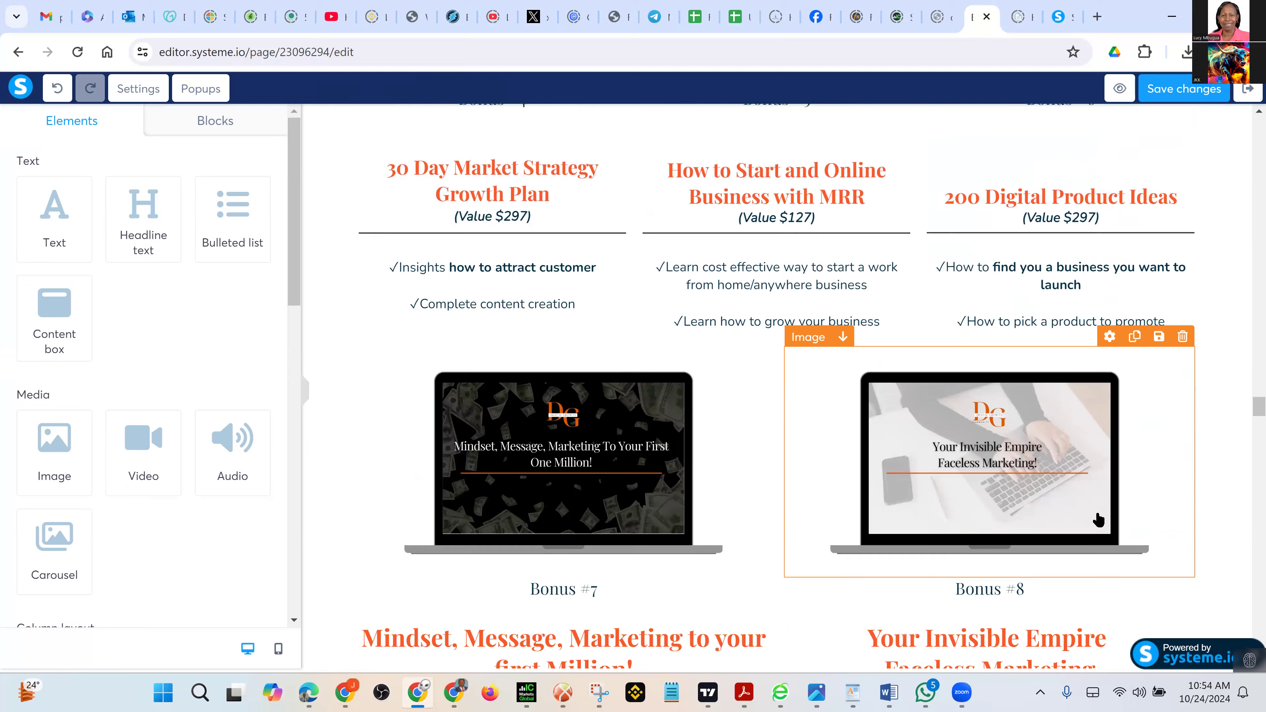
{"action": "scroll", "coordinate": [1098, 520], "scroll_direction": "down", "scroll_amount": 15}
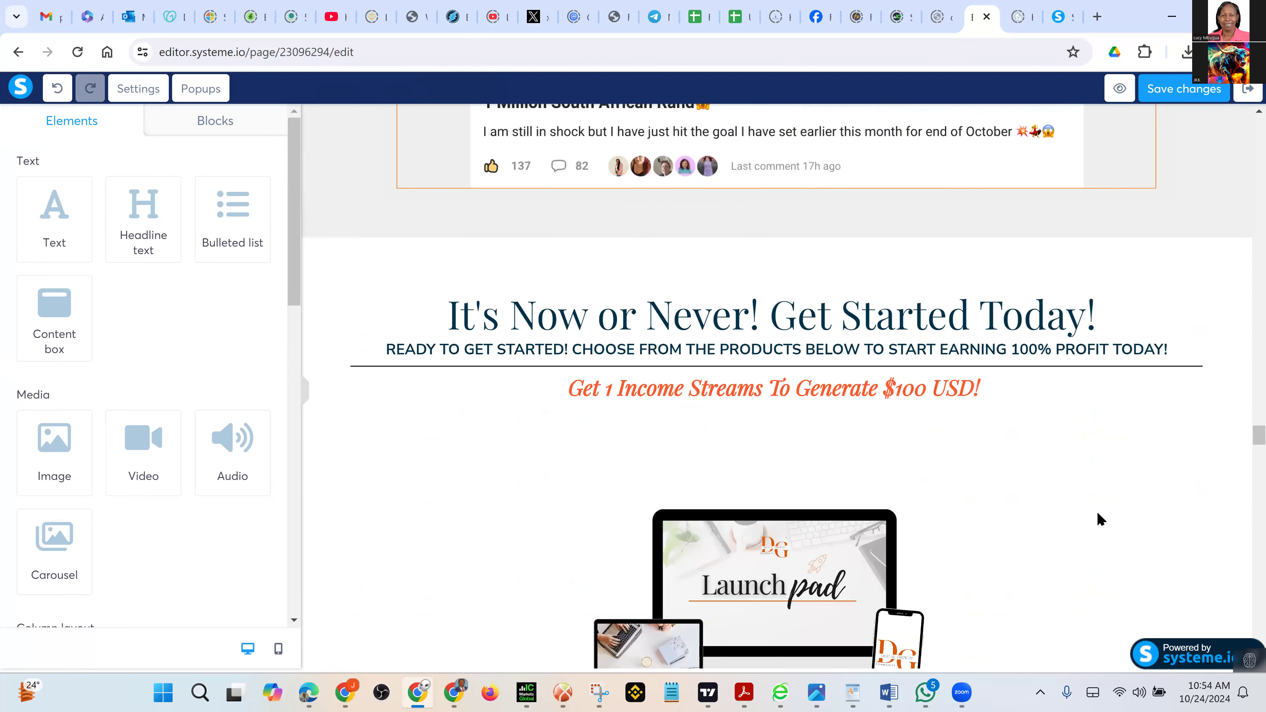
{"action": "scroll", "coordinate": [1099, 520], "scroll_direction": "down", "scroll_amount": 13}
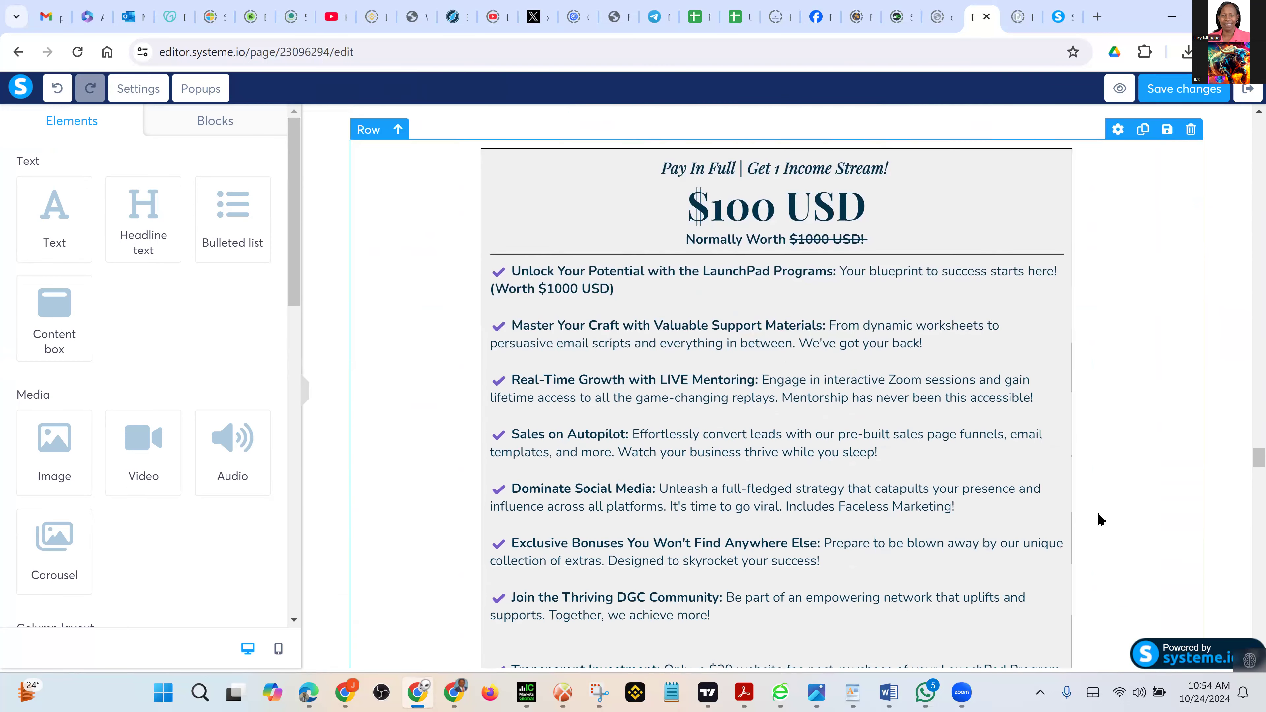
{"action": "scroll", "coordinate": [1099, 520], "scroll_direction": "down", "scroll_amount": 7}
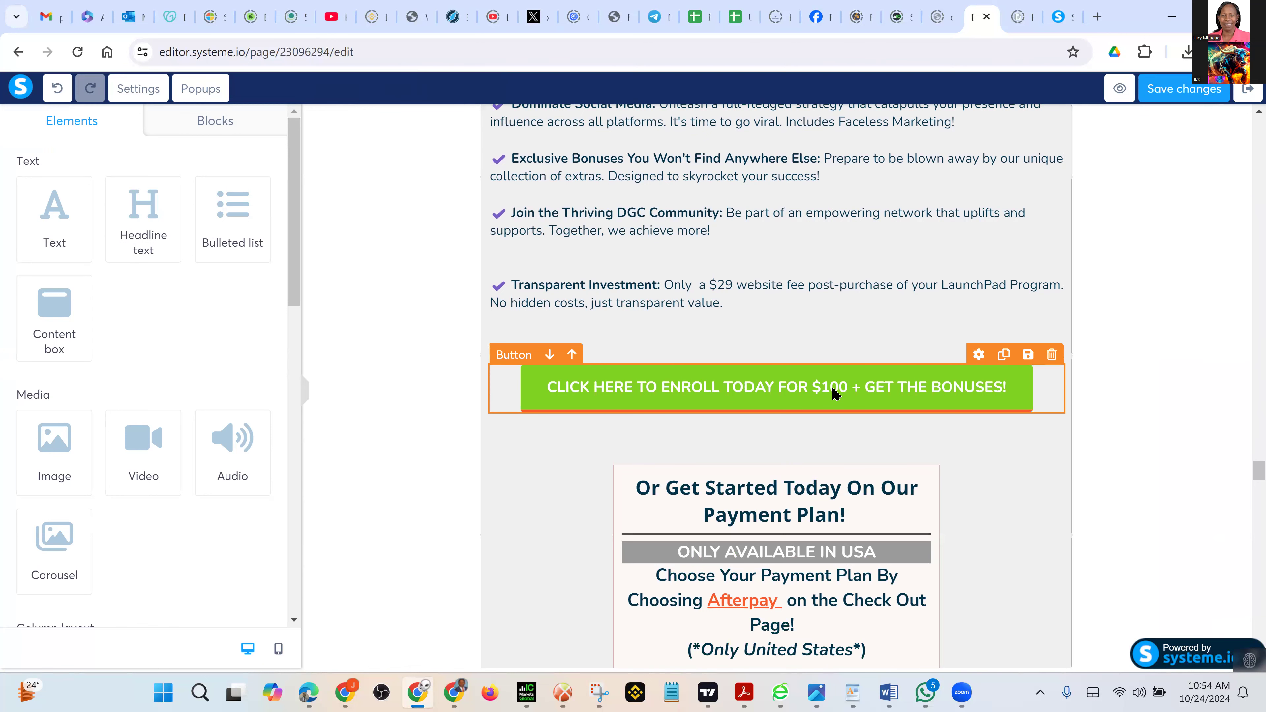
{"action": "left_click", "coordinate": [832, 386]}
{"action": "left_click", "coordinate": [191, 202]}
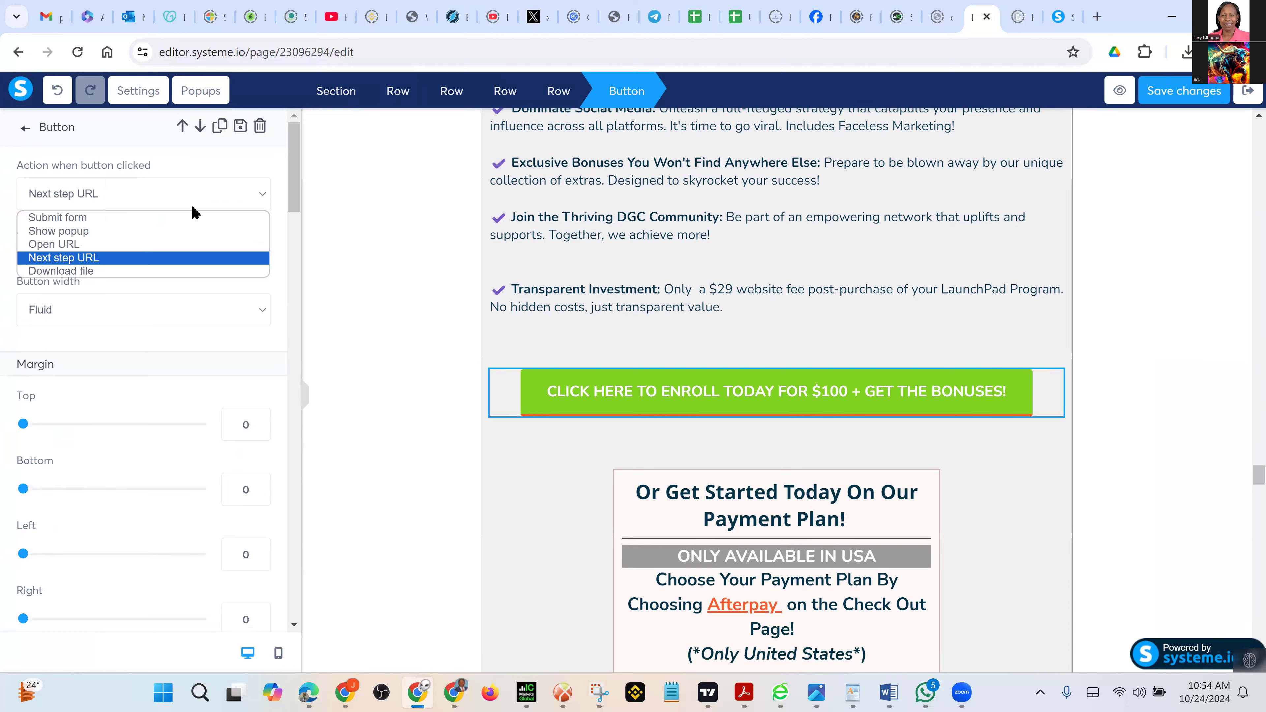
{"action": "left_click", "coordinate": [134, 258]}
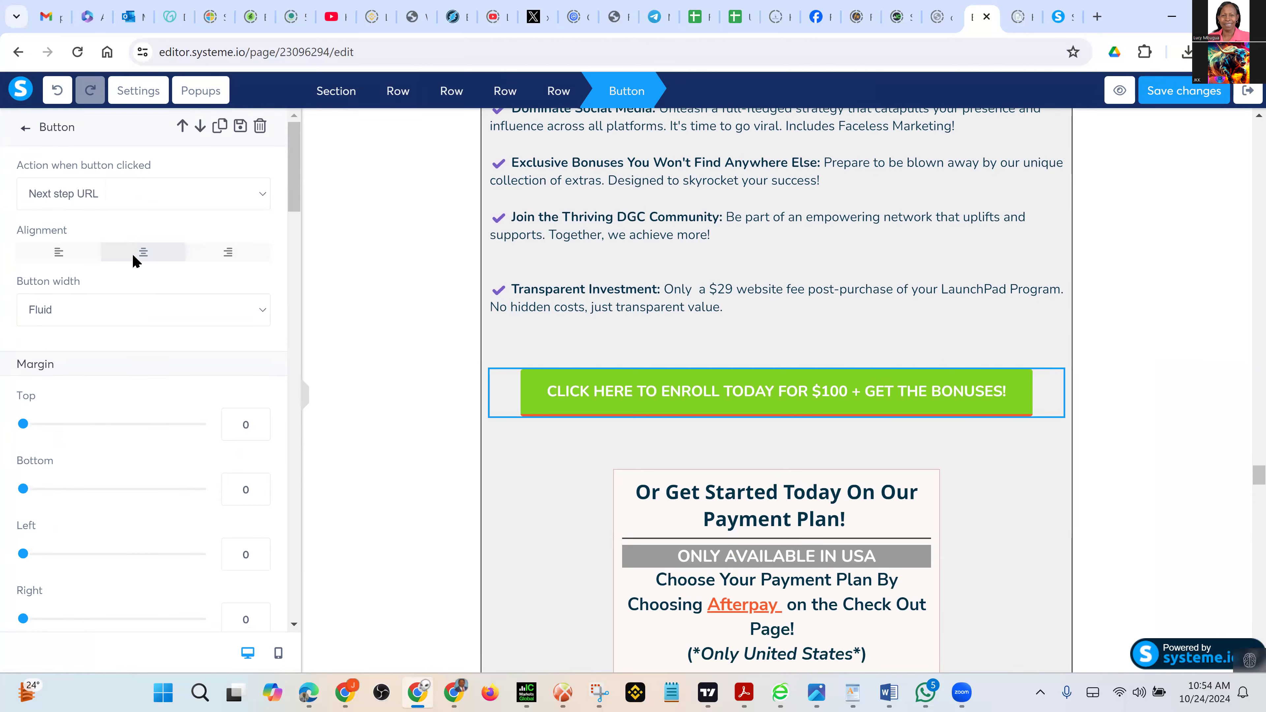
{"action": "left_click", "coordinate": [91, 261]}
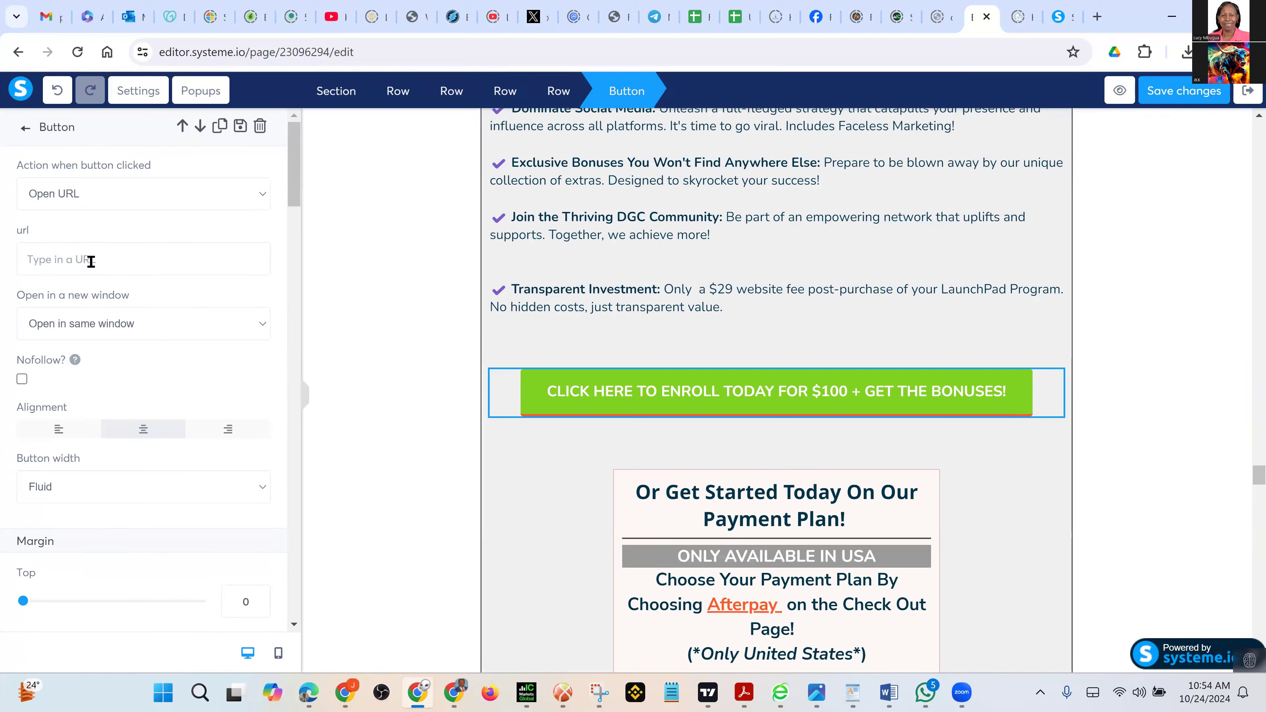
{"action": "type", "text": "https://www.earnindaily.com/100launchpad"}
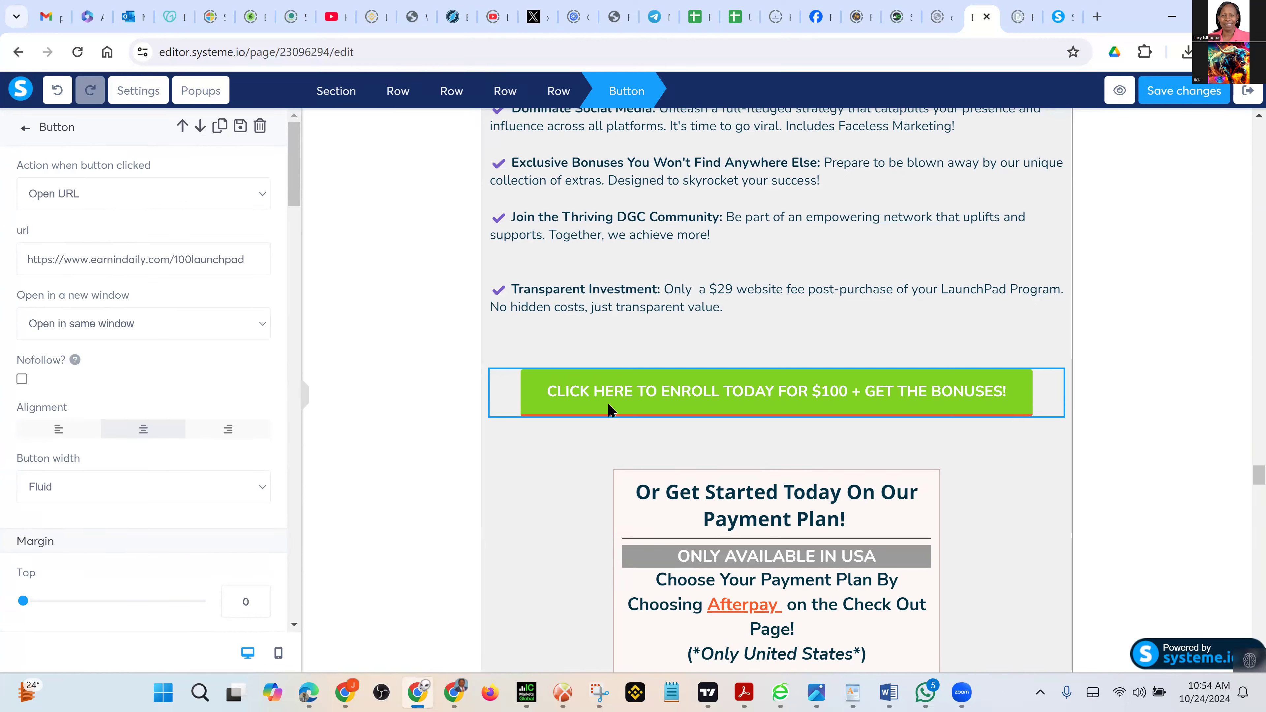
{"action": "left_click", "coordinate": [1105, 462]}
{"action": "scroll", "coordinate": [1104, 464], "scroll_direction": "down", "scroll_amount": 5}
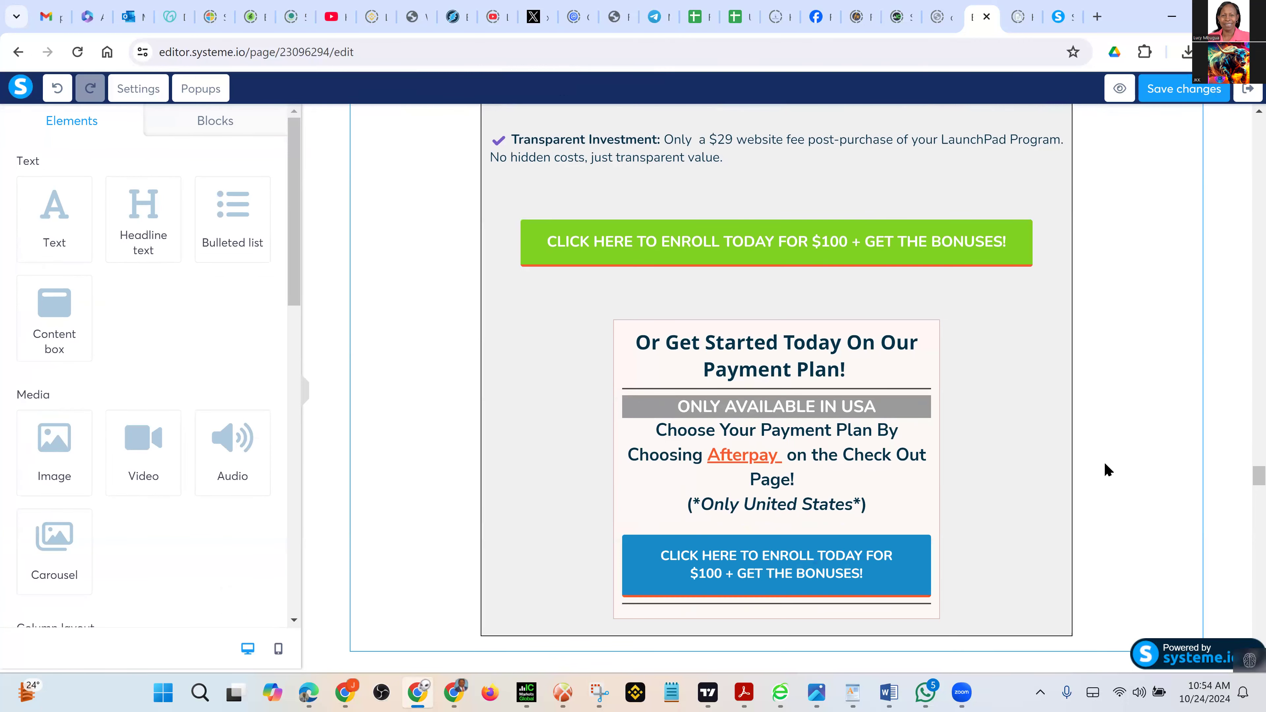
{"action": "scroll", "coordinate": [1104, 464], "scroll_direction": "down", "scroll_amount": 10}
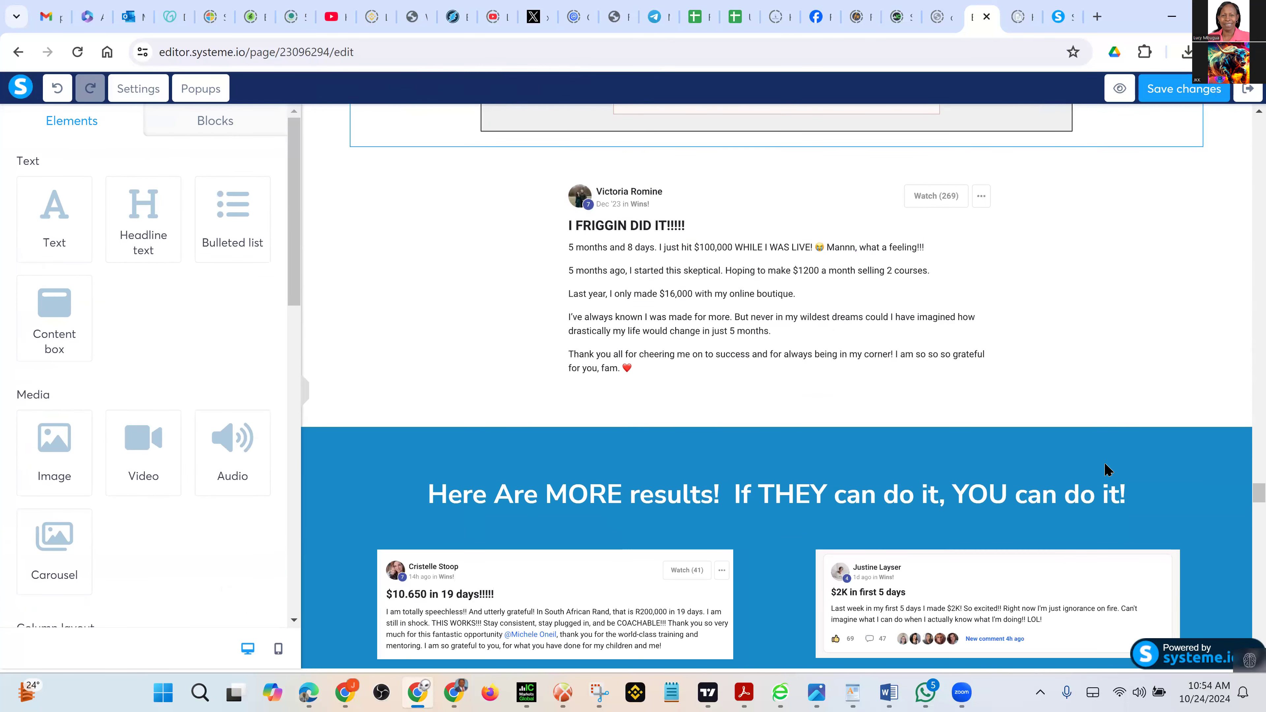
{"action": "scroll", "coordinate": [1104, 461], "scroll_direction": "up", "scroll_amount": 9}
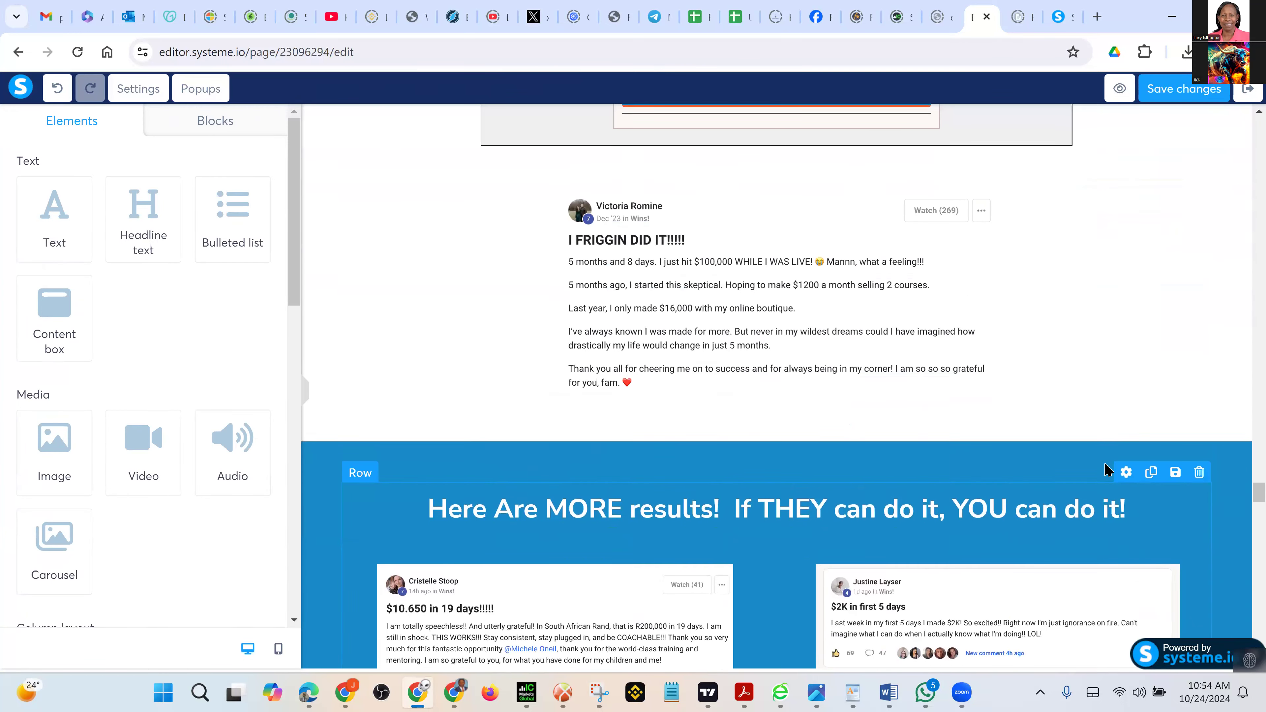
{"action": "scroll", "coordinate": [1104, 461], "scroll_direction": "up", "scroll_amount": 3}
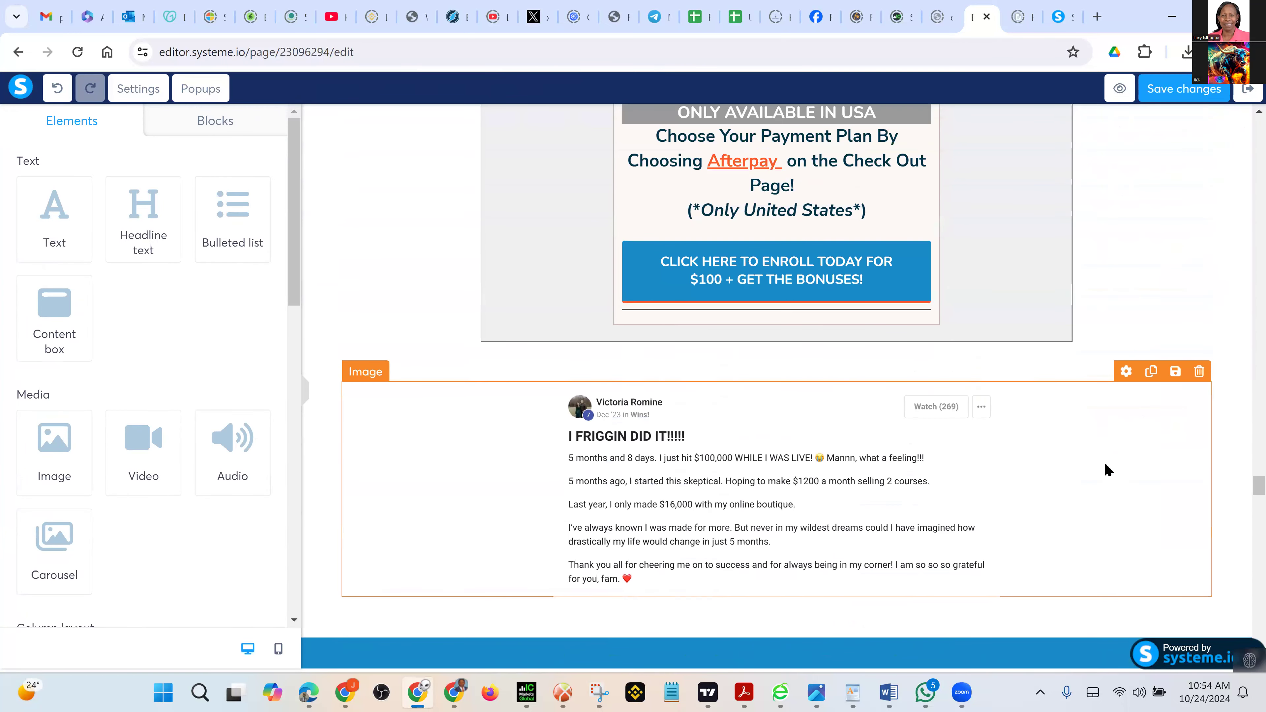
{"action": "scroll", "coordinate": [905, 443], "scroll_direction": "up", "scroll_amount": 1}
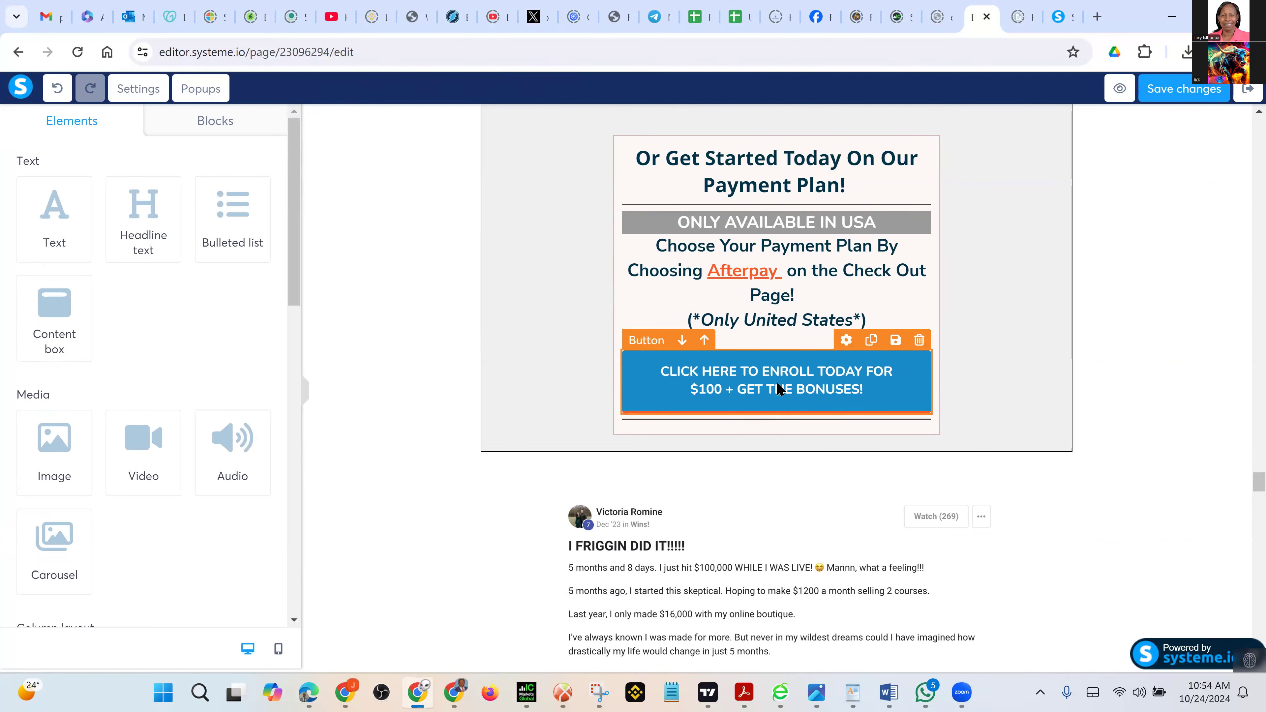
{"action": "left_click", "coordinate": [778, 389]}
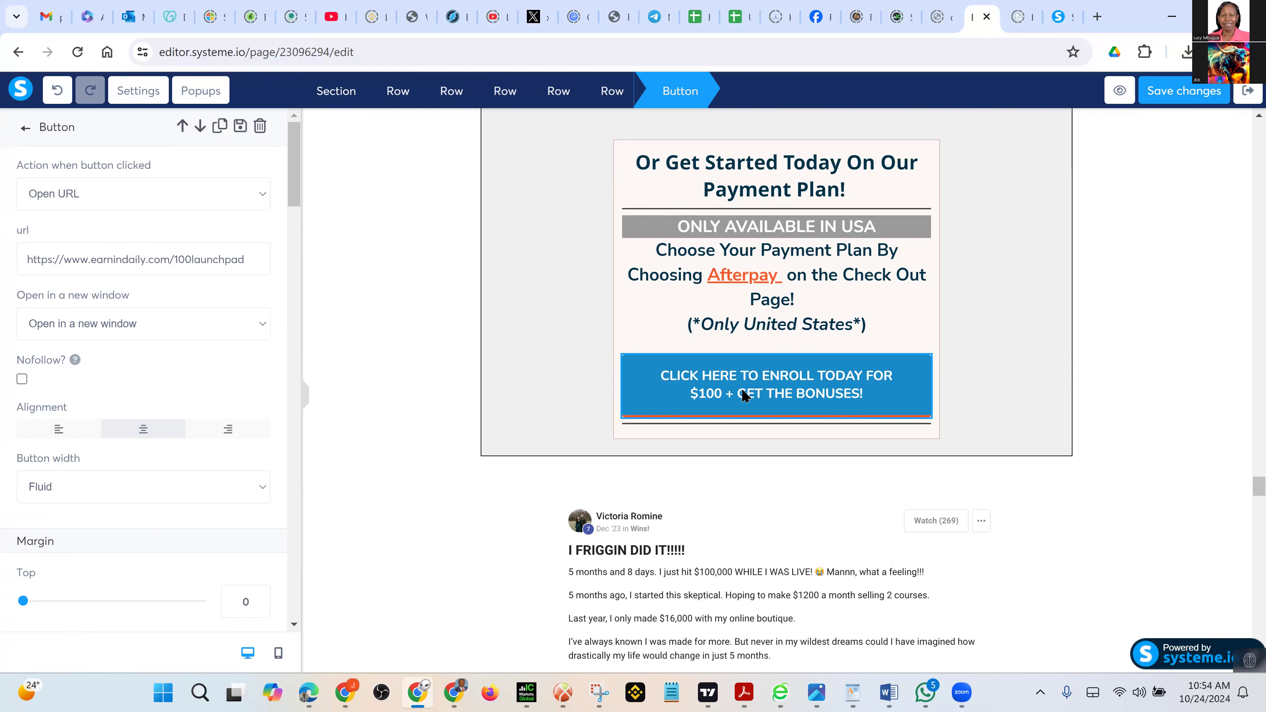
{"action": "left_click", "coordinate": [325, 357]}
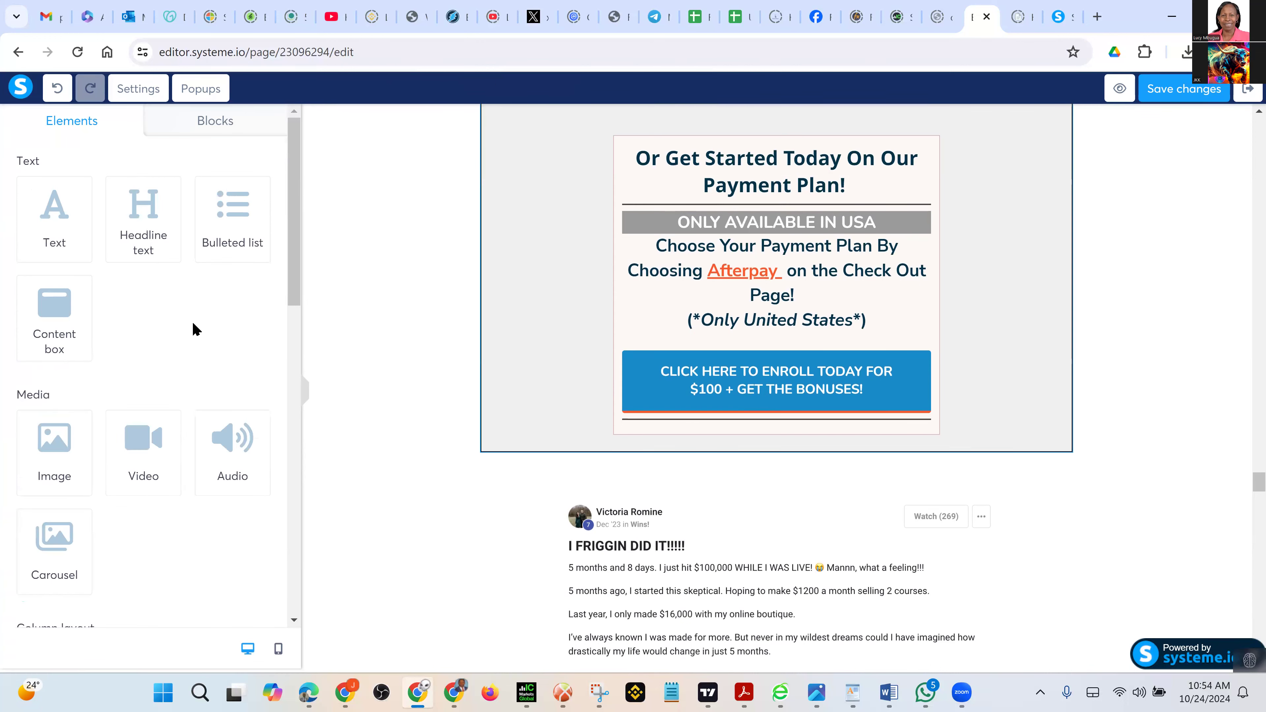
{"action": "left_click", "coordinate": [783, 376]}
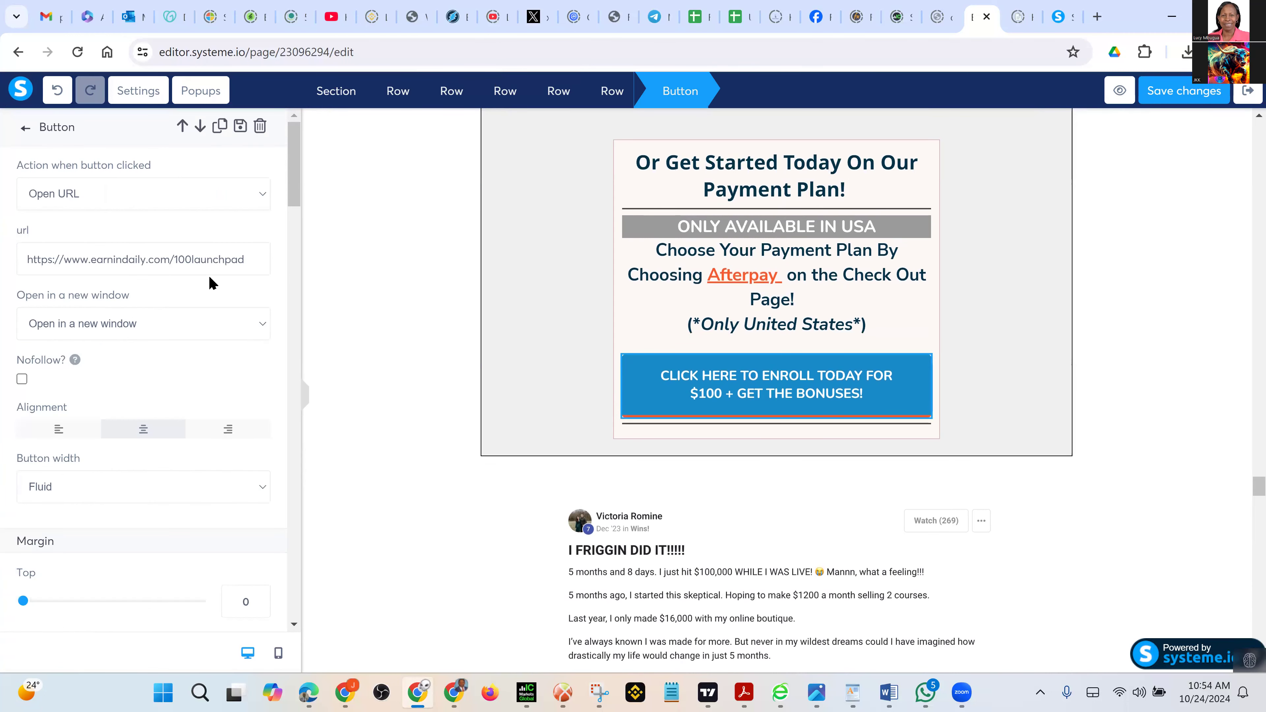
{"action": "left_click", "coordinate": [1111, 482]}
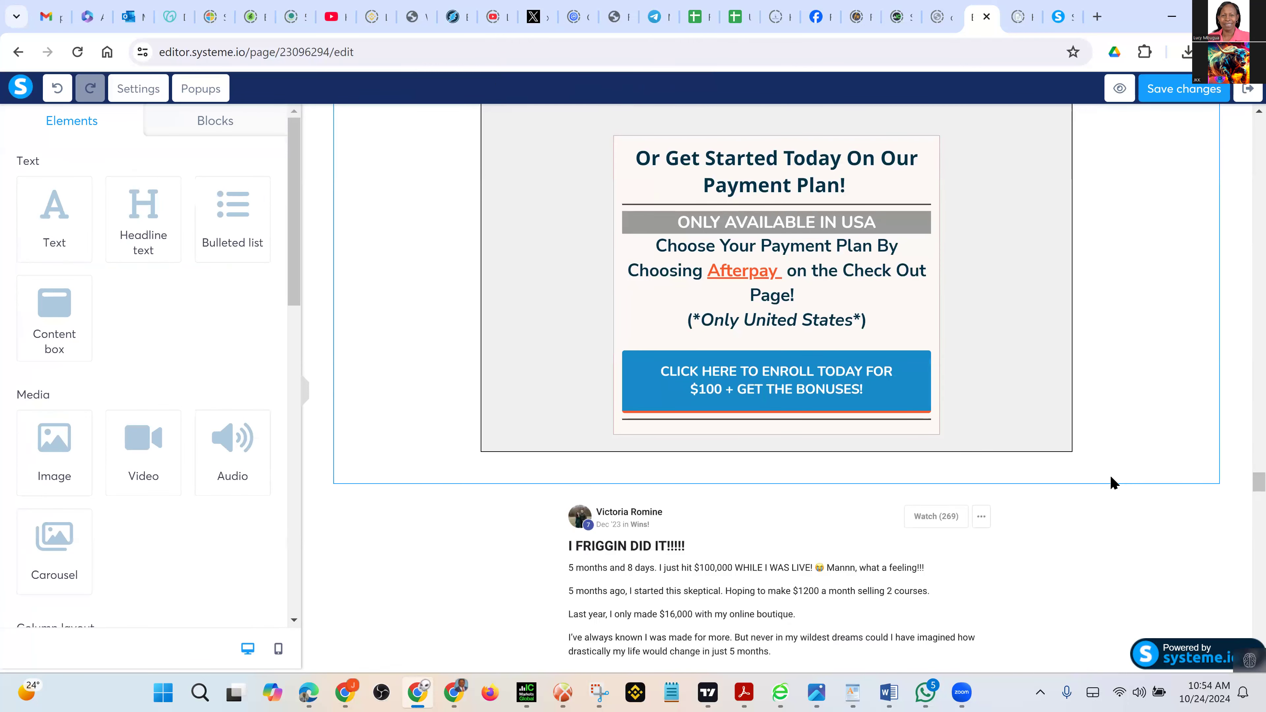
{"action": "scroll", "coordinate": [1111, 481], "scroll_direction": "down", "scroll_amount": 8}
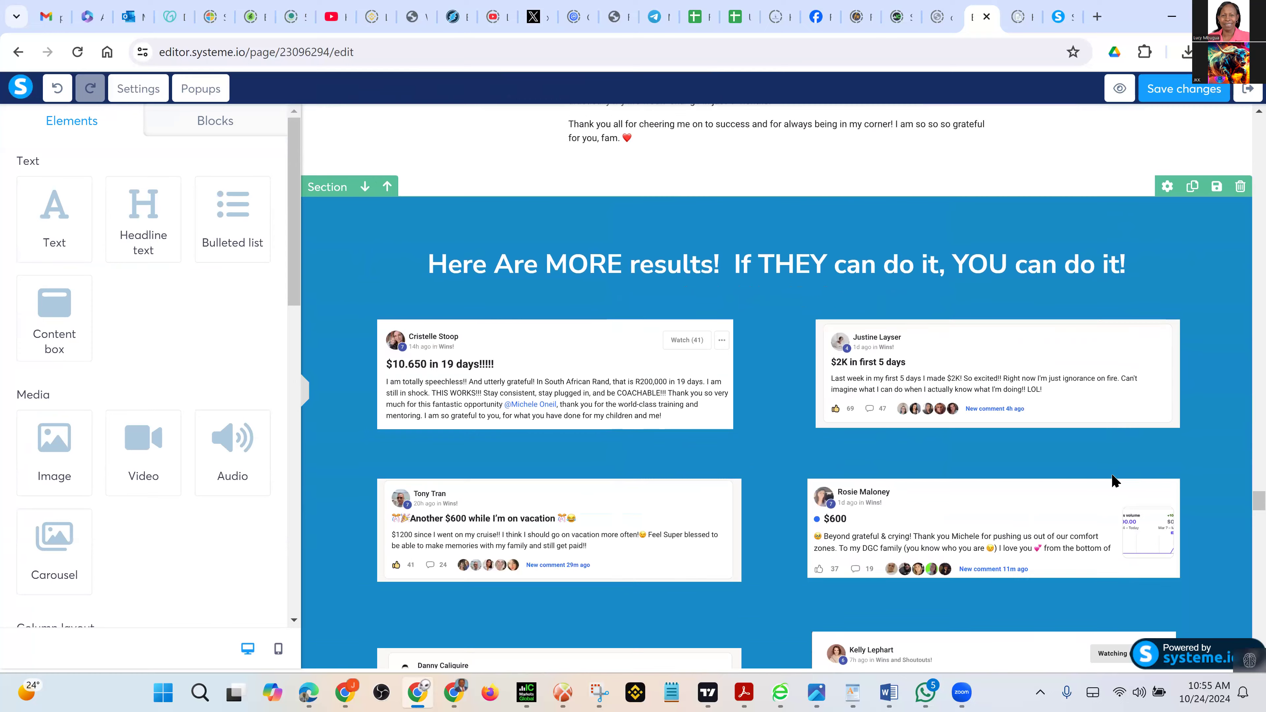
{"action": "scroll", "coordinate": [1114, 480], "scroll_direction": "down", "scroll_amount": 6}
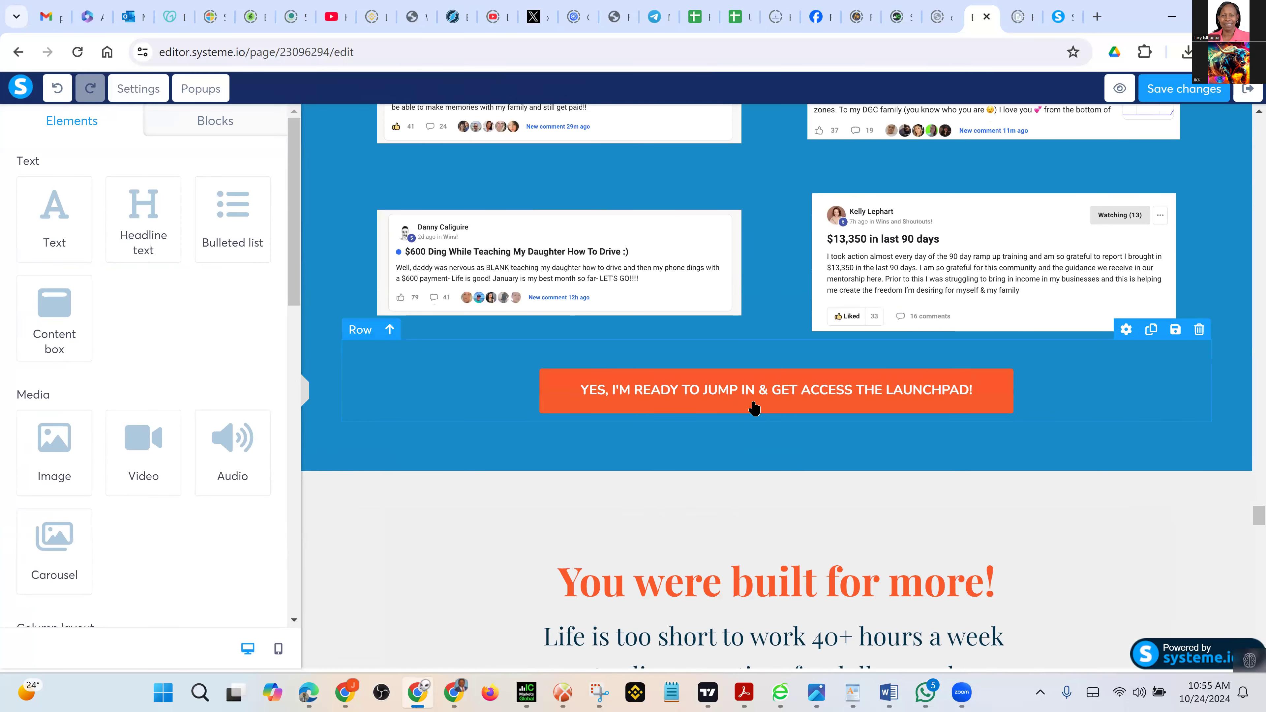
{"action": "left_click", "coordinate": [813, 406]}
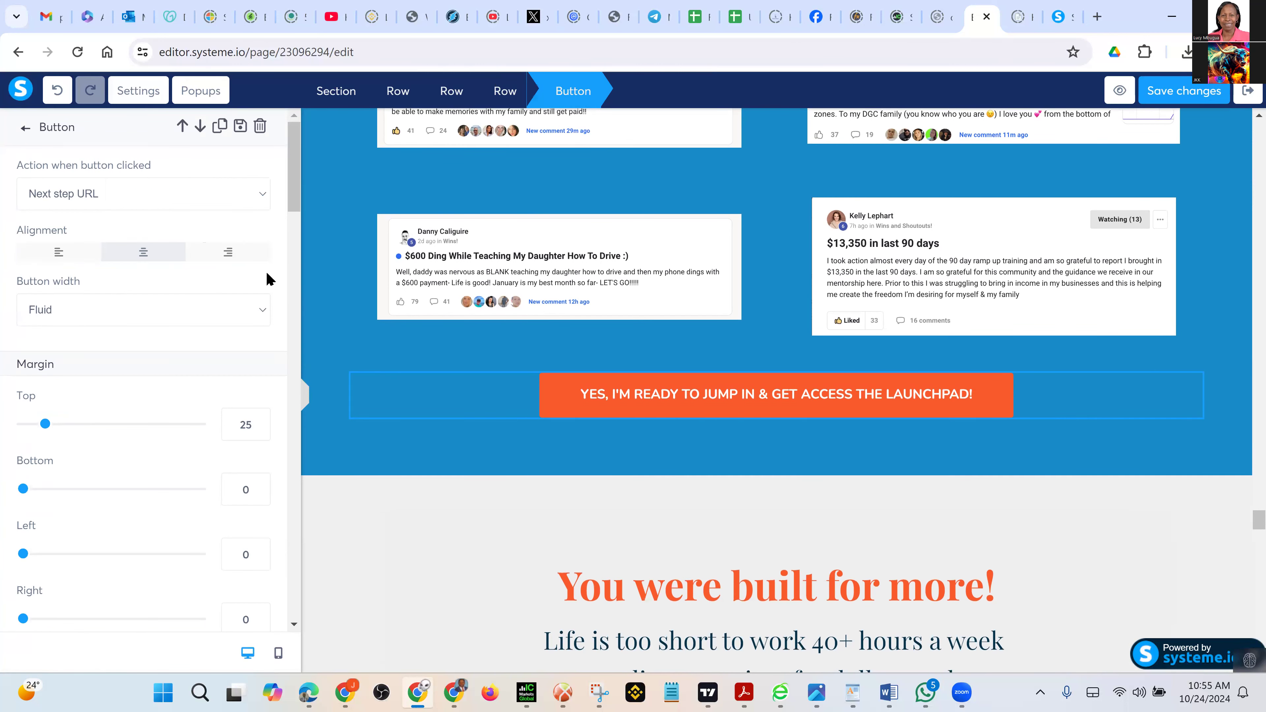
{"action": "left_click", "coordinate": [218, 188]}
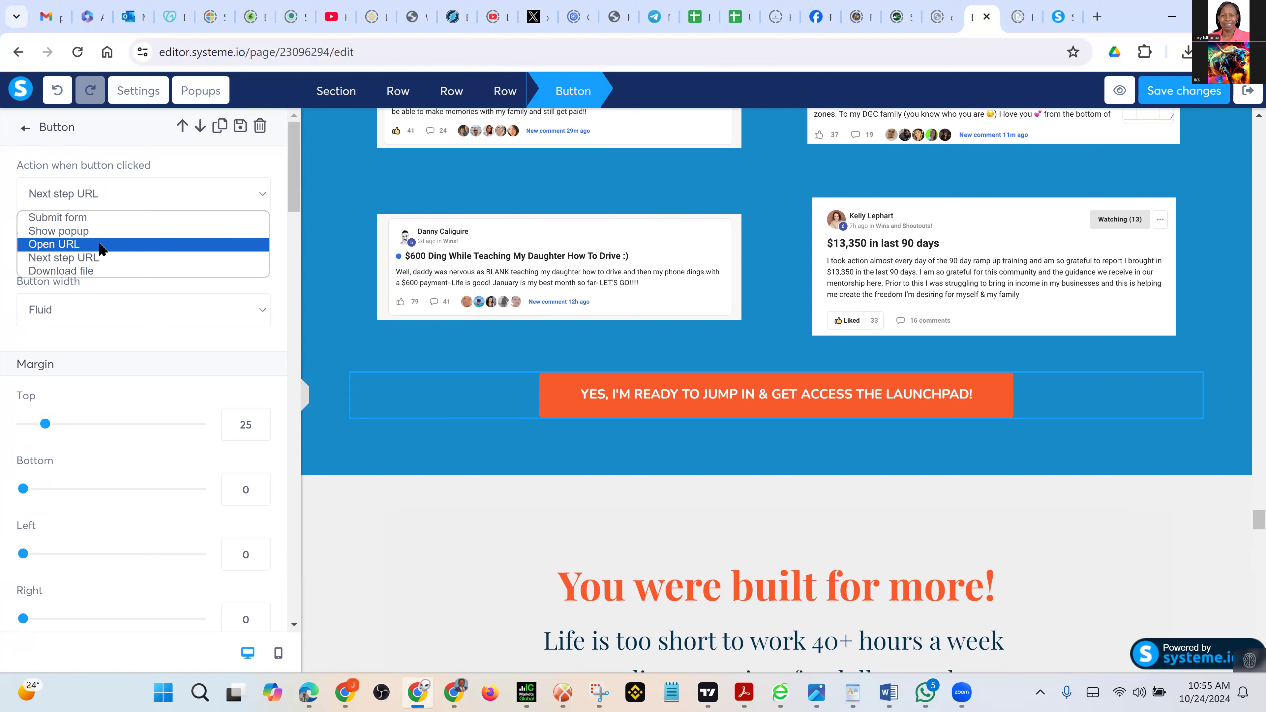
{"action": "left_click", "coordinate": [93, 258]}
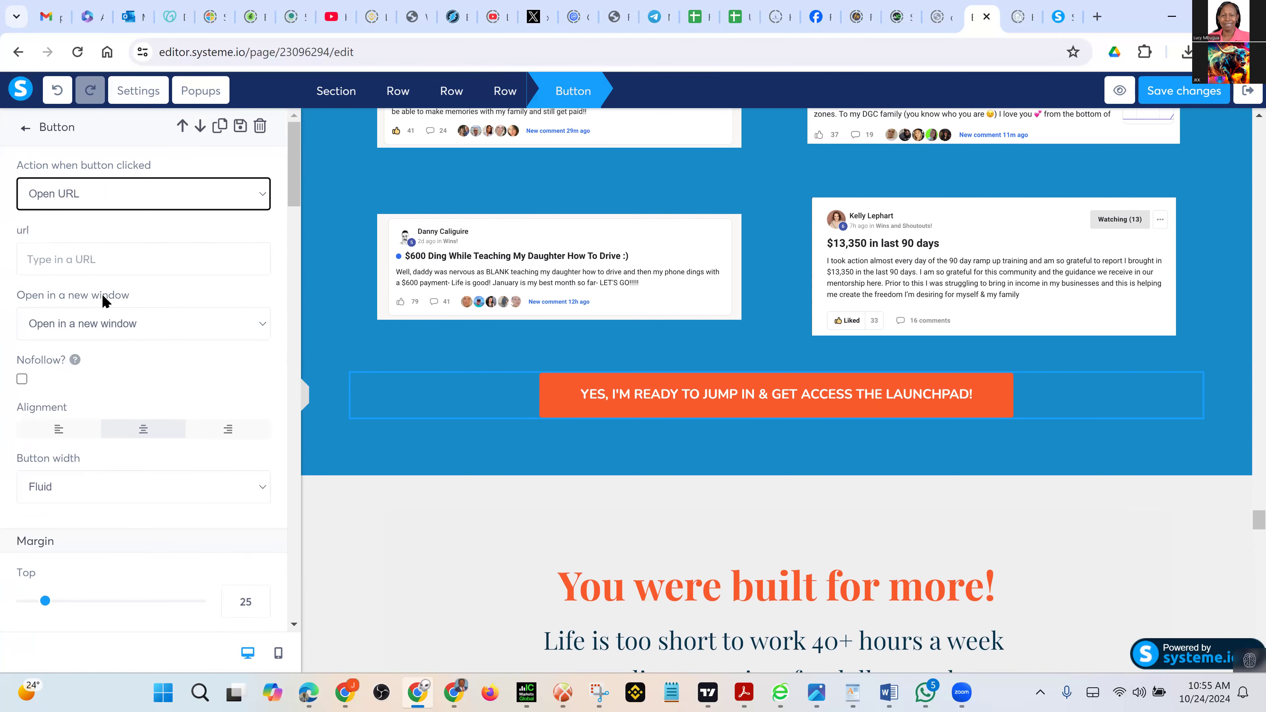
{"action": "left_click", "coordinate": [83, 258]}
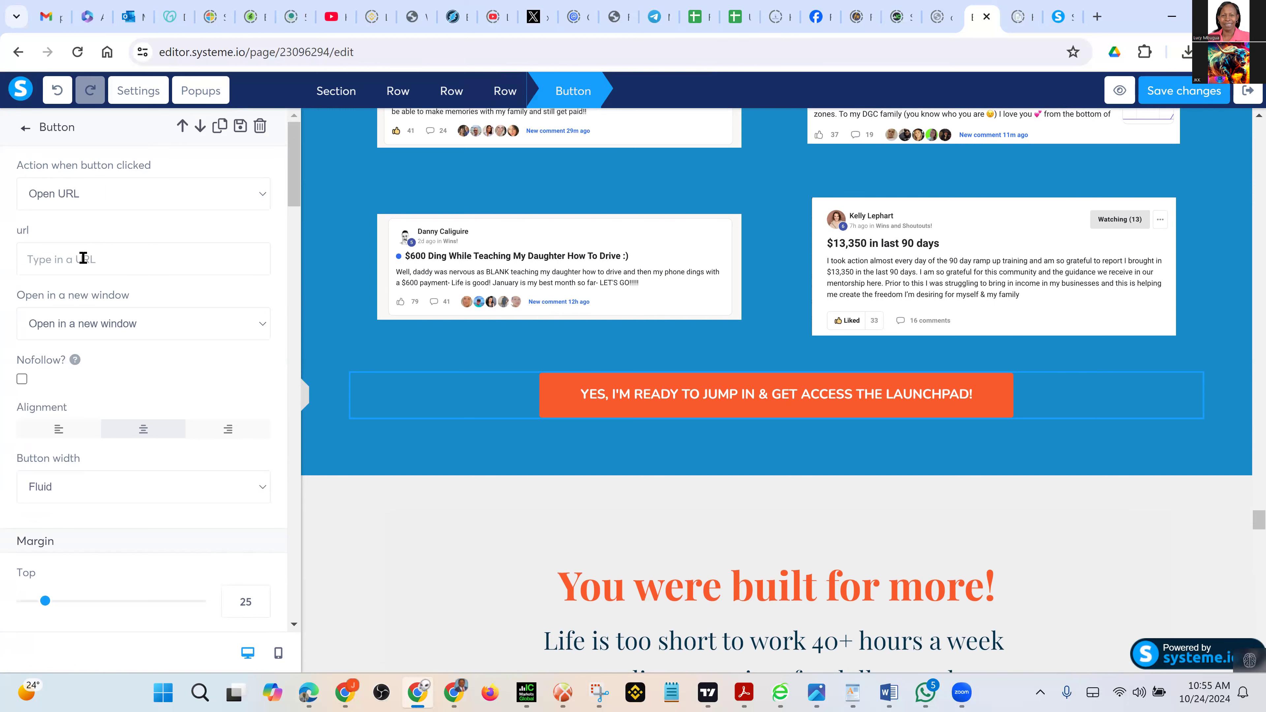
{"action": "type", "text": "https://www.earnindaily.com/100launchpad"}
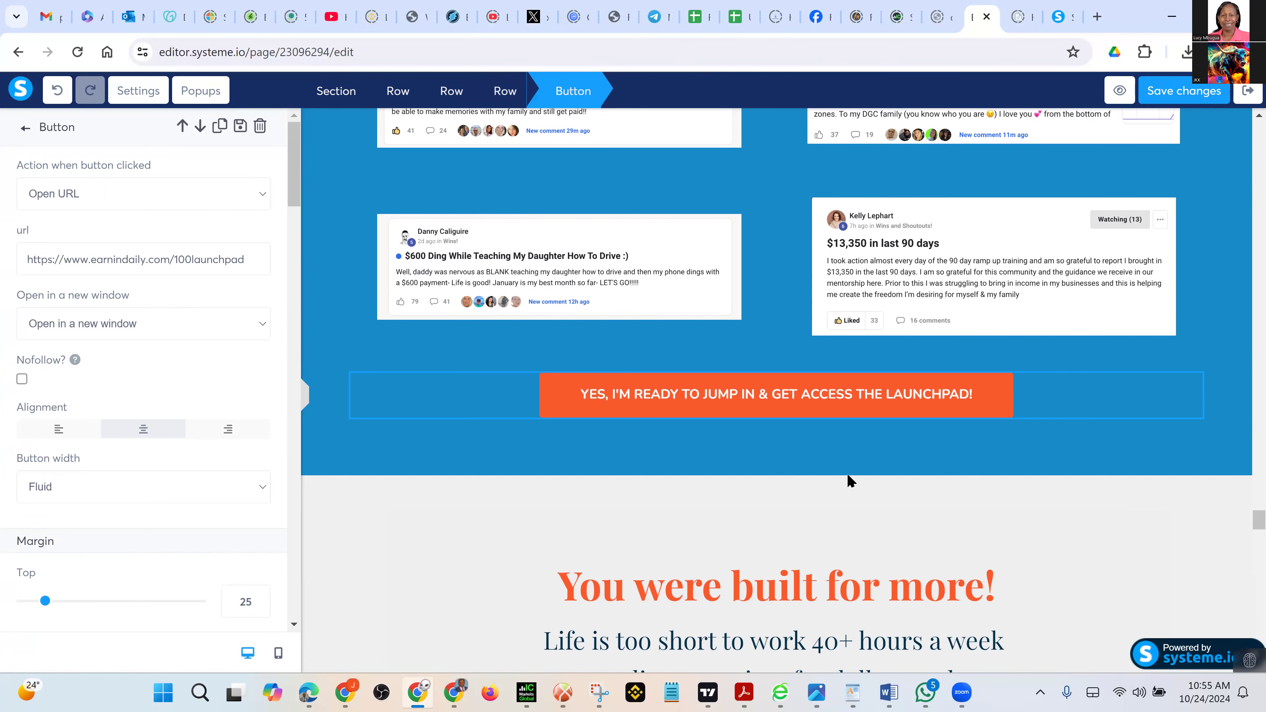
{"action": "left_click", "coordinate": [1018, 481]}
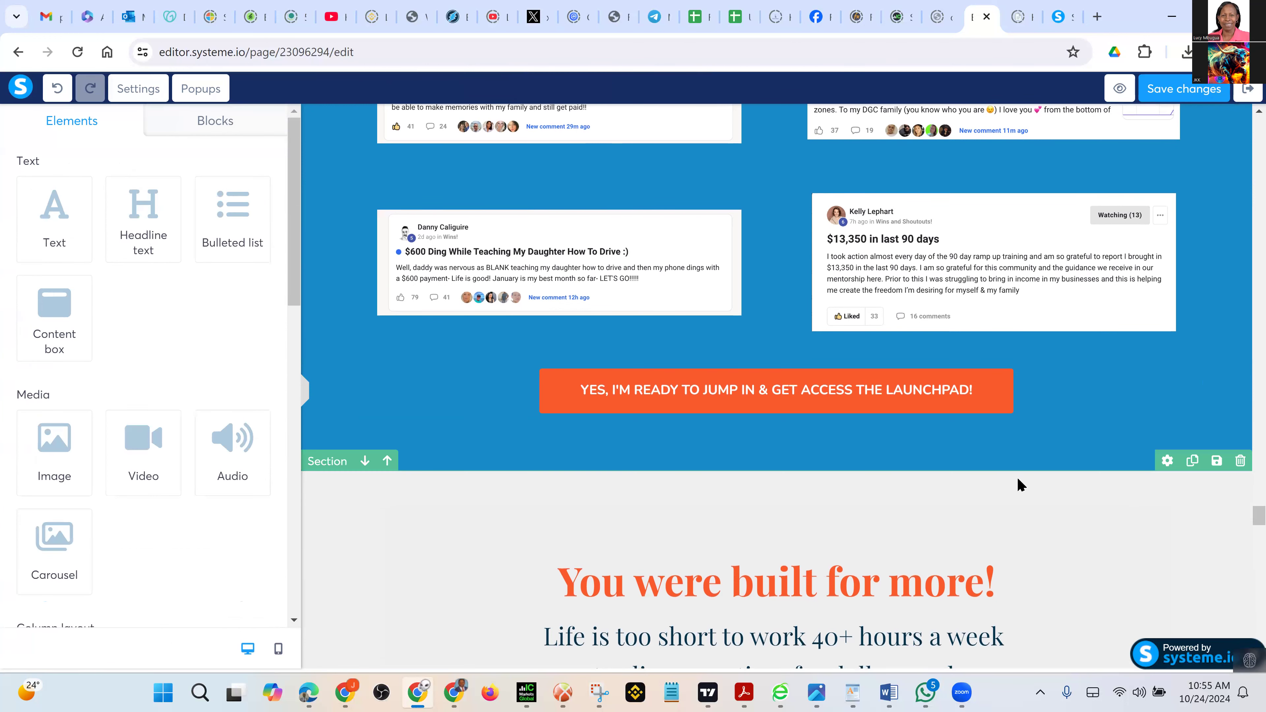
{"action": "scroll", "coordinate": [1016, 487], "scroll_direction": "down", "scroll_amount": 3}
{"action": "scroll", "coordinate": [1017, 492], "scroll_direction": "down", "scroll_amount": 5}
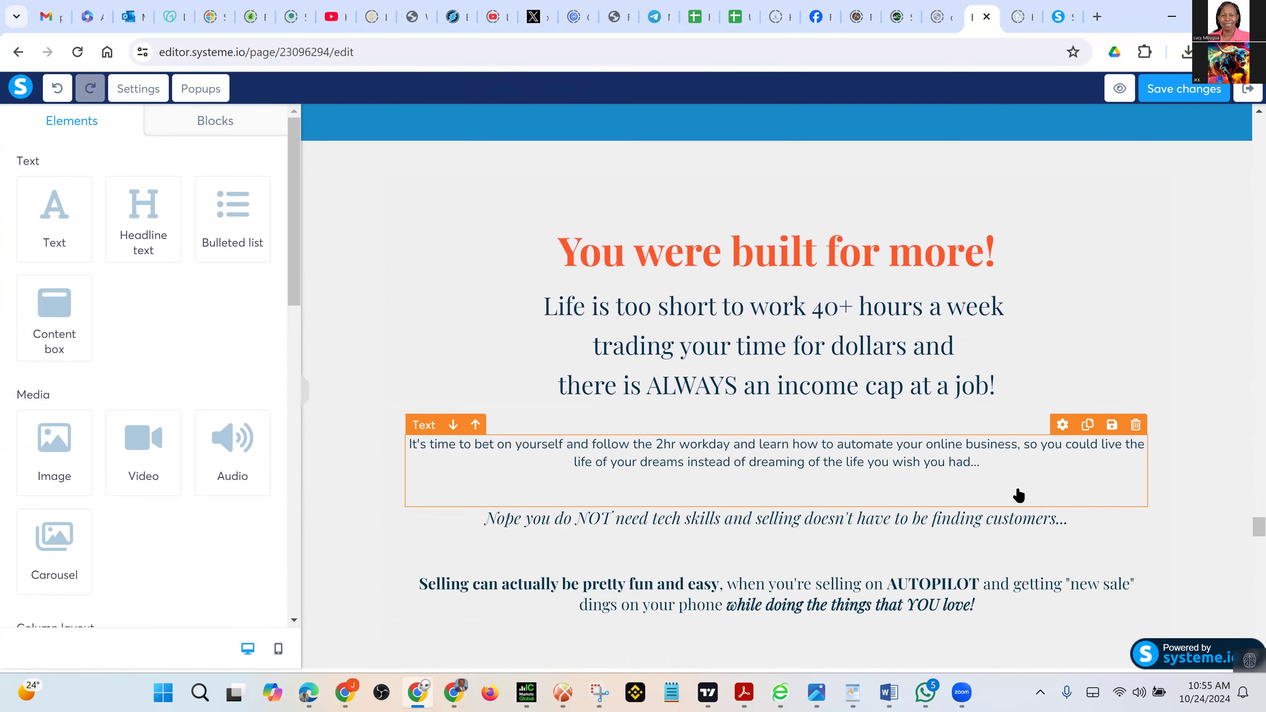
{"action": "scroll", "coordinate": [1018, 495], "scroll_direction": "down", "scroll_amount": 5}
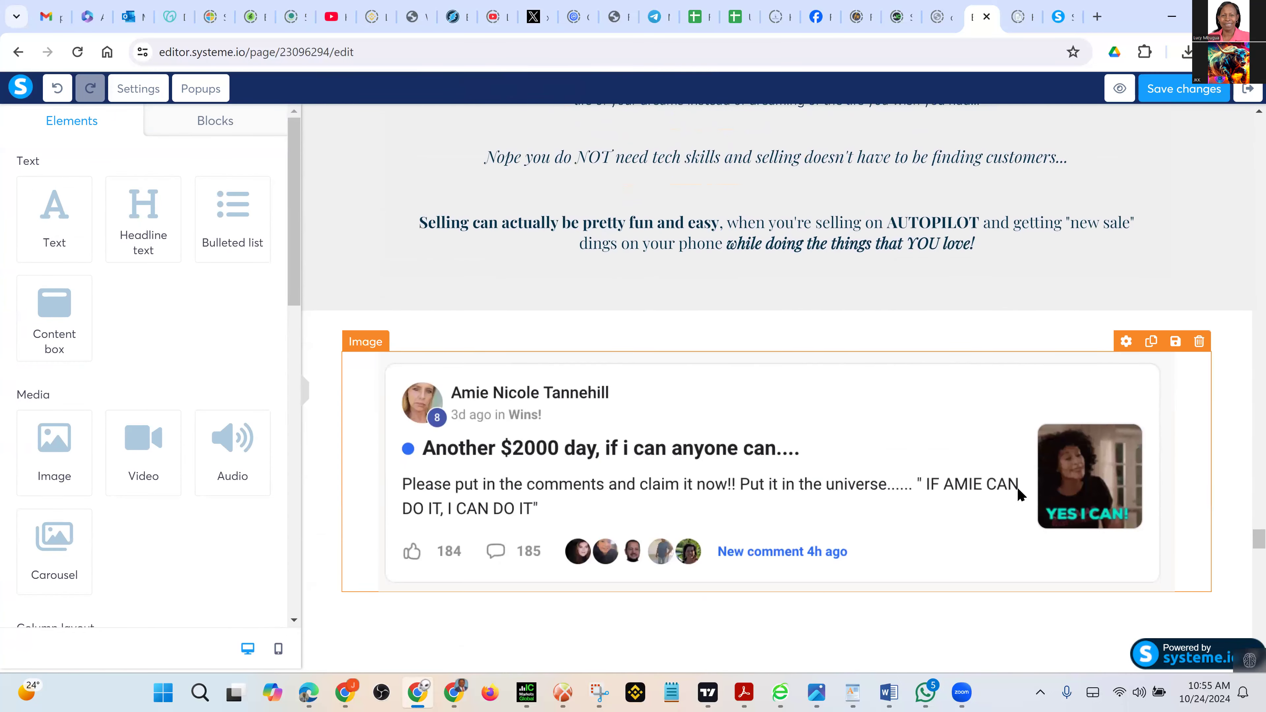
{"action": "scroll", "coordinate": [1018, 495], "scroll_direction": "down", "scroll_amount": 5}
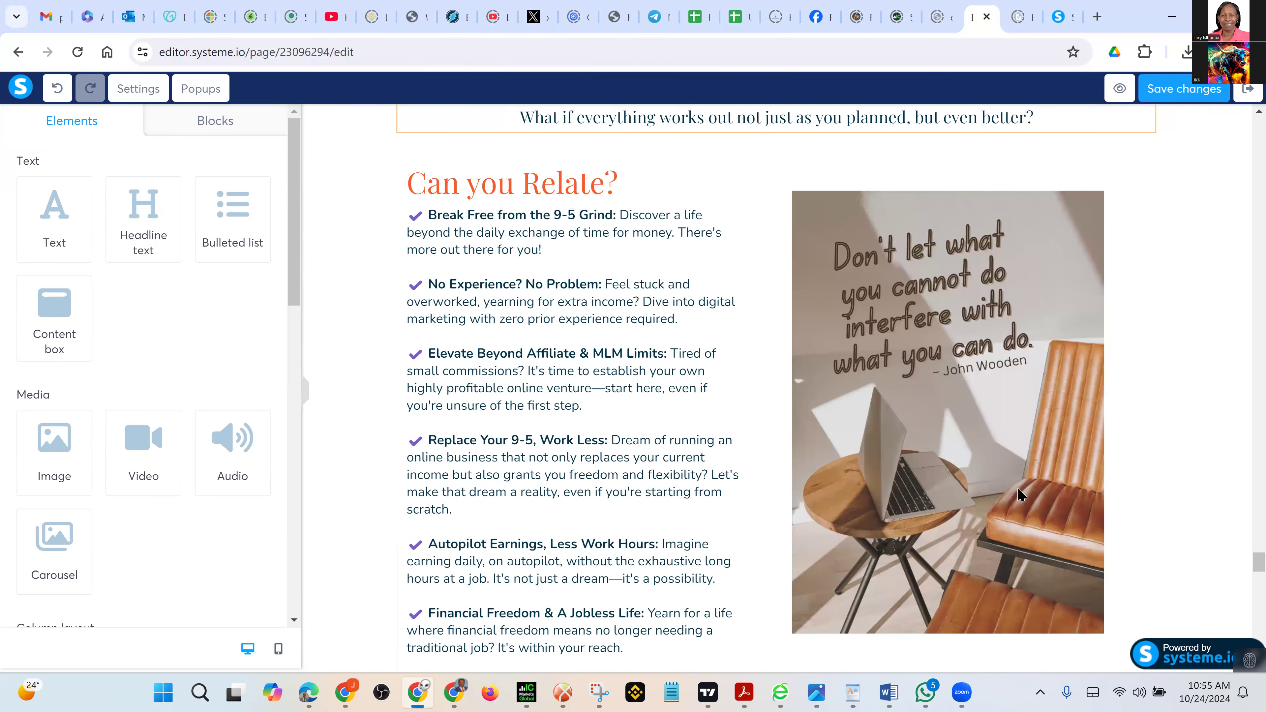
{"action": "scroll", "coordinate": [1020, 494], "scroll_direction": "down", "scroll_amount": 5}
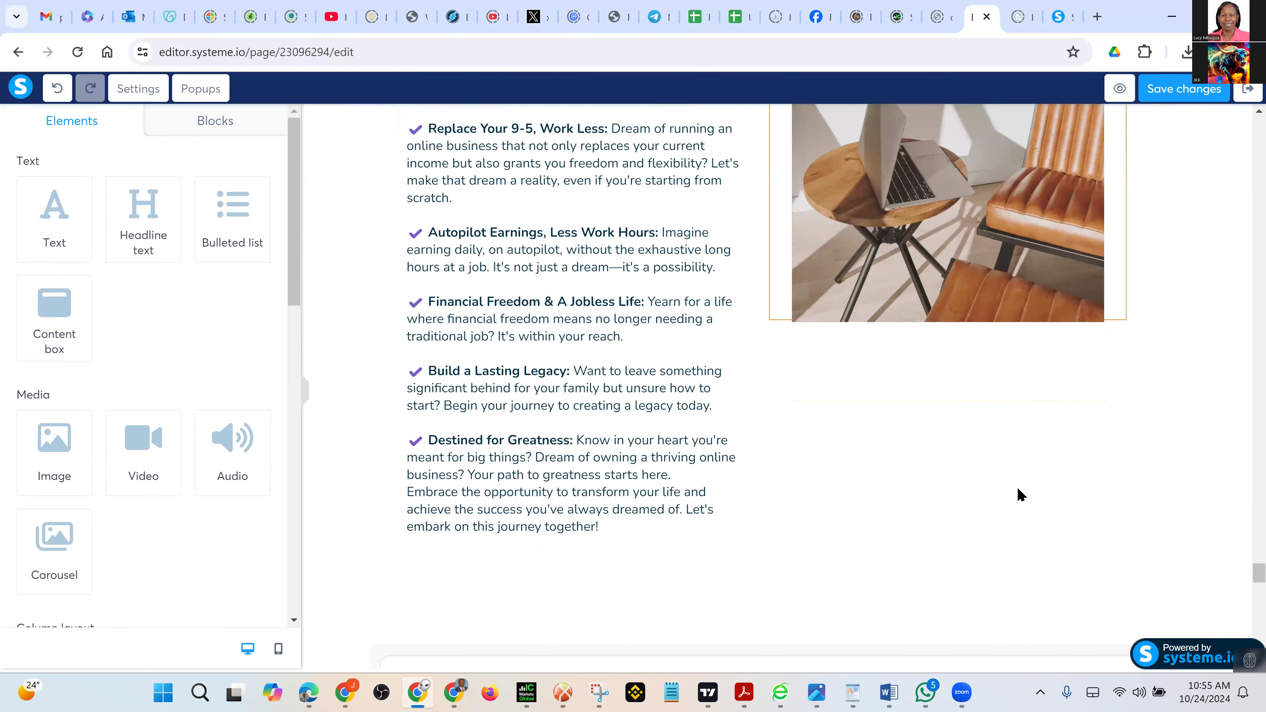
{"action": "scroll", "coordinate": [1018, 495], "scroll_direction": "down", "scroll_amount": 12}
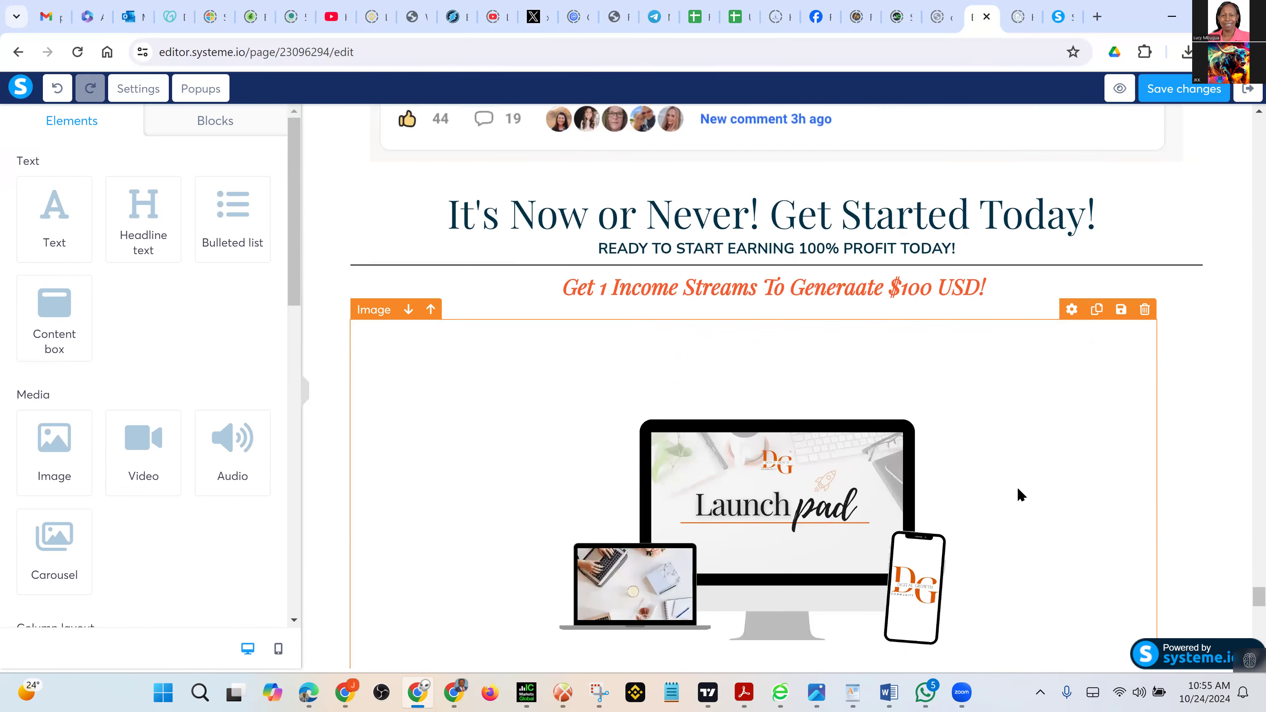
{"action": "scroll", "coordinate": [1018, 495], "scroll_direction": "down", "scroll_amount": 15}
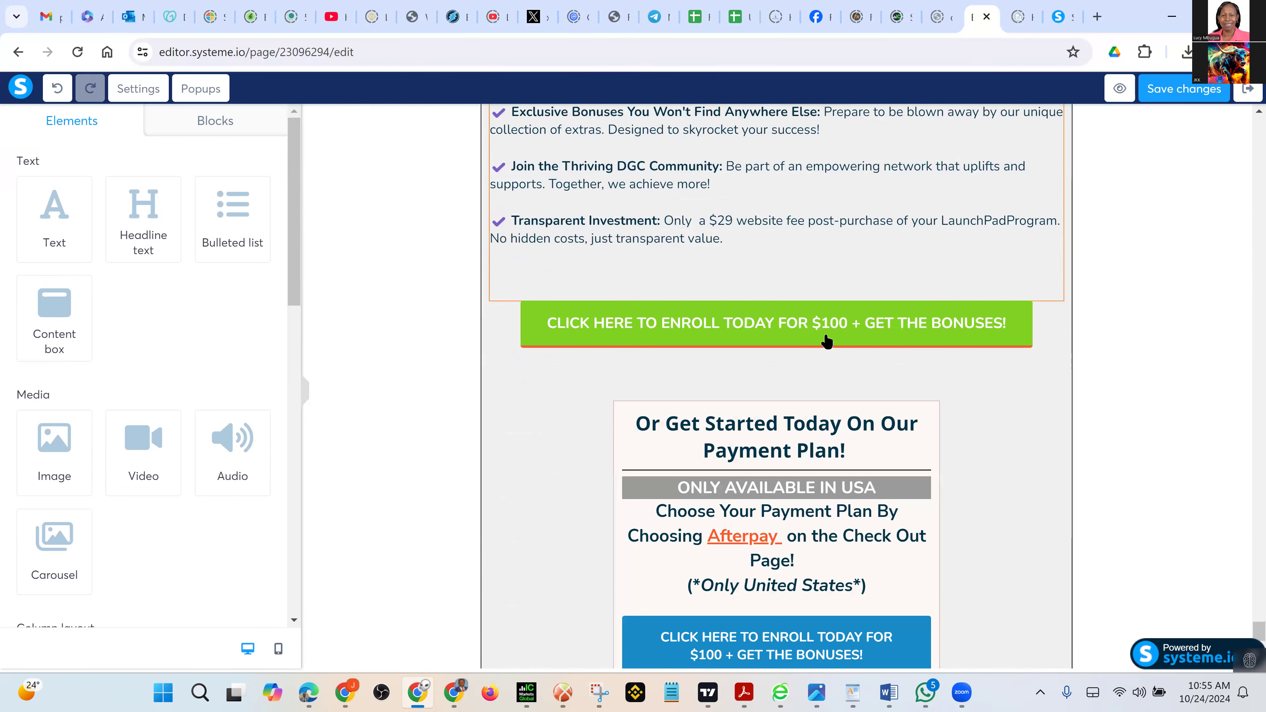
{"action": "left_click", "coordinate": [826, 340]}
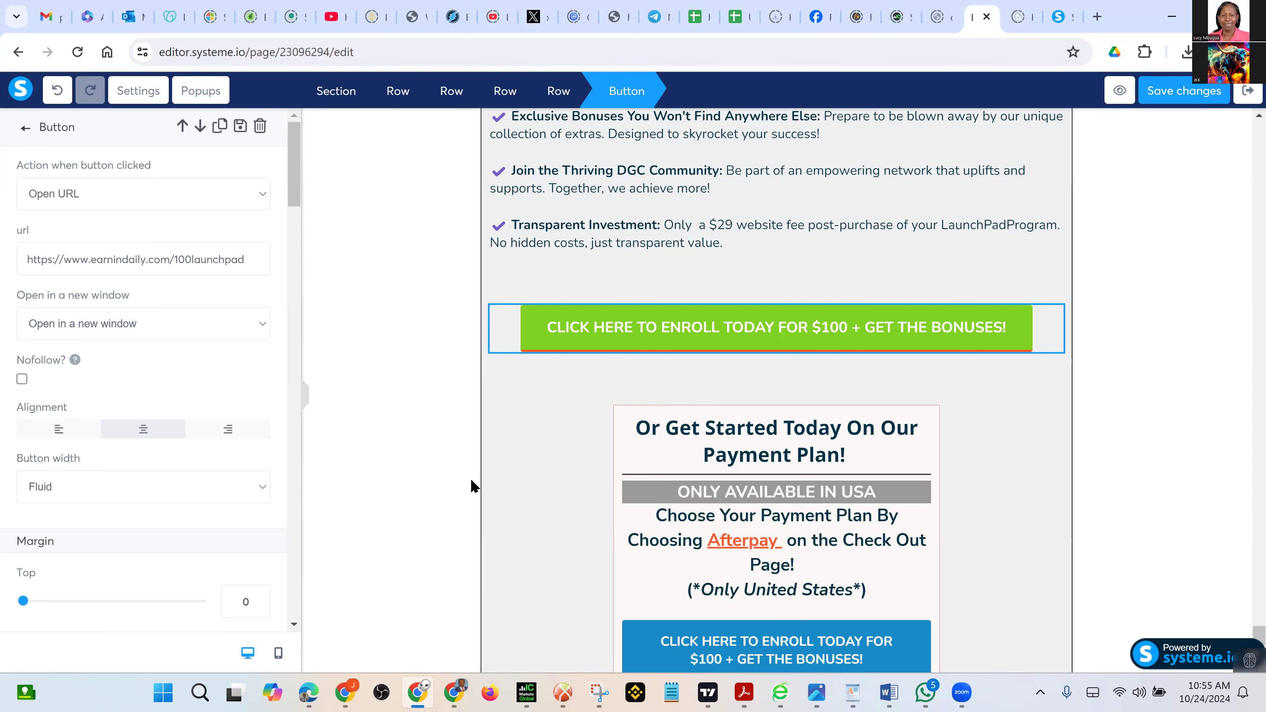
{"action": "left_click", "coordinate": [1045, 530]}
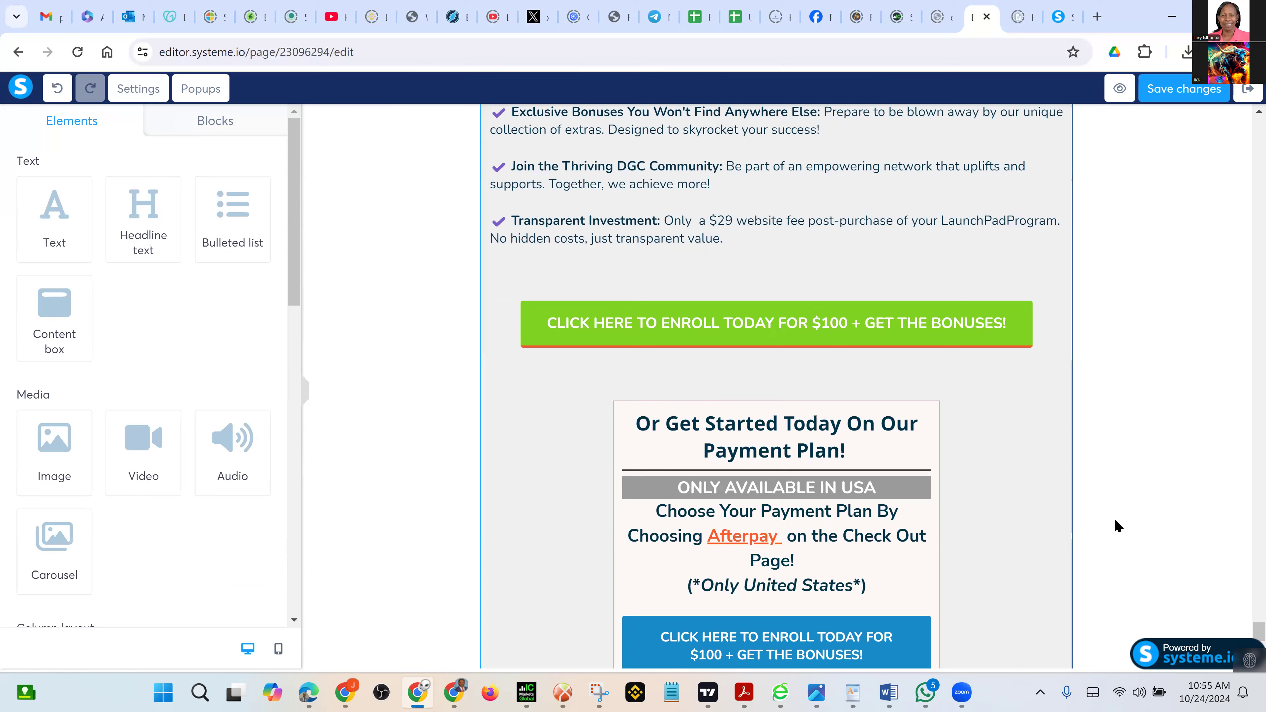
{"action": "scroll", "coordinate": [792, 394], "scroll_direction": "down", "scroll_amount": 5}
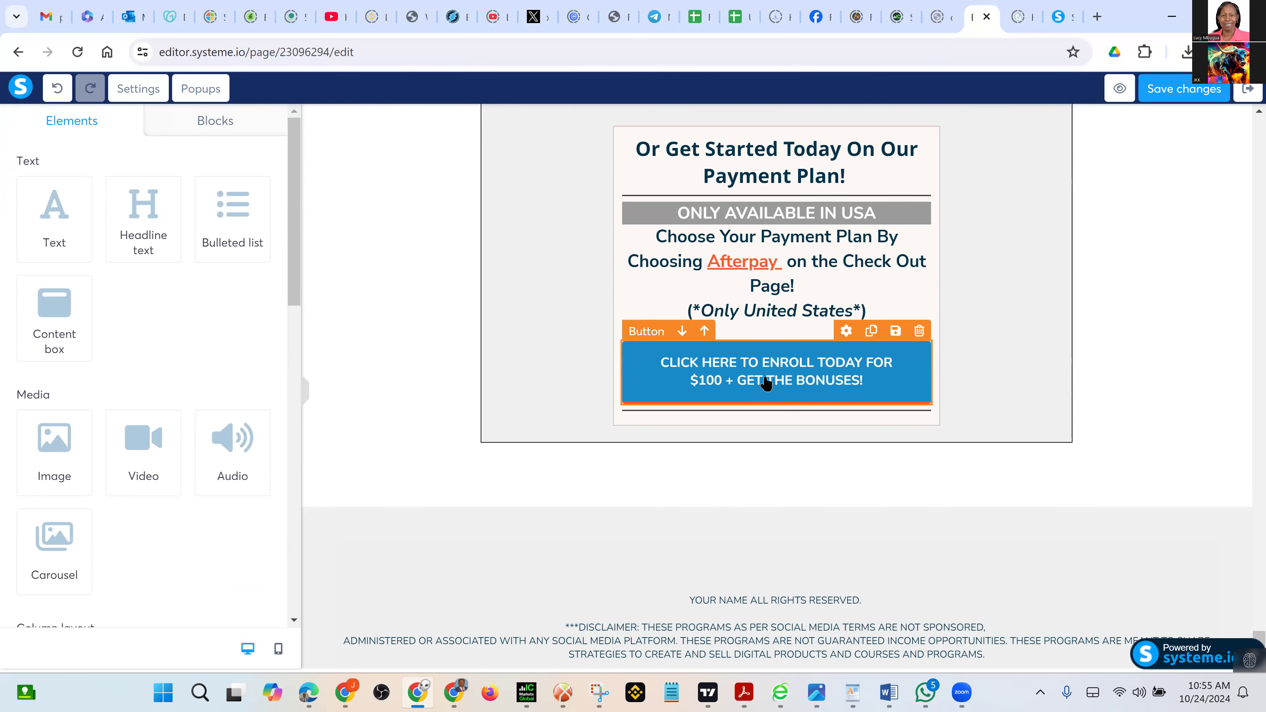
{"action": "left_click", "coordinate": [767, 383]}
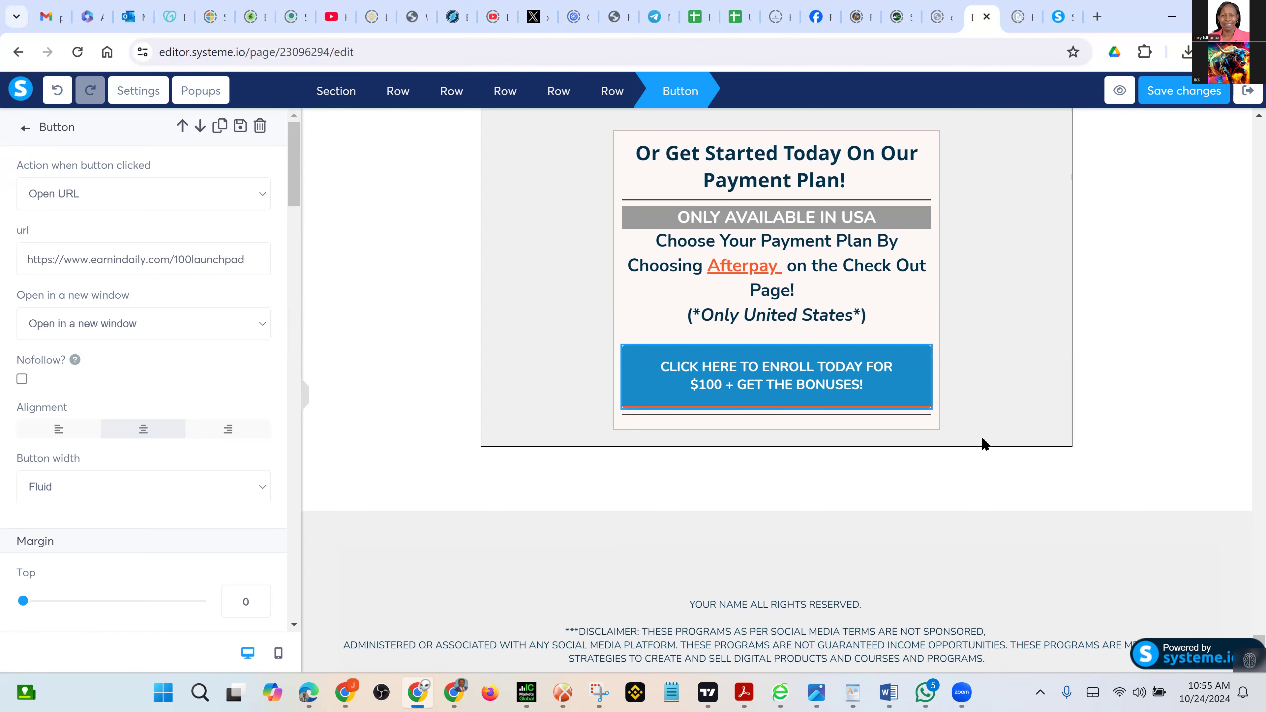
{"action": "left_click", "coordinate": [1144, 431]}
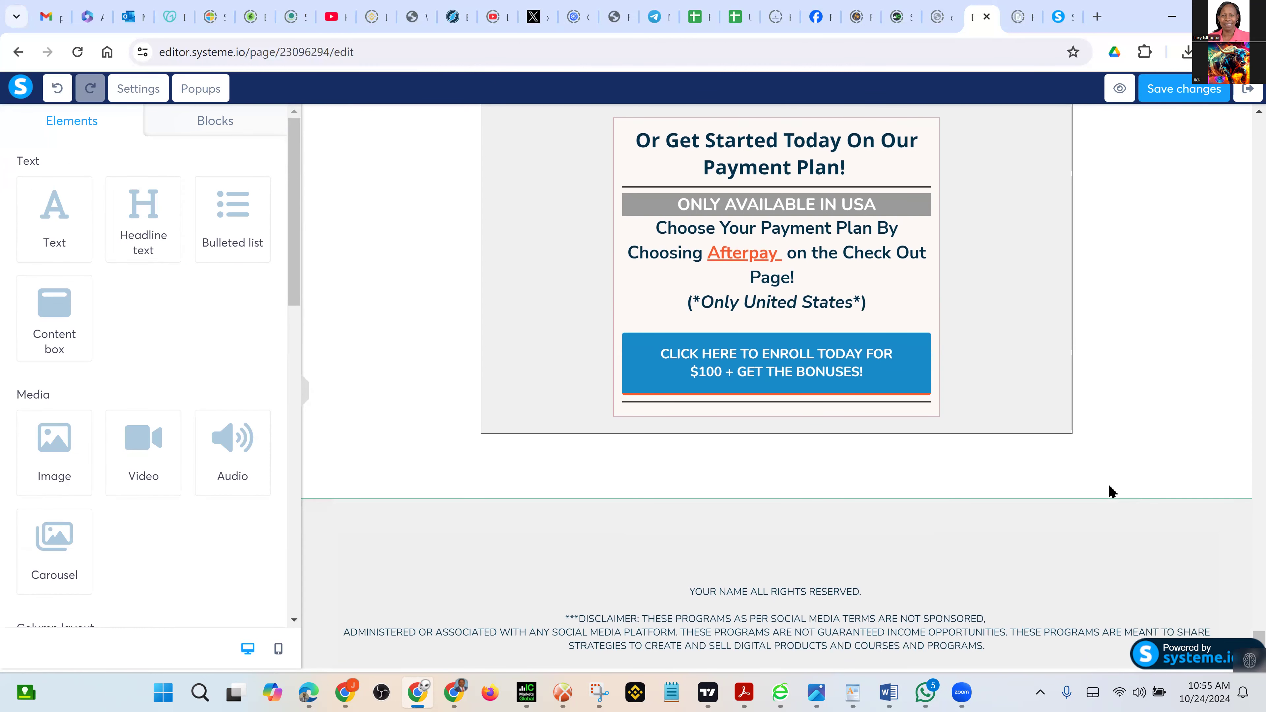
{"action": "scroll", "coordinate": [1107, 492], "scroll_direction": "down", "scroll_amount": 2}
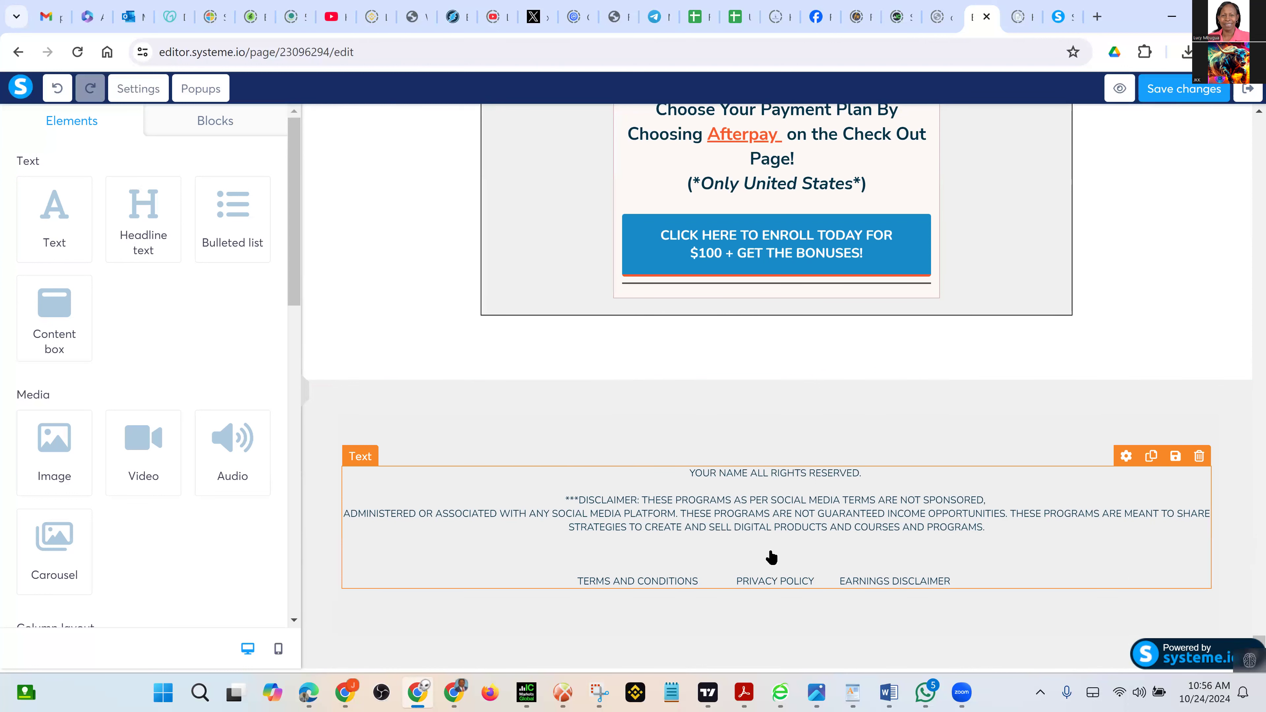
Replace 'YOUR NAME' in the footer copyright line with the owner's full name in capitals
{"action": "left_click", "coordinate": [754, 481]}
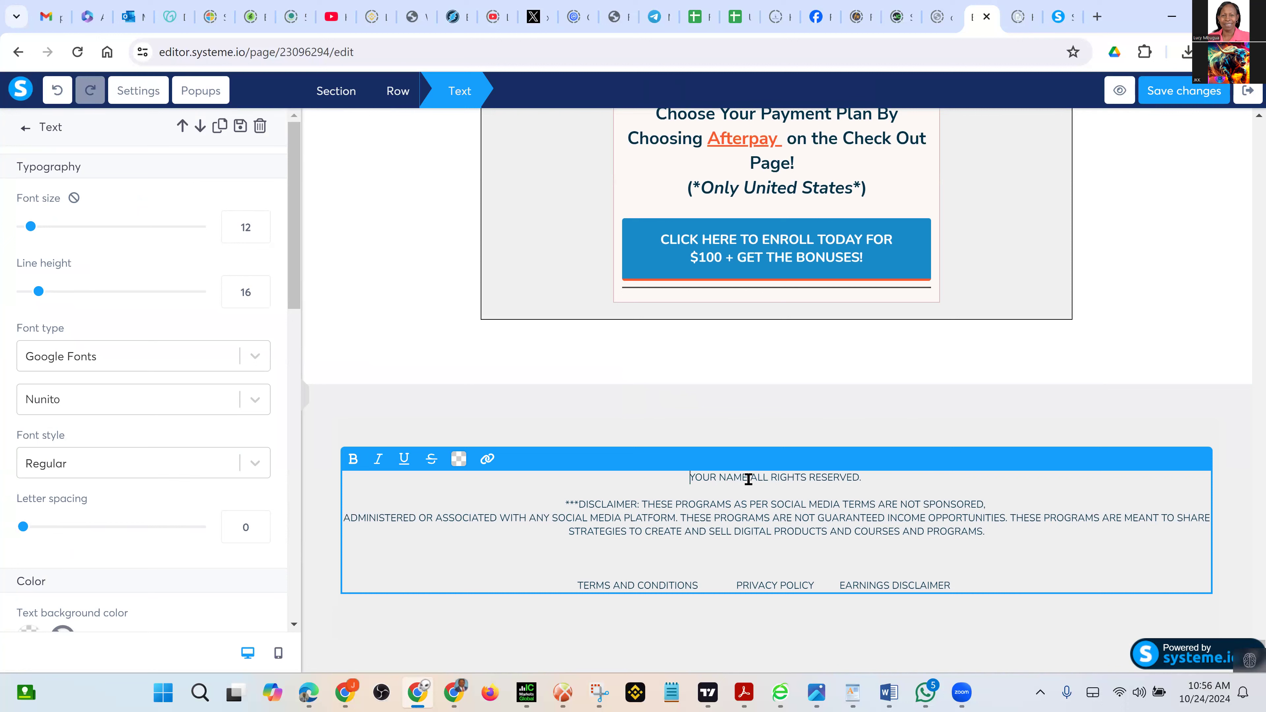
{"action": "left_click_drag", "start_coordinate": [748, 479], "coordinate": [663, 471]}
{"action": "type", "text": "Jere"}
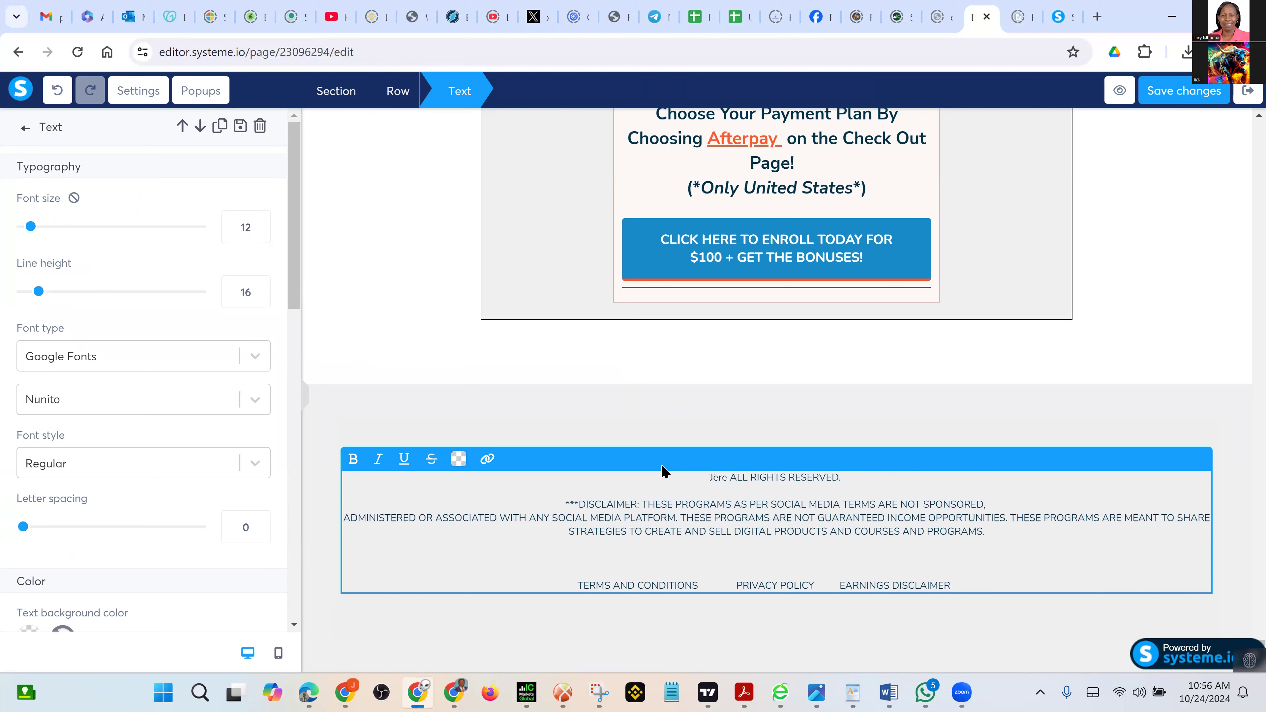
{"action": "key", "text": "BackSpace"}
{"action": "key", "text": "BackSpace"}
{"action": "key", "text": "BackSpace"}
{"action": "type", "text": "JE"}
{"action": "key", "text": "BackSpace"}
{"action": "key", "text": "BackSpace"}
{"action": "key", "text": "BackSpace"}
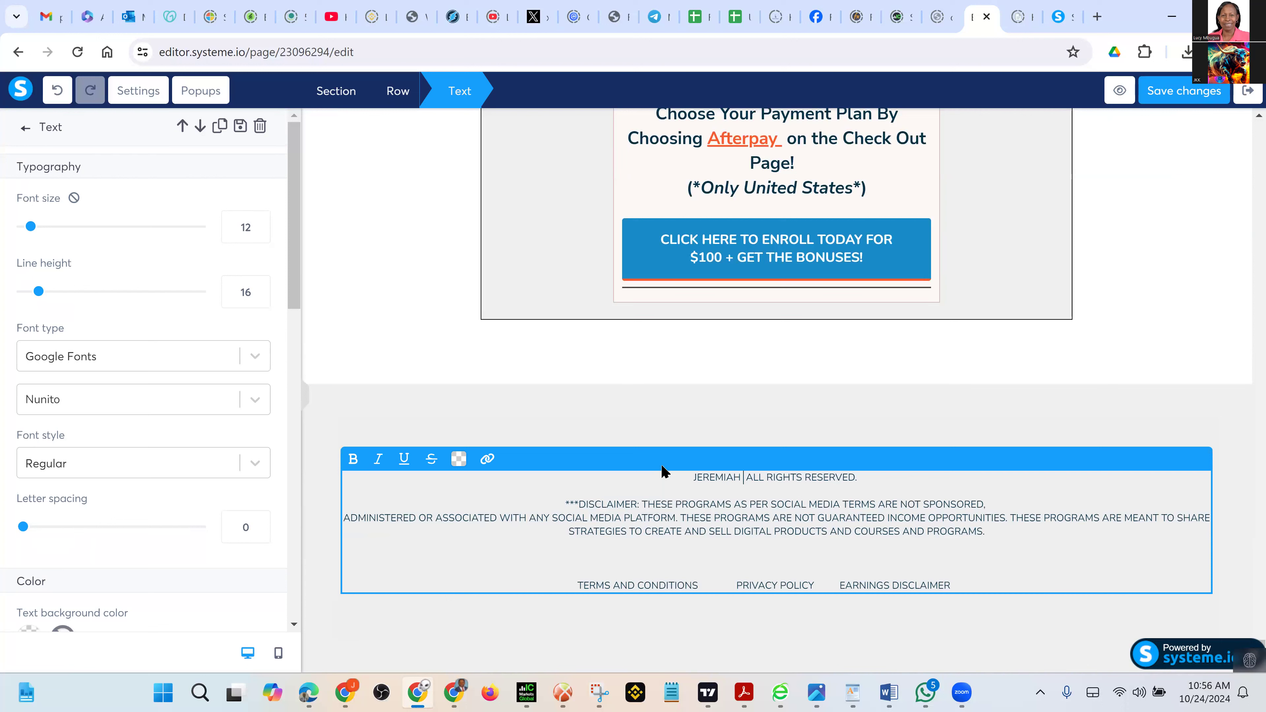
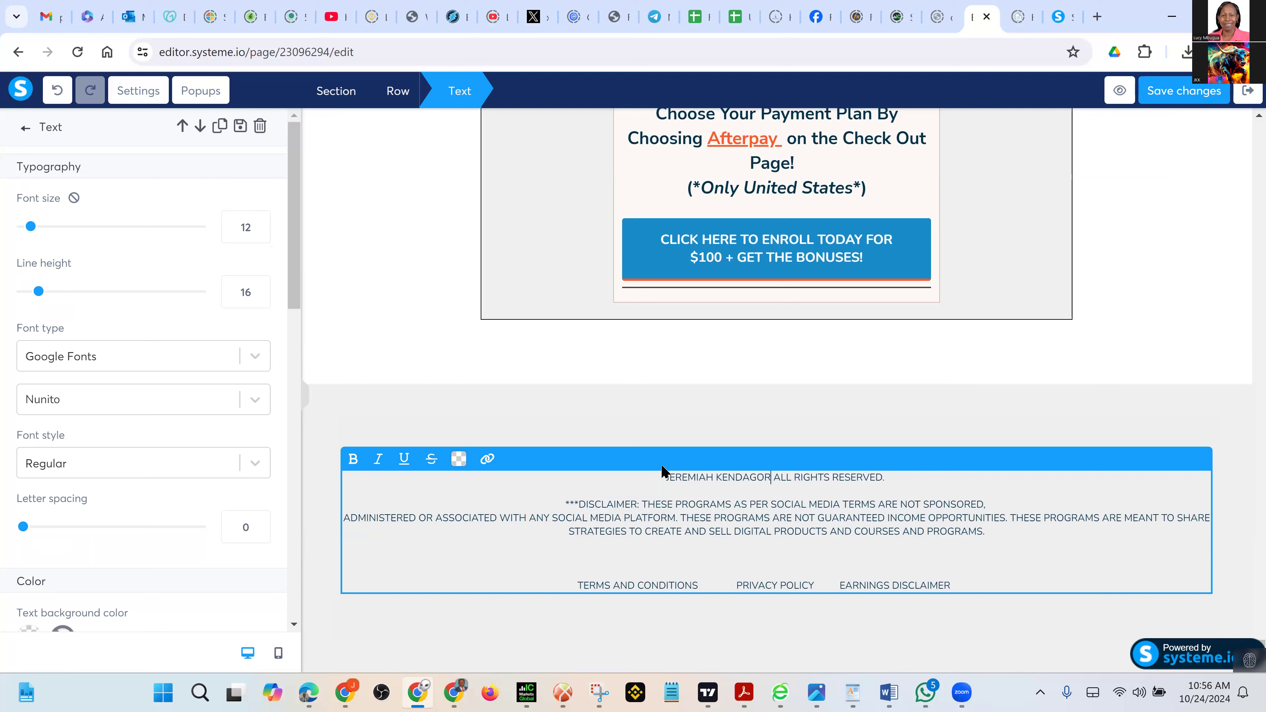